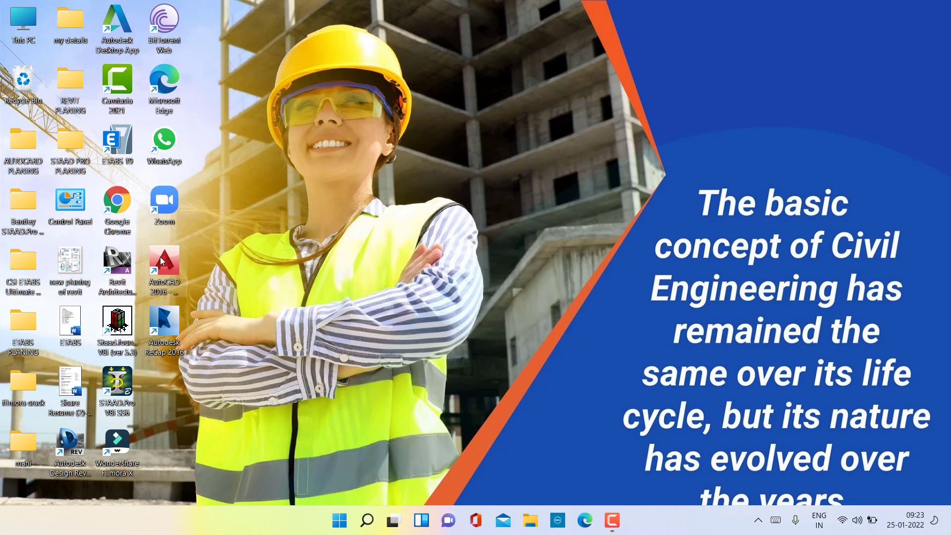
Launch AutoCAD 2016 from the desktop.
double_click(162, 261)
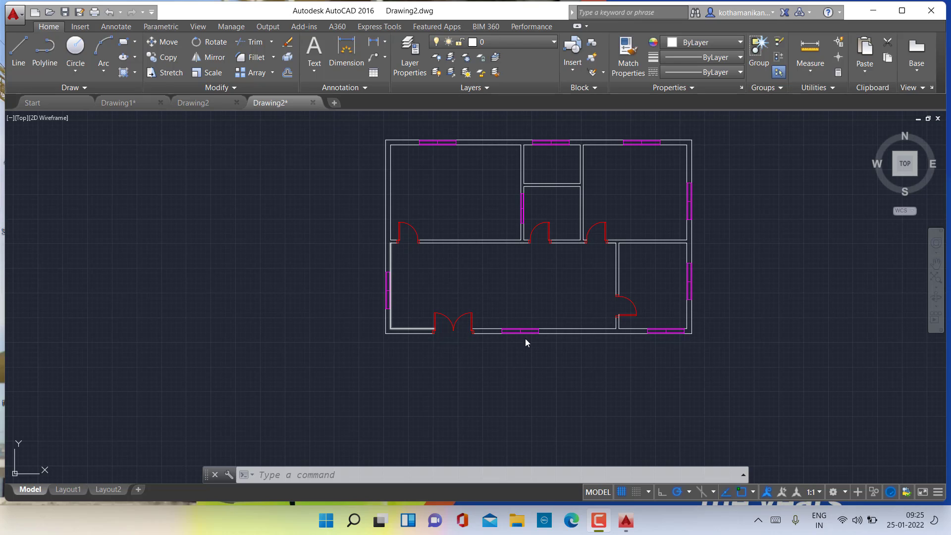
Trim the leftover wall line overlapping the hinge end of the door leaf between the large room and the lower-right room.
scroll(627, 309, up, 5)
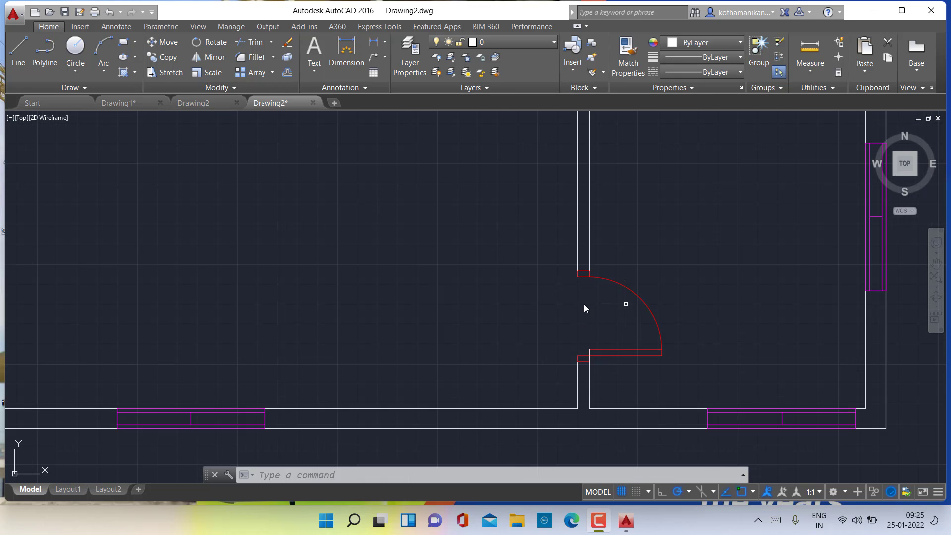
scroll(584, 304, down, 3)
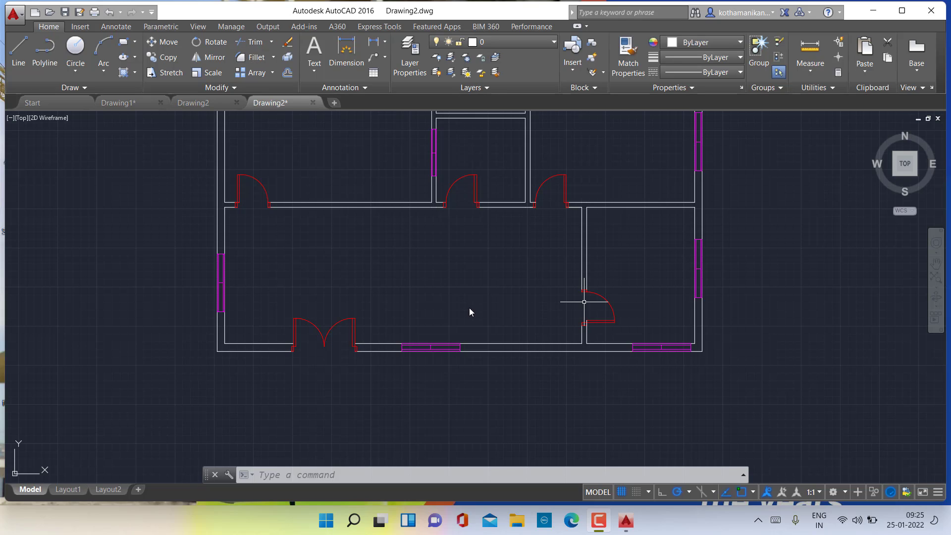
scroll(585, 303, up, 6)
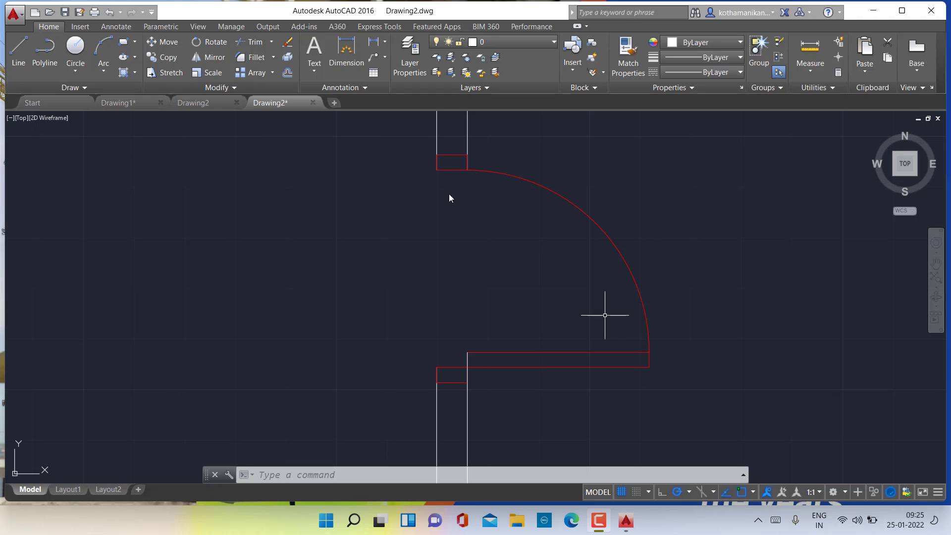
scroll(489, 353, up, 8)
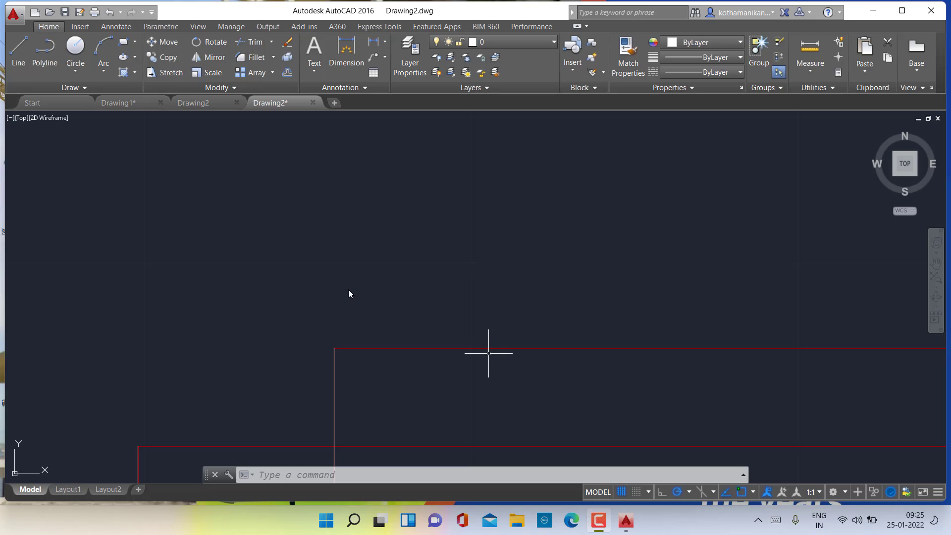
text(TR)
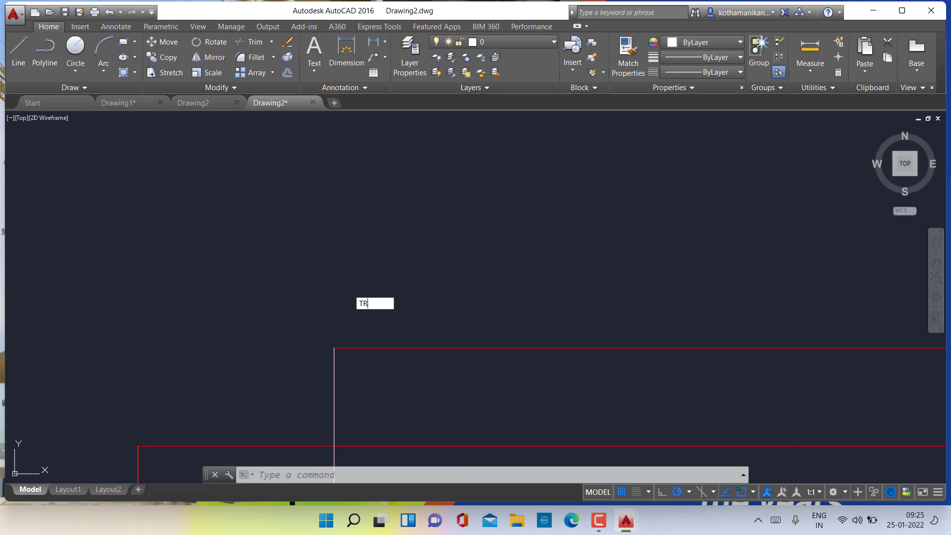
key(Return)
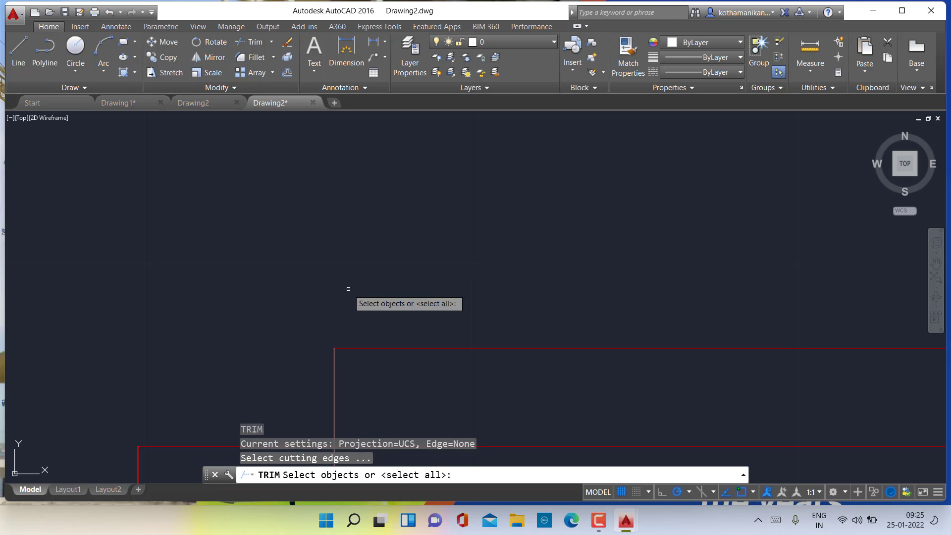
key(Return)
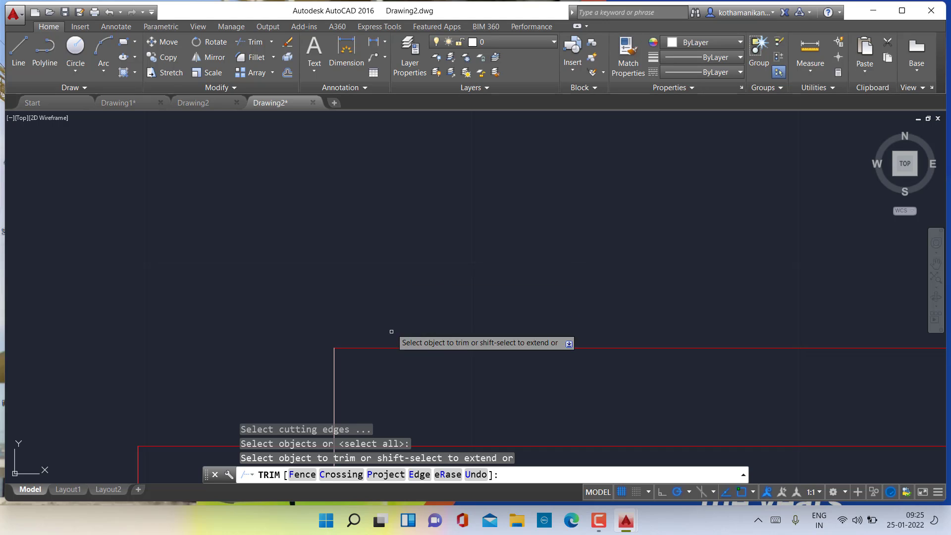
click(333, 398)
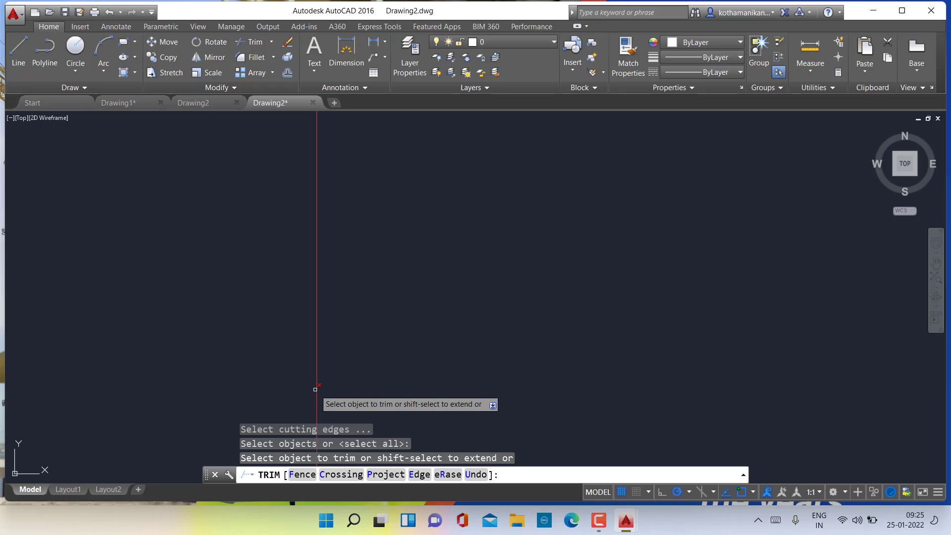
click(315, 389)
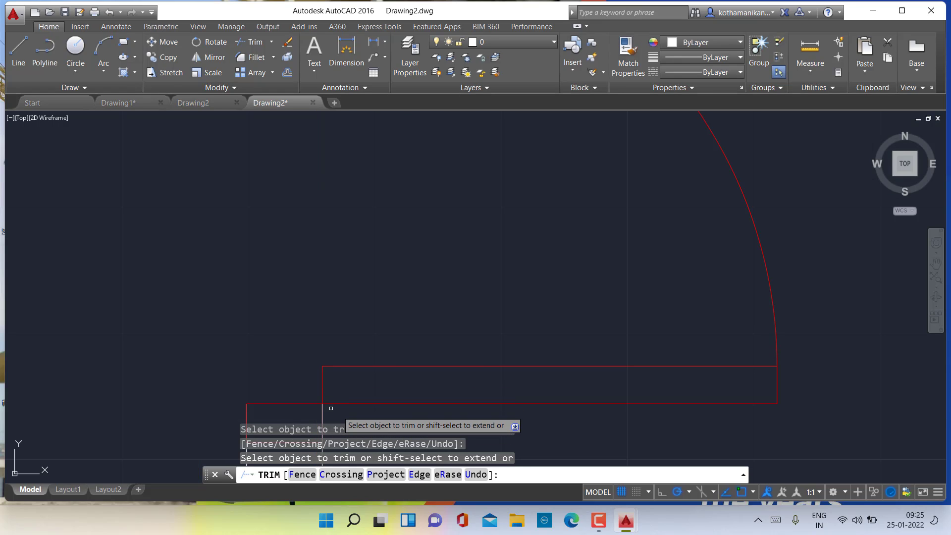
Inspect the remaining doors, windows and wall junctions of the floor plan for leftover lines to trim.
scroll(331, 379, down, 2)
scroll(291, 323, up, 2)
scroll(286, 318, down, 2)
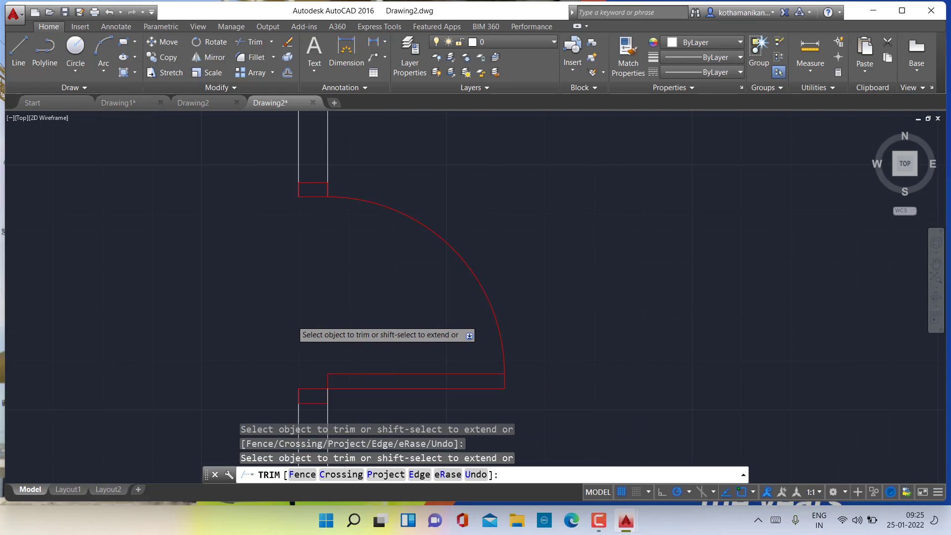
scroll(295, 327, down, 2)
scroll(268, 254, down, 3)
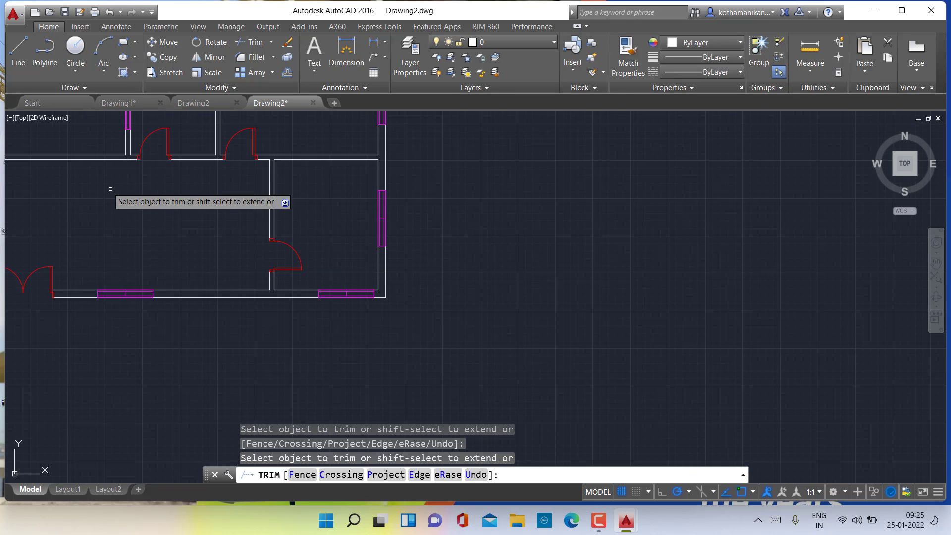
scroll(251, 156, up, 3)
scroll(195, 189, up, 3)
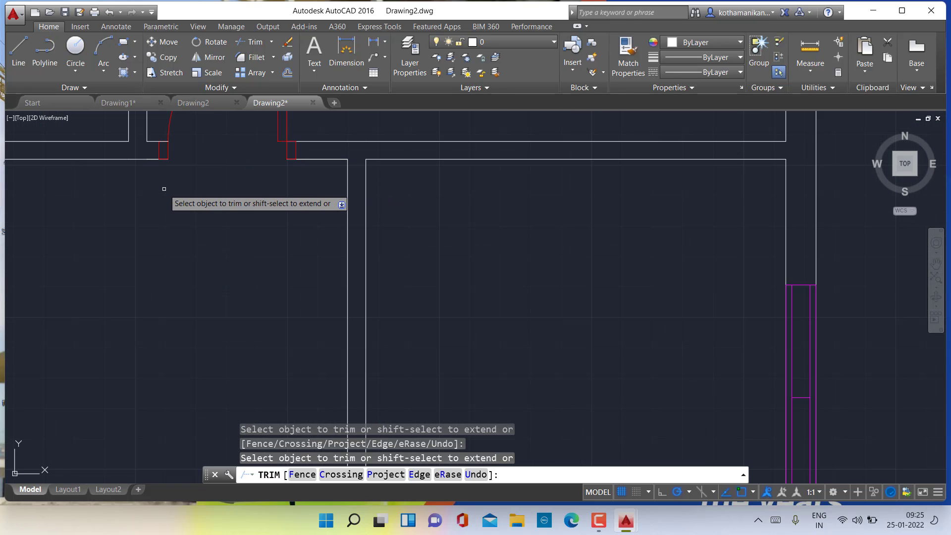
scroll(310, 278, up, 3)
scroll(408, 287, up, 2)
scroll(368, 230, up, 2)
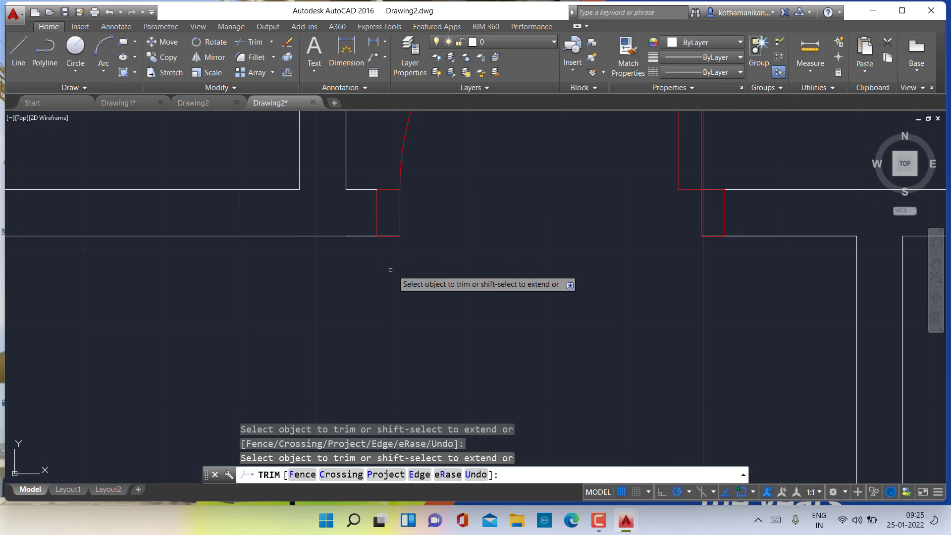
scroll(382, 272, down, 4)
scroll(169, 273, down, 2)
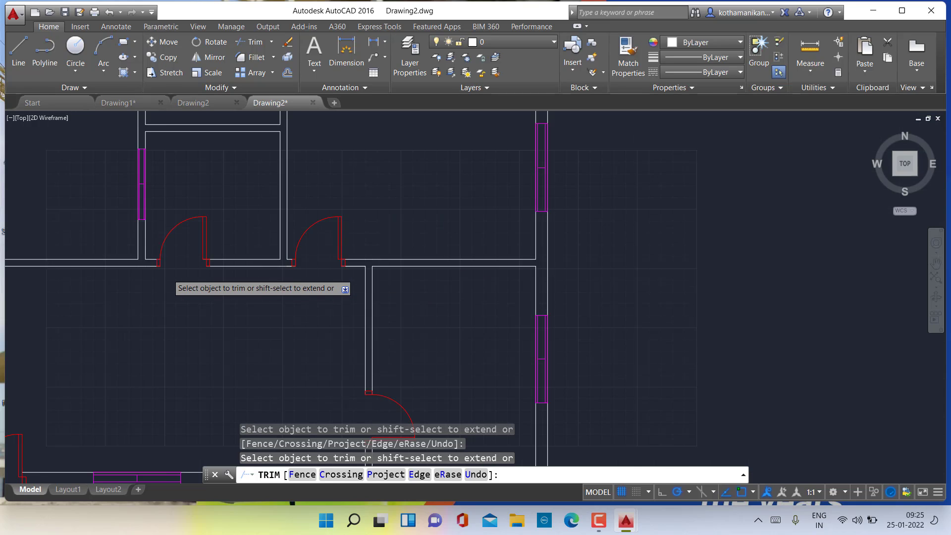
scroll(167, 274, down, 2)
middle_drag(213, 305, 439, 259)
scroll(252, 359, up, 2)
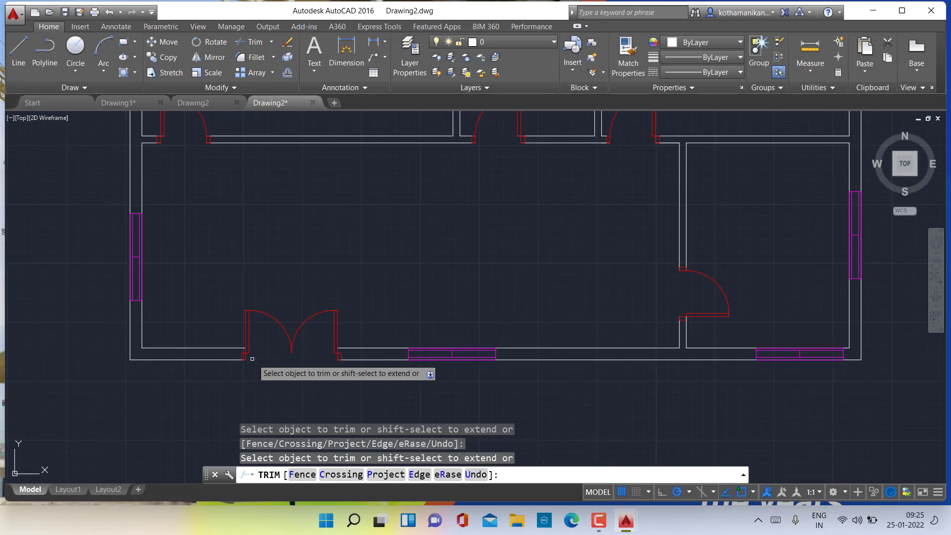
scroll(252, 358, up, 10)
scroll(258, 359, down, 2)
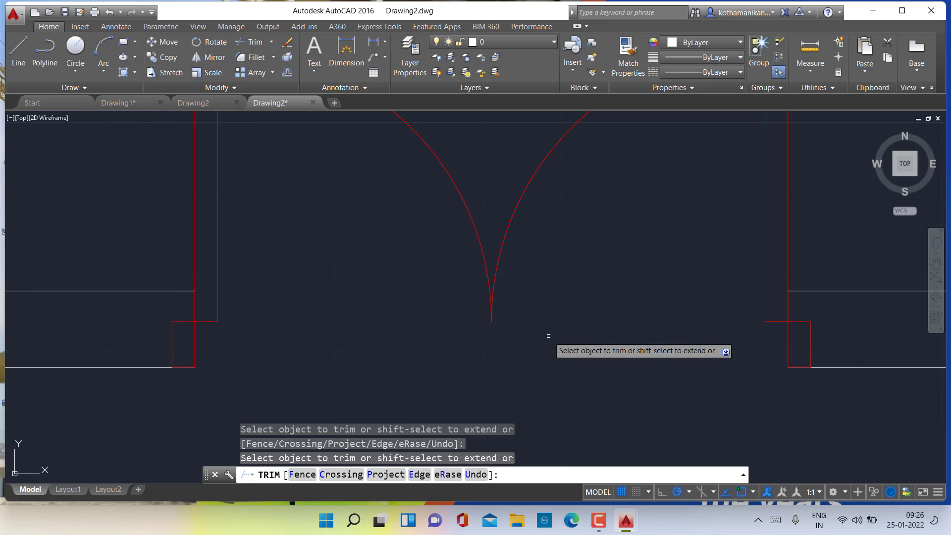
scroll(548, 336, down, 6)
scroll(93, 234, up, 3)
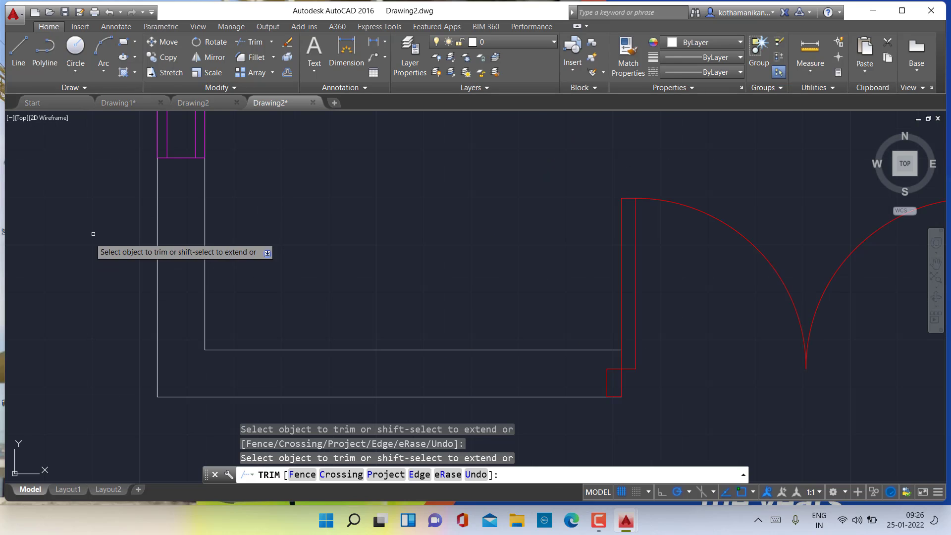
scroll(178, 278, down, 5)
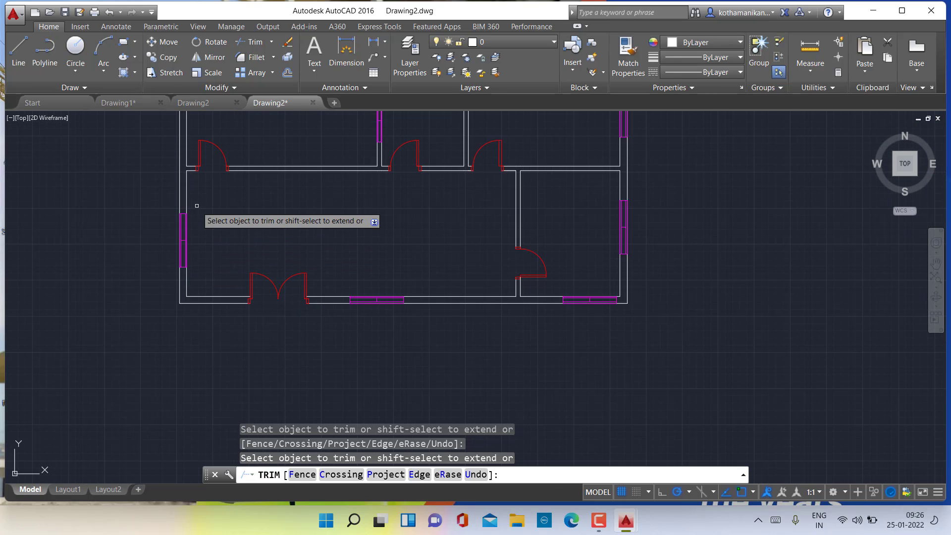
scroll(198, 204, up, 4)
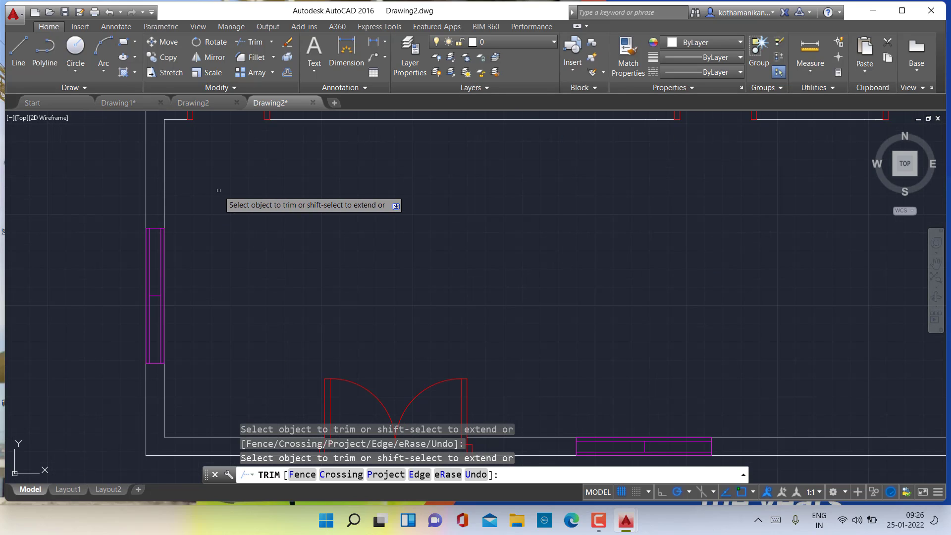
middle_drag(218, 190, 238, 261)
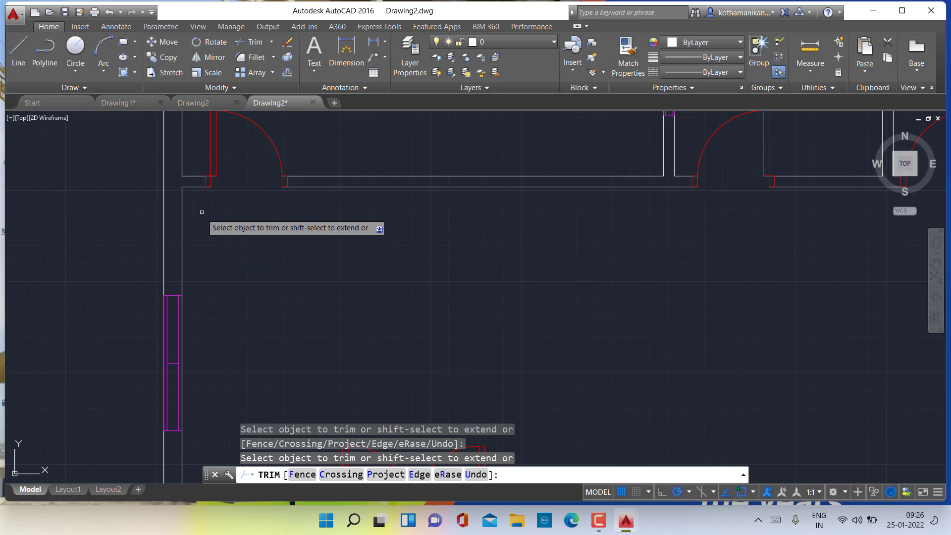
scroll(352, 206, down, 6)
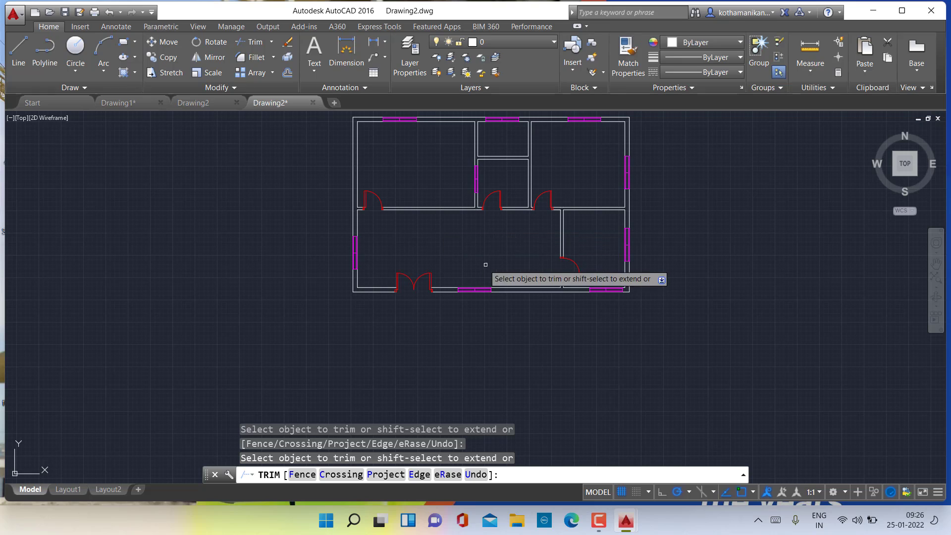
scroll(558, 271, up, 6)
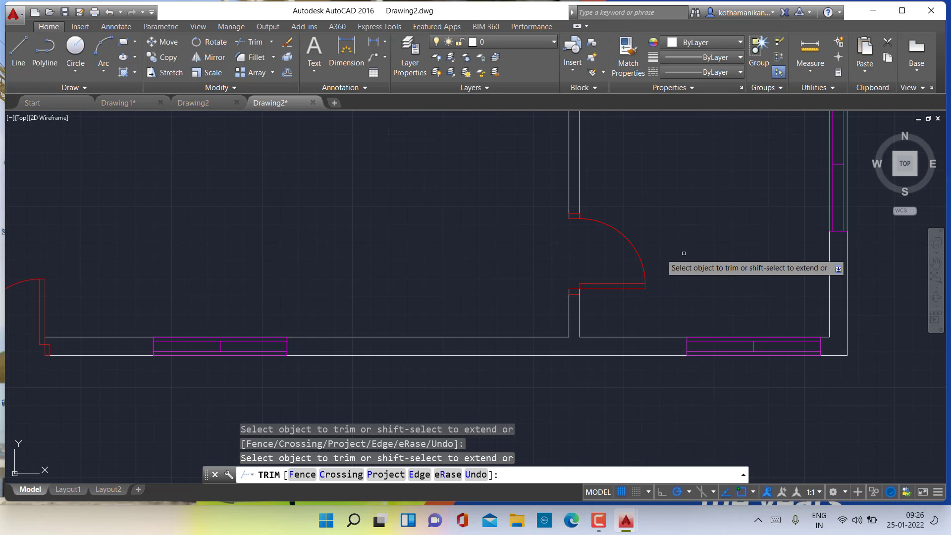
scroll(684, 254, down, 8)
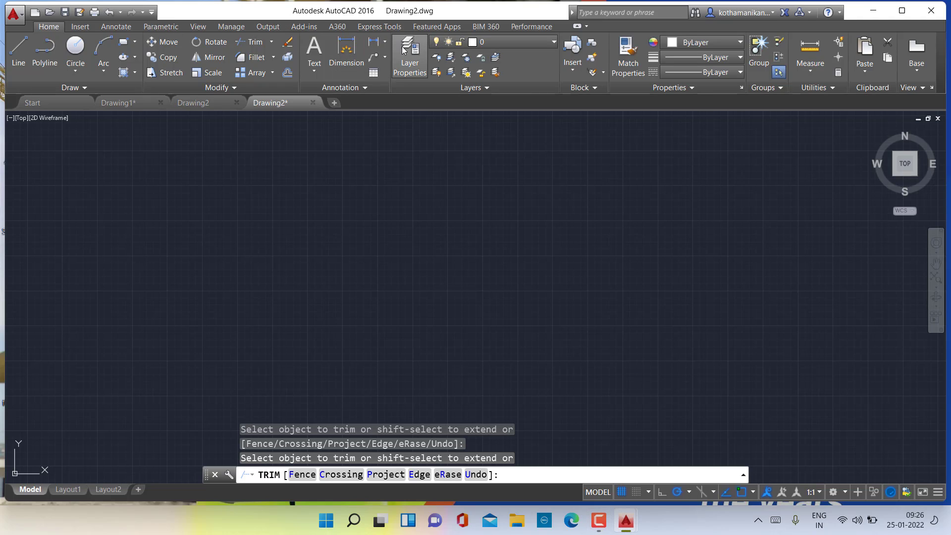
Review the drawing's layers and their colours in the Layer Properties Manager, compare them with the plan, and close the manager.
click(402, 46)
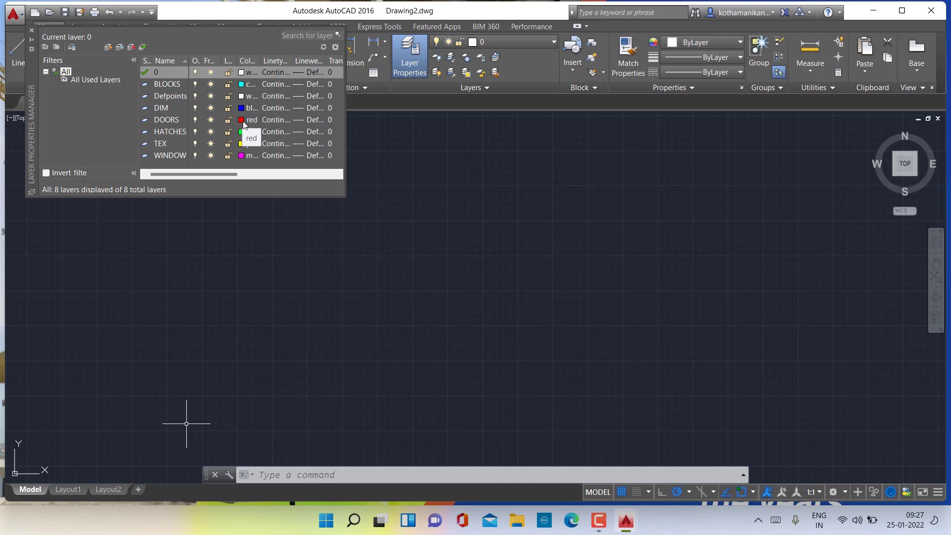
drag(226, 173, 245, 174)
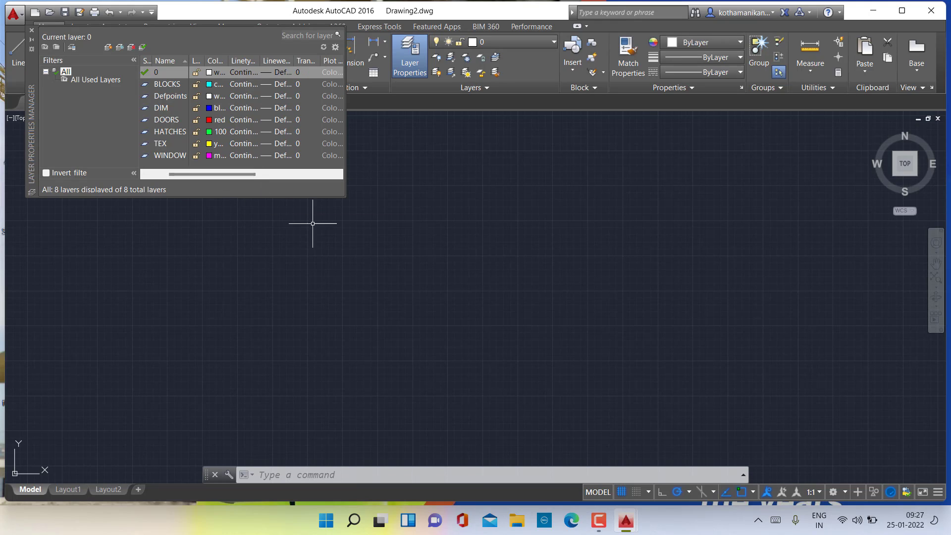
scroll(393, 223, down, 3)
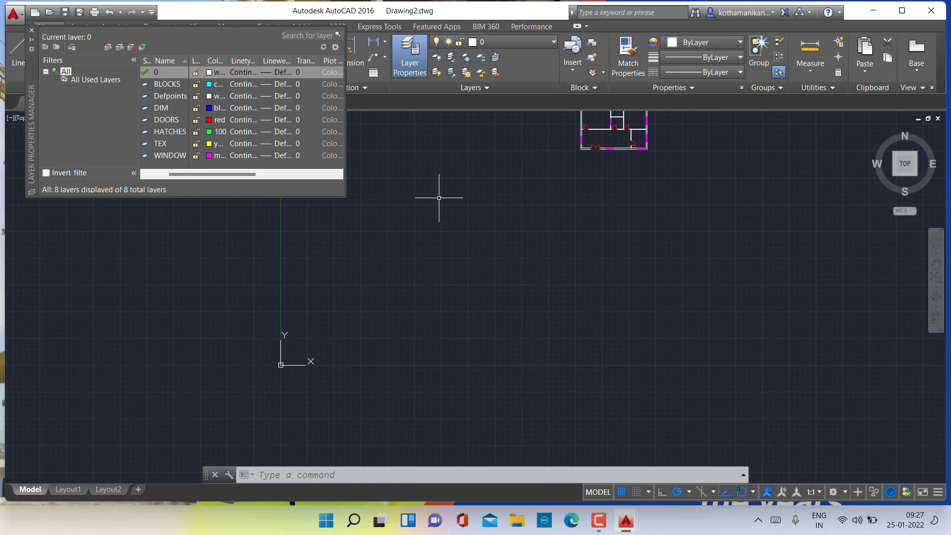
middle_drag(561, 177, 514, 257)
scroll(527, 233, up, 8)
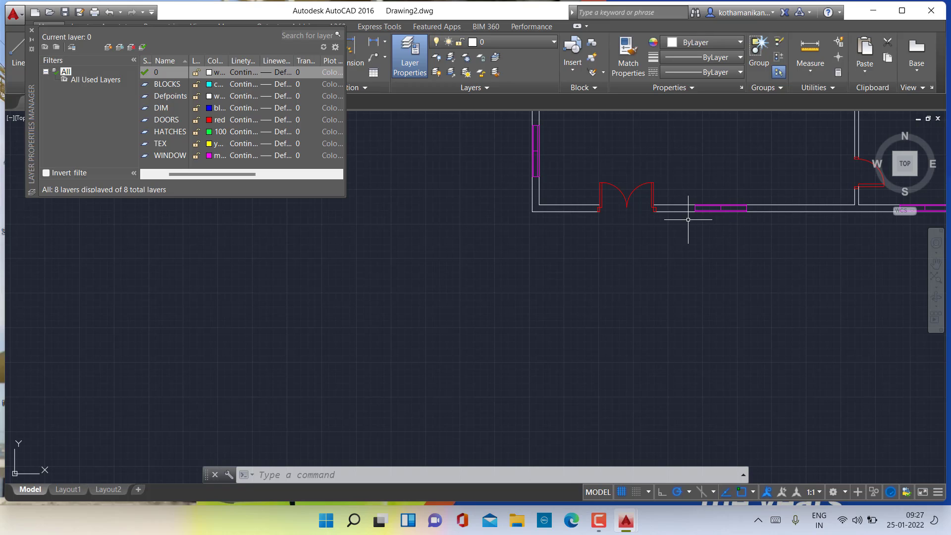
scroll(628, 218, down, 5)
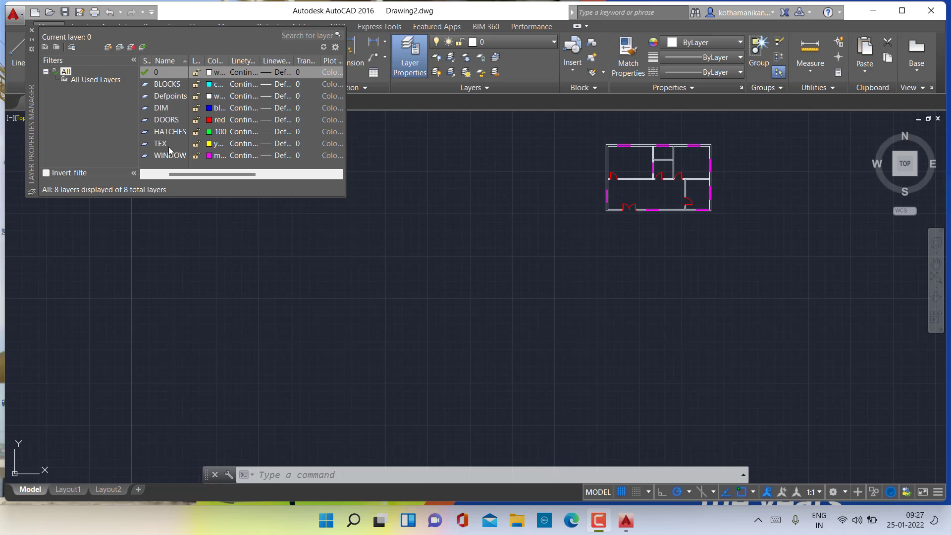
click(31, 30)
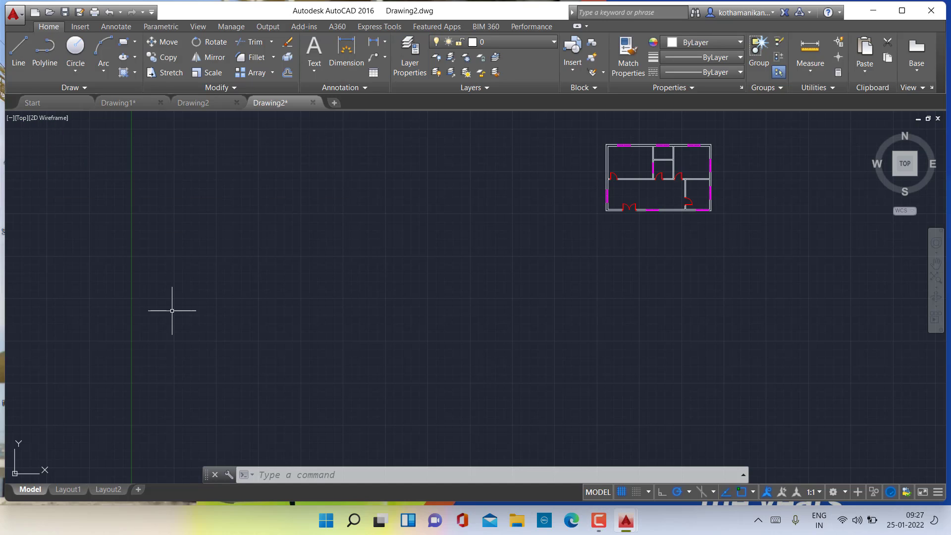
Make BLOCKS the current layer.
scroll(261, 309, down, 1)
middle_drag(342, 316, 203, 336)
scroll(233, 325, up, 2)
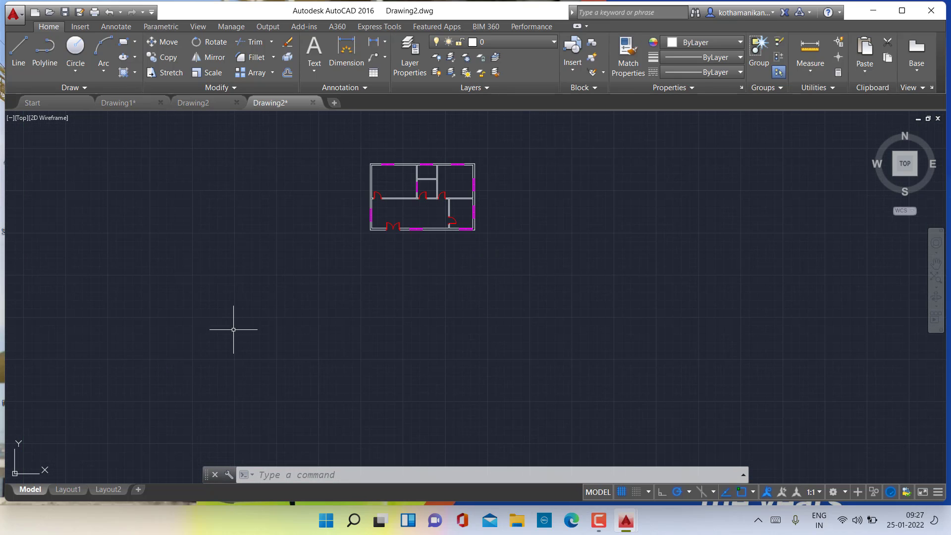
click(525, 38)
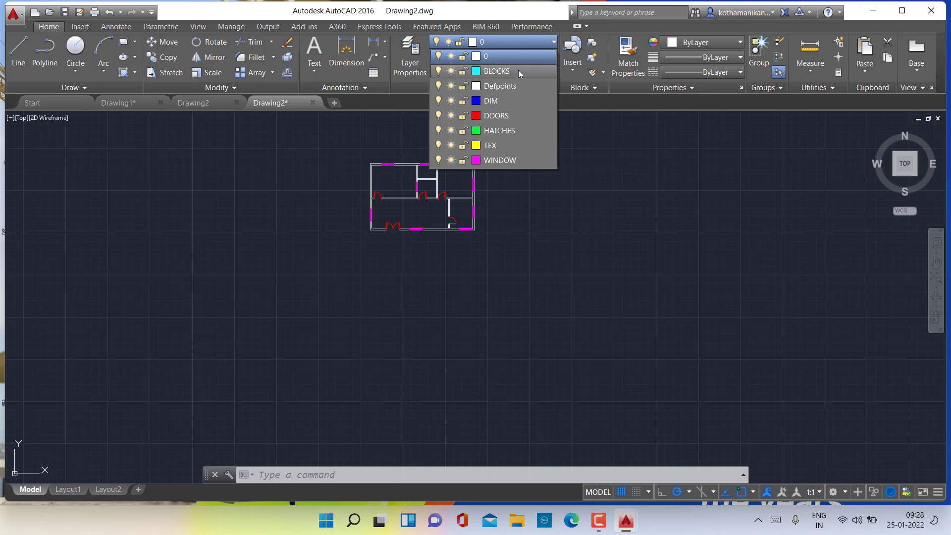
click(518, 73)
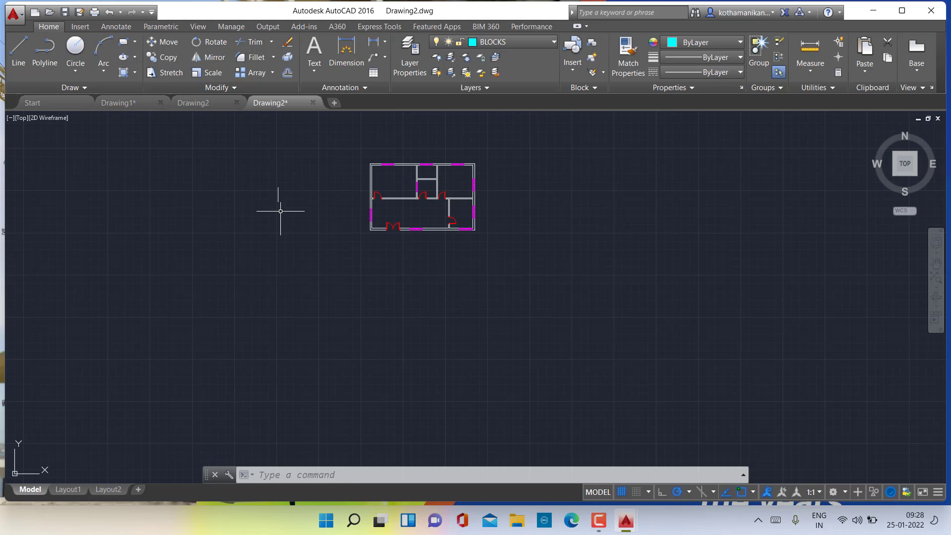
Undo the last operation in the floor plan drawing.
scroll(310, 207, up, 1)
middle_drag(309, 208, 240, 255)
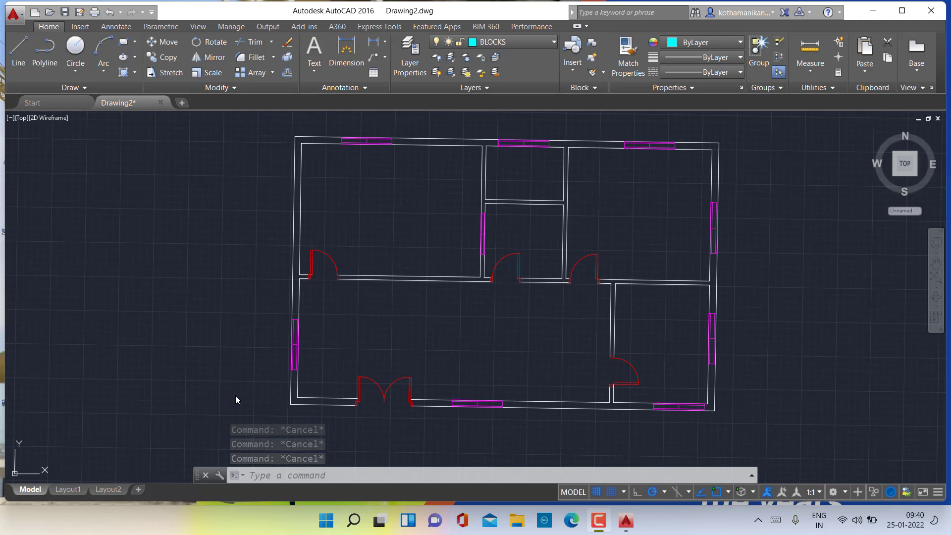
click(109, 12)
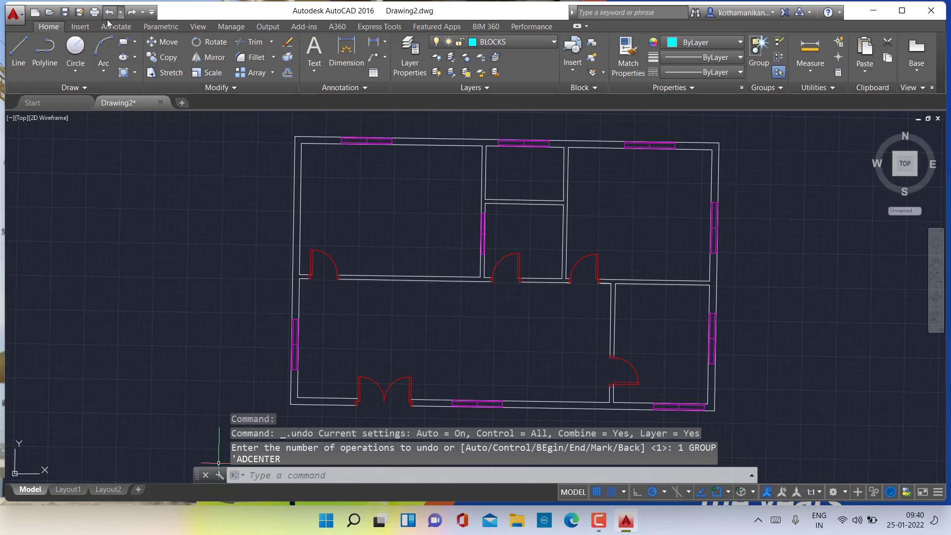
Open DesignCenter and browse from the Sample home folder through en-us to the DesignCenter folder of sample drawings.
key(Escape)
key(Escape)
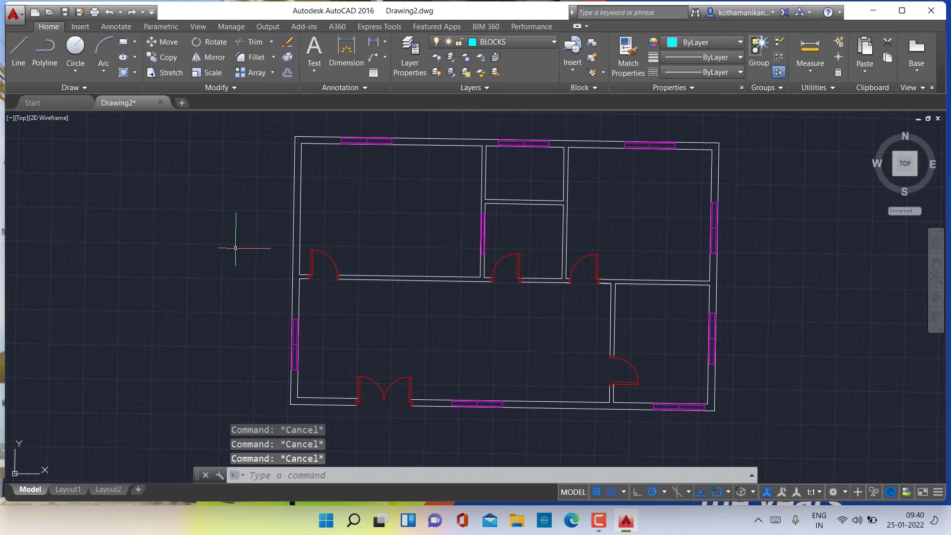
key(ctrl+2)
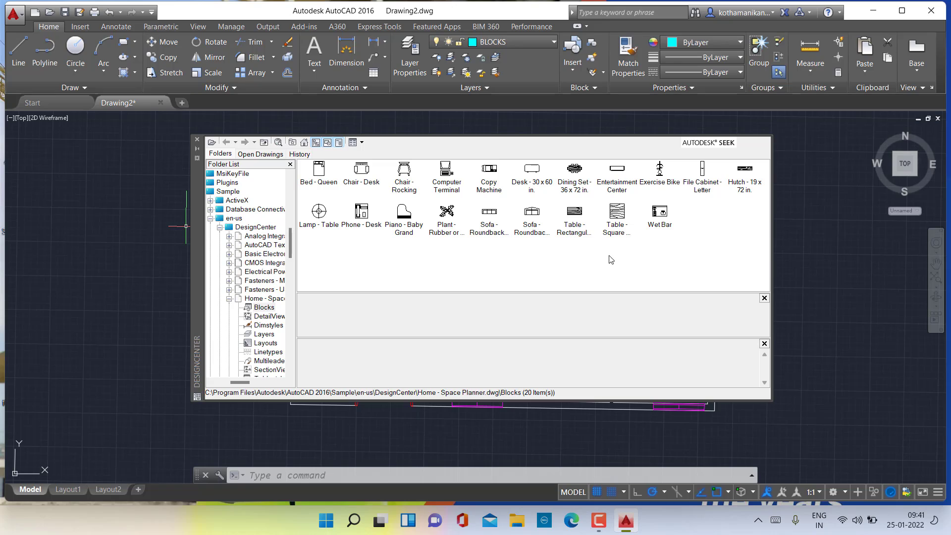
click(305, 143)
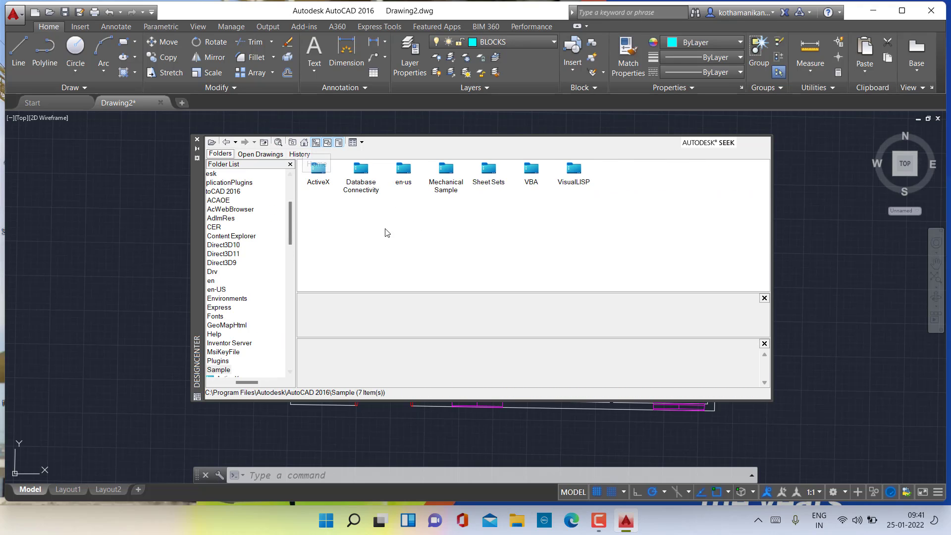
click(404, 174)
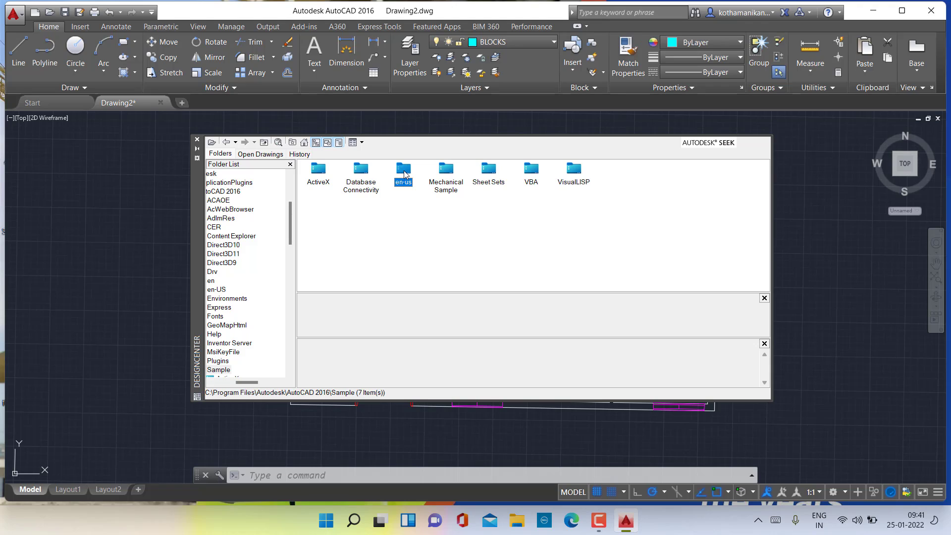
double_click(404, 174)
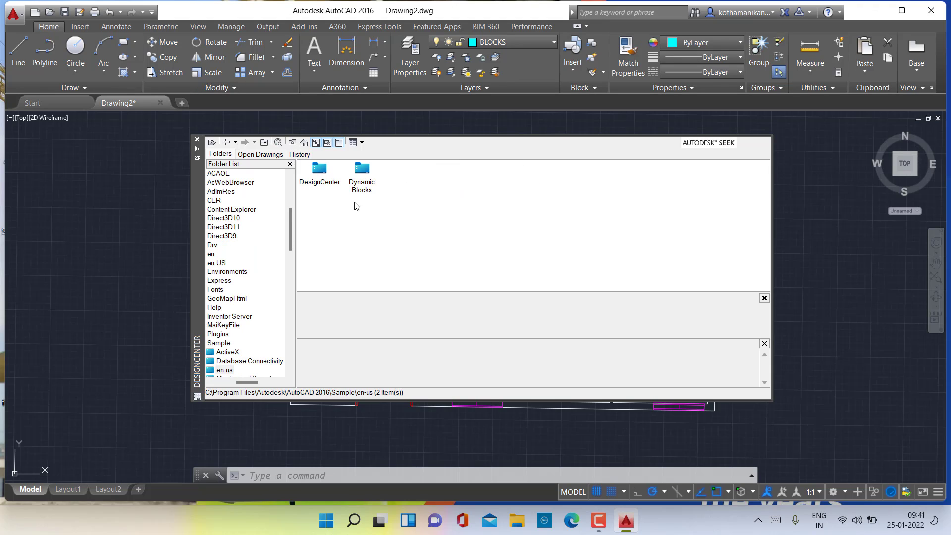
double_click(318, 177)
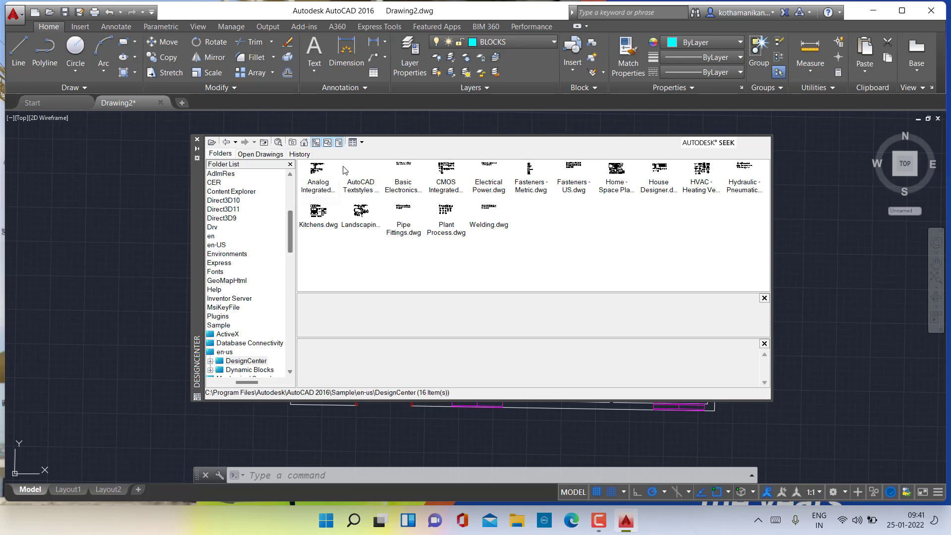
Preview the condenser blocks in the HVAC - Heating Ventilation Air Conditioning sample drawing, and return to the DesignCenter folder.
double_click(706, 172)
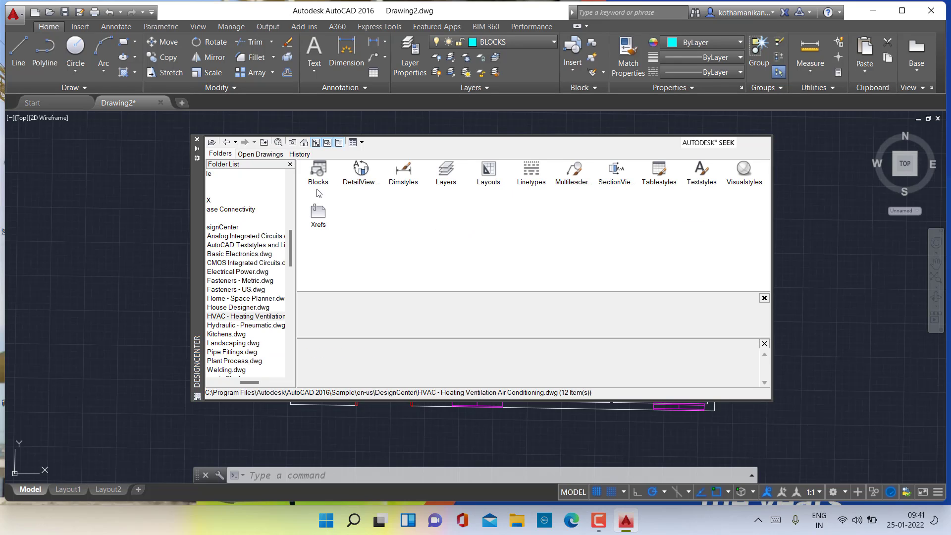
double_click(319, 173)
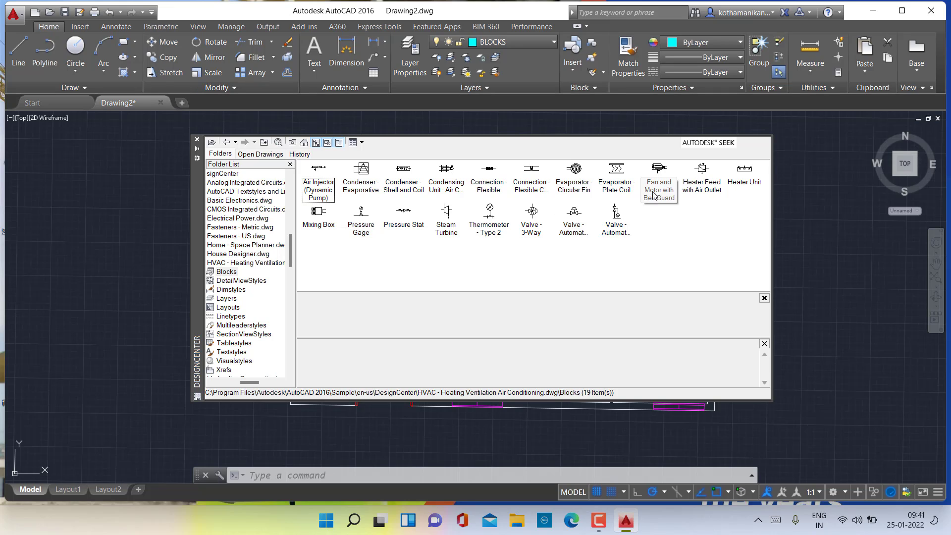
click(361, 185)
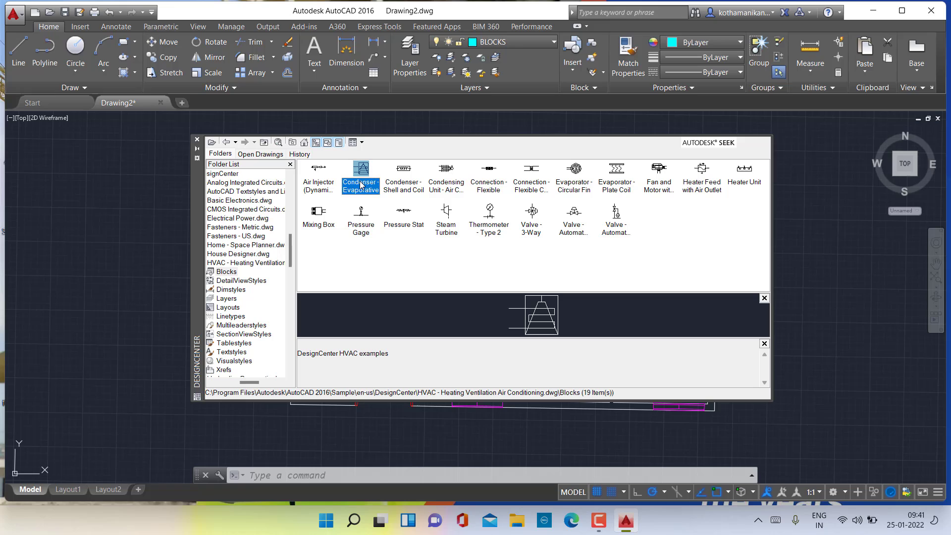
click(399, 176)
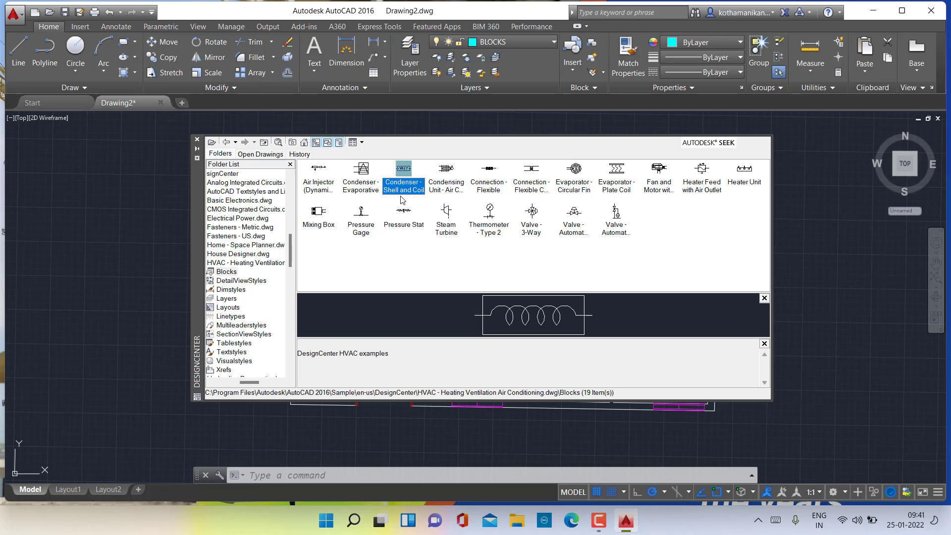
click(226, 142)
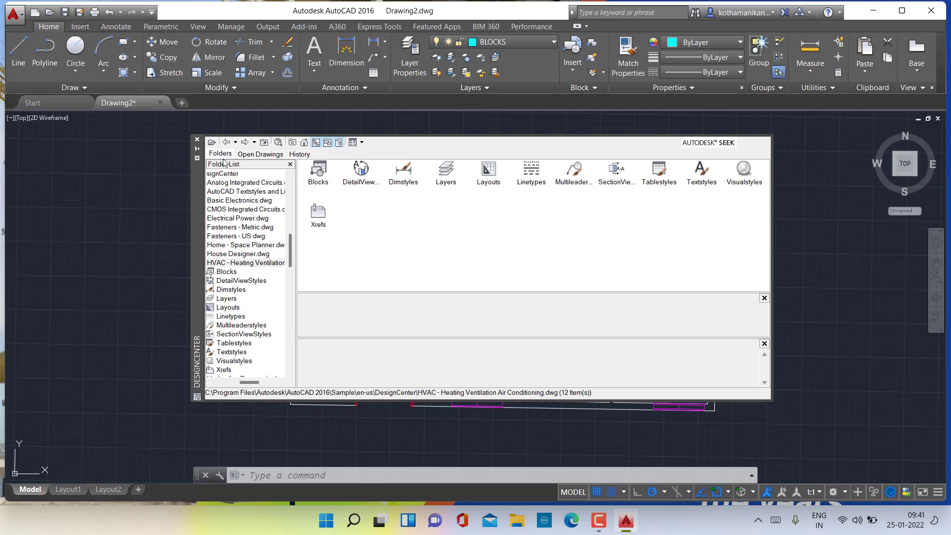
click(229, 142)
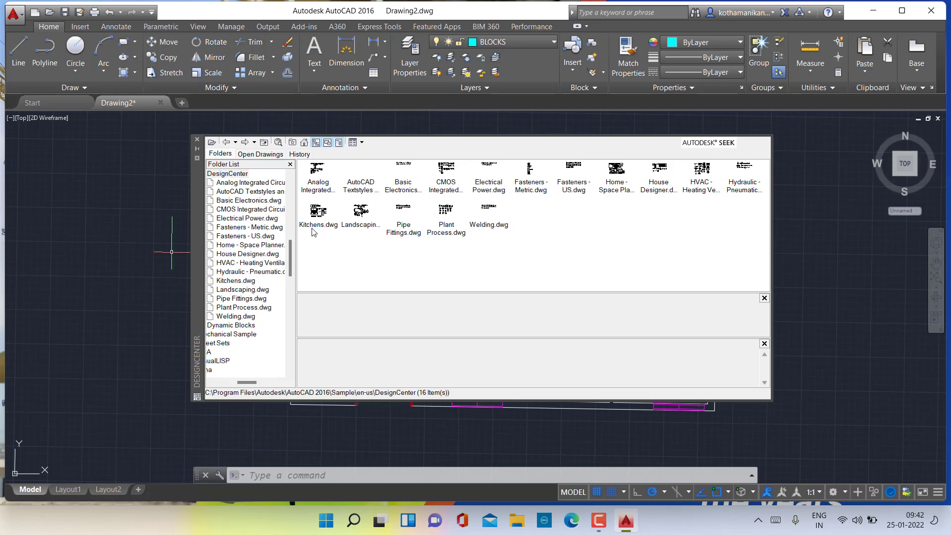
Browse the blocks of Kitchens.dwg and preview the double sink, refrigerators, range hood, range-ovens and phone jack.
double_click(319, 212)
double_click(316, 176)
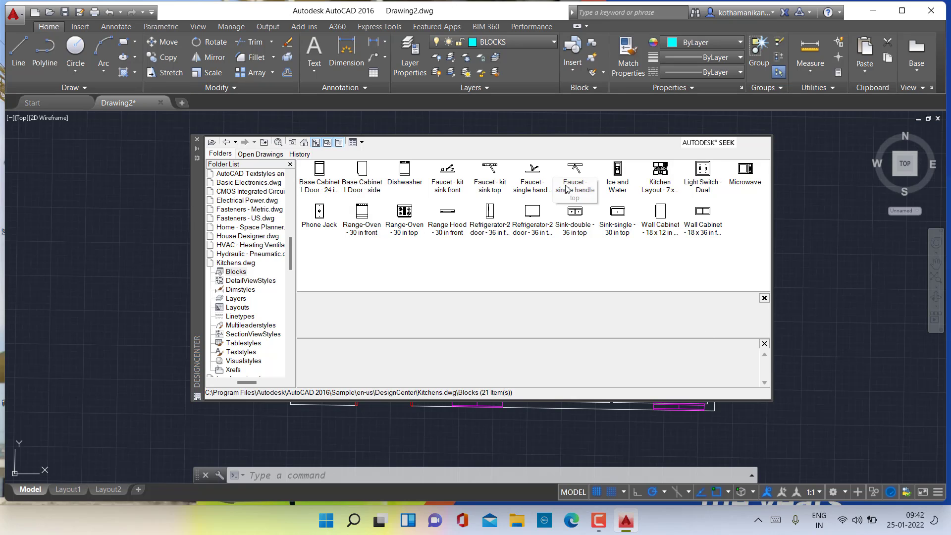
click(578, 213)
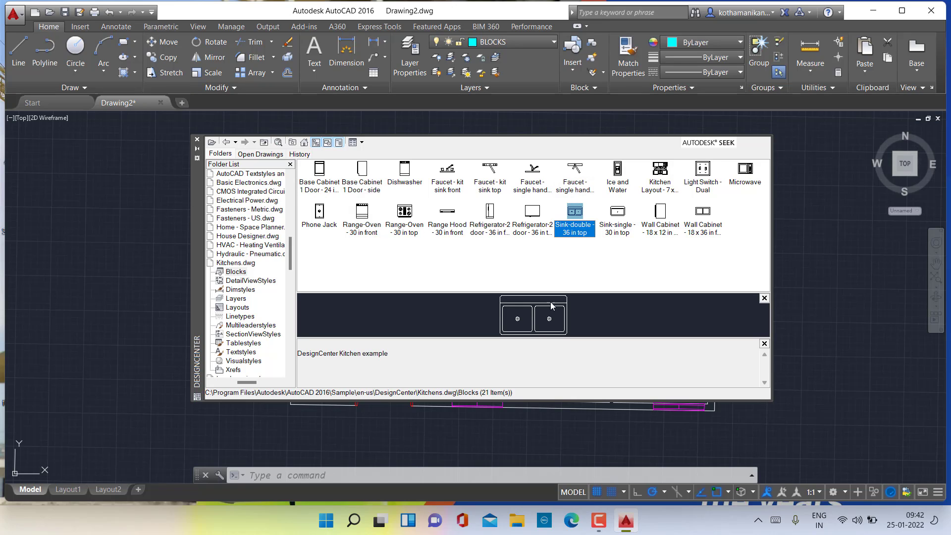
click(533, 231)
click(491, 225)
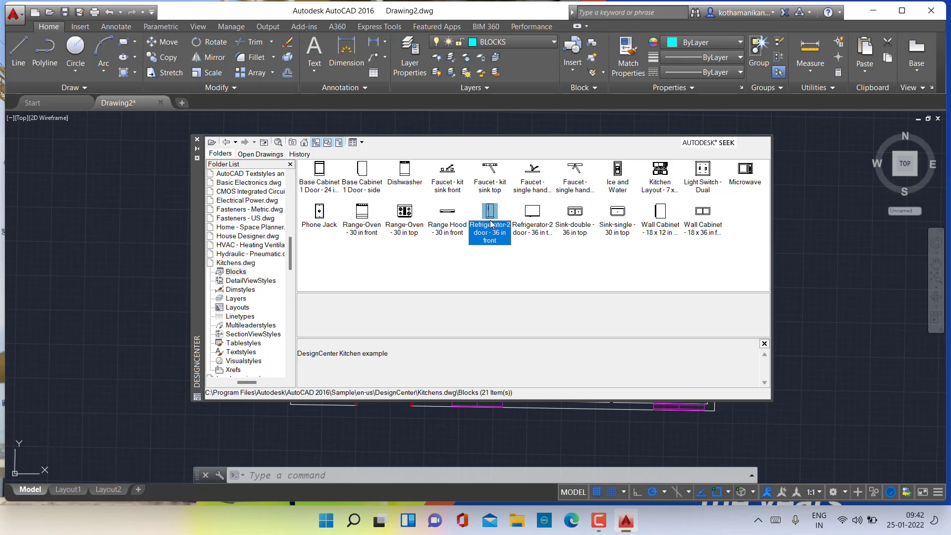
click(448, 227)
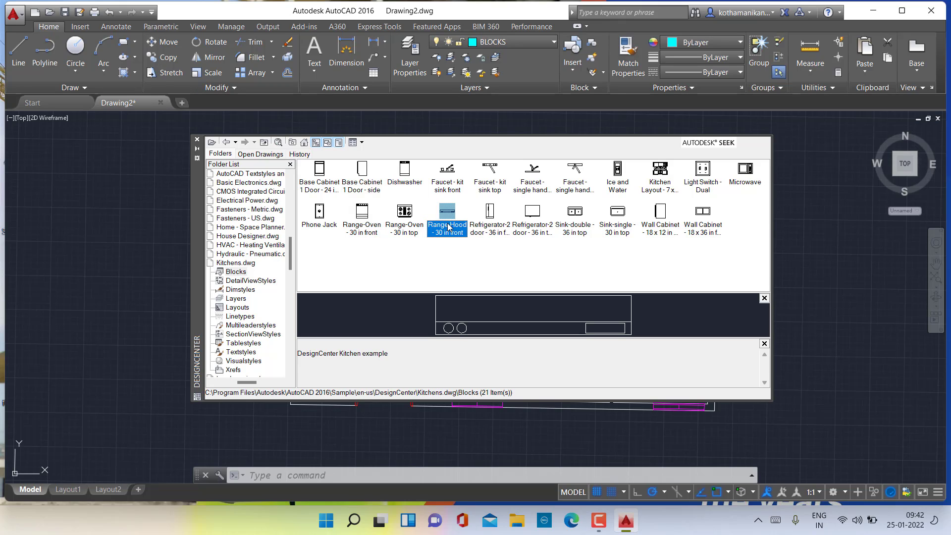
click(406, 220)
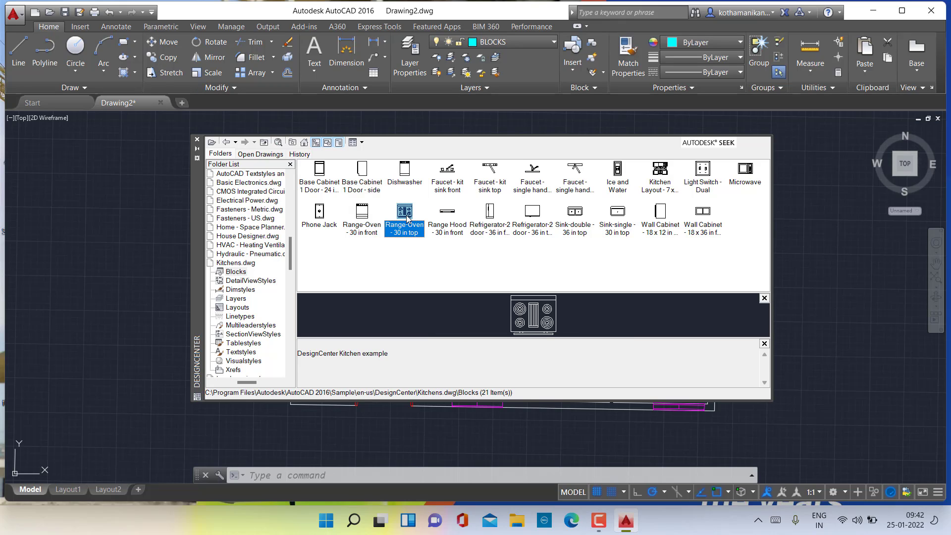
click(364, 226)
click(325, 226)
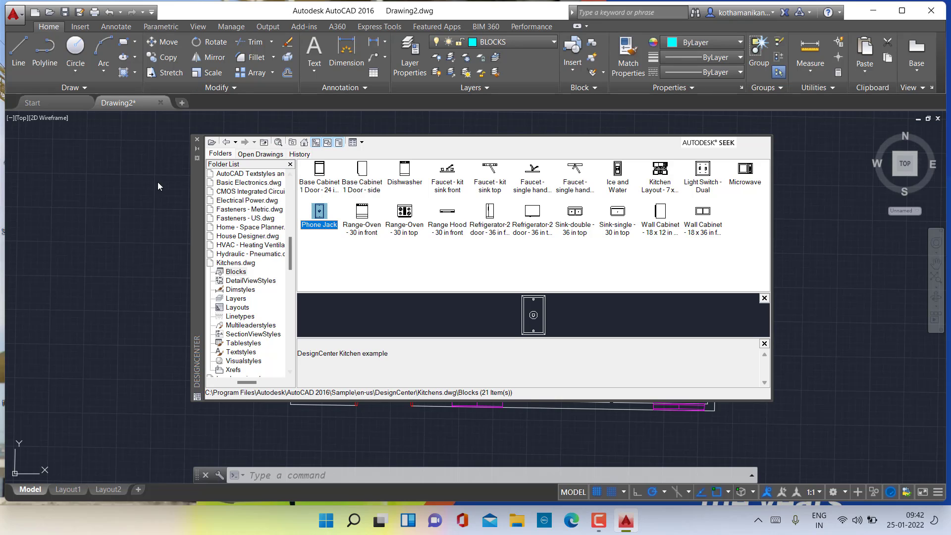
Preview the sink, wall cabinet, light switch, microwave, kitchen layout, ice and water and faucet blocks, and return to the DesignCenter folder.
click(575, 225)
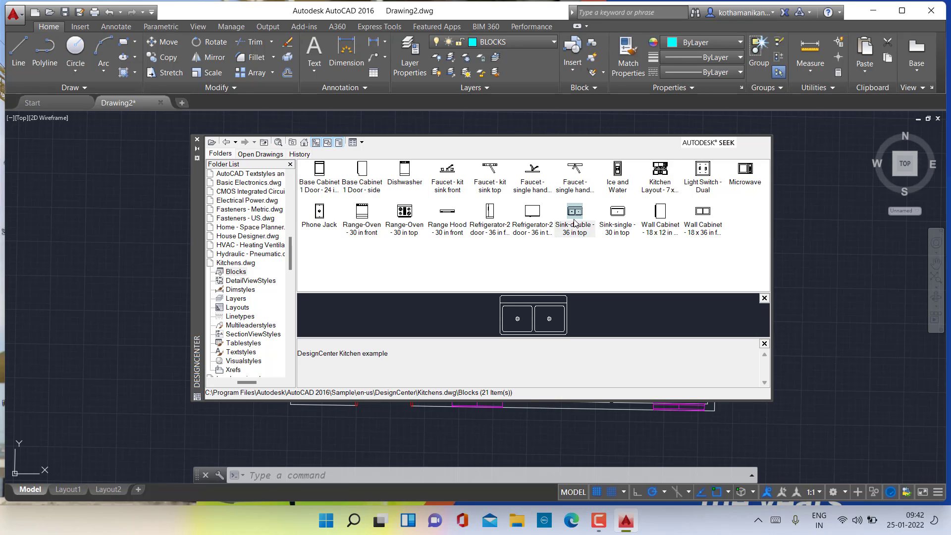
click(620, 222)
click(666, 223)
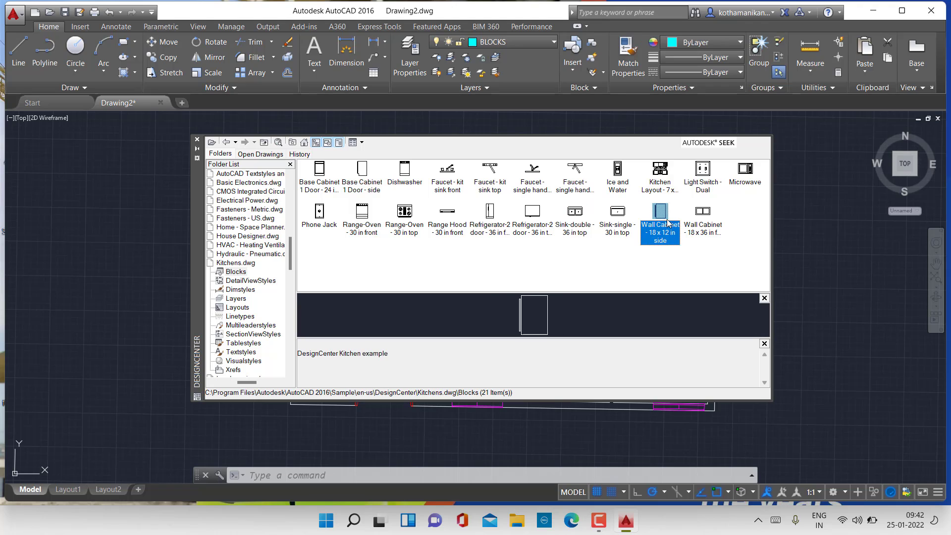
click(711, 222)
click(711, 179)
click(739, 182)
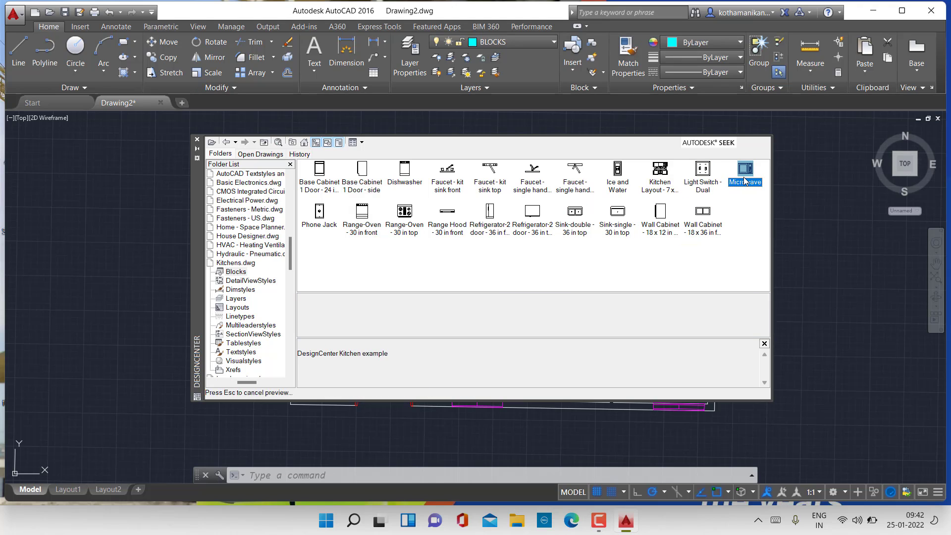
click(662, 182)
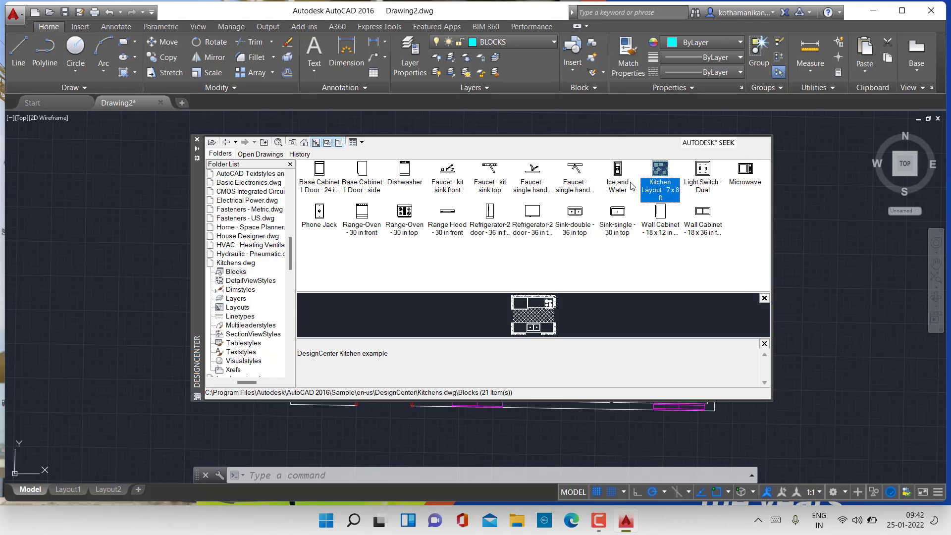
click(624, 184)
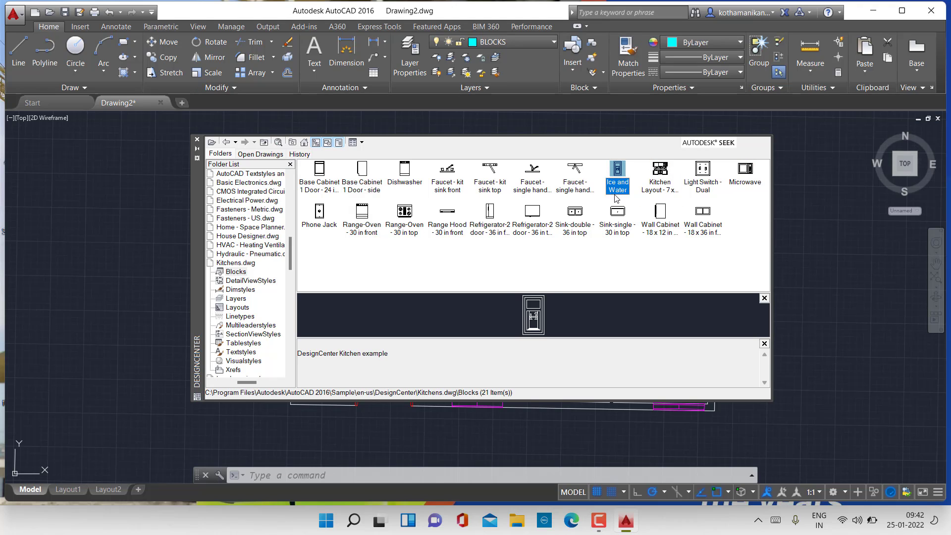
click(574, 184)
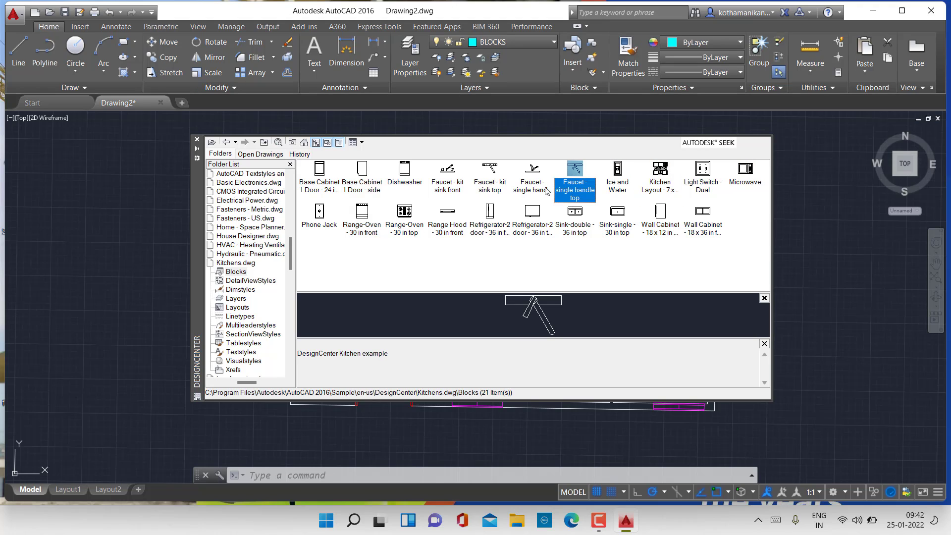
click(536, 189)
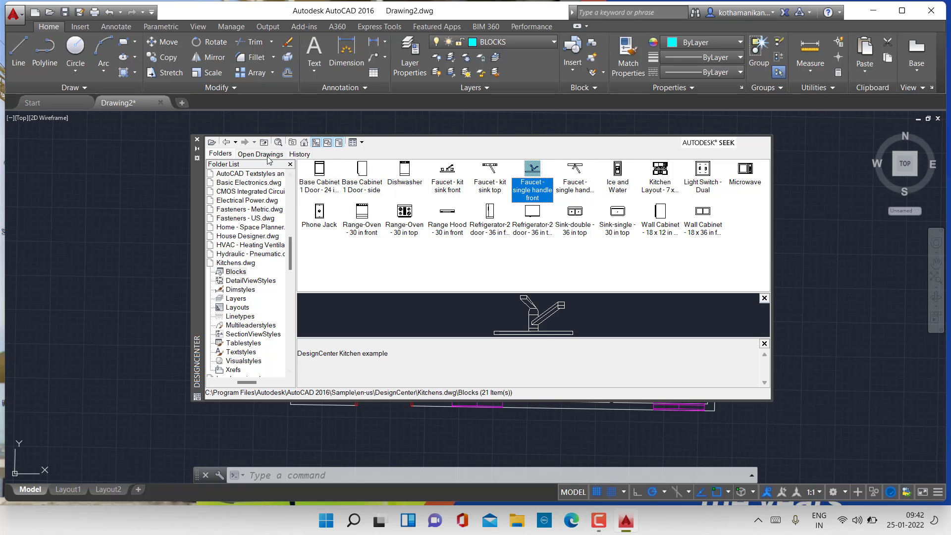
click(226, 142)
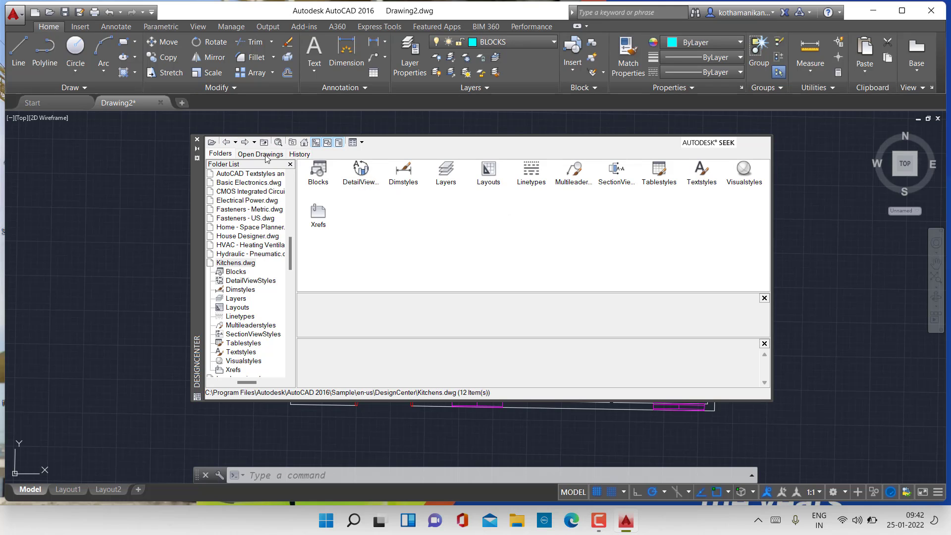
click(227, 143)
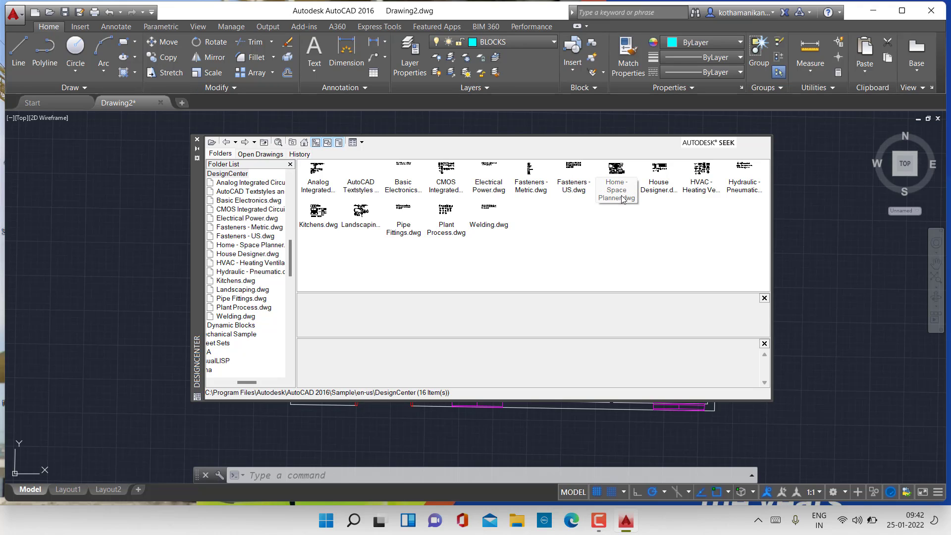
Insert the Bath Tub - 26 x 60 in., Toilet - side and Sink - Oval top blocks from House Designer.dwg beside the floor plan.
click(657, 173)
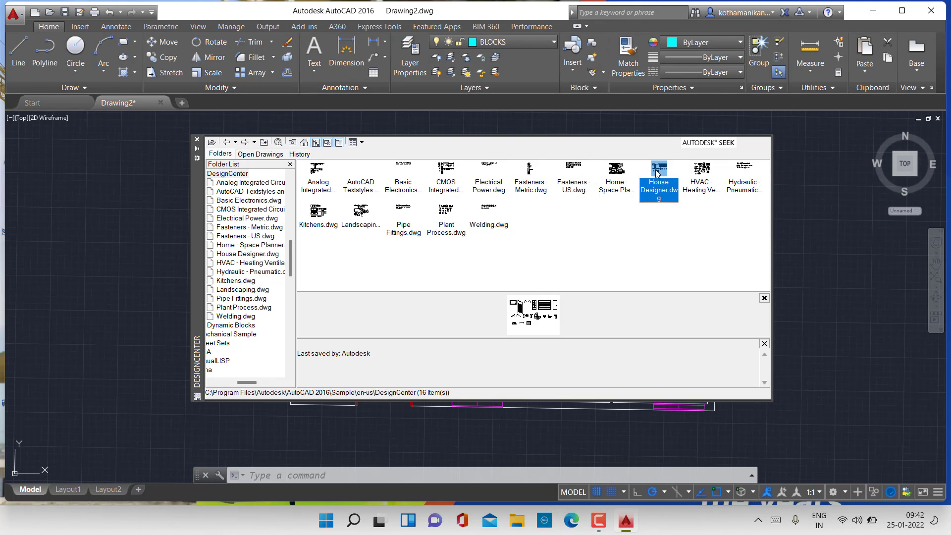
double_click(657, 172)
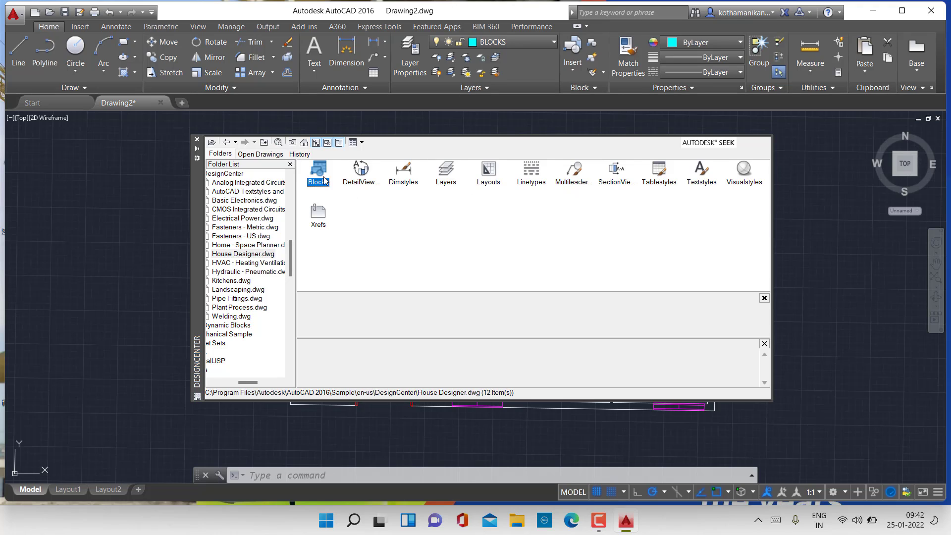
double_click(319, 172)
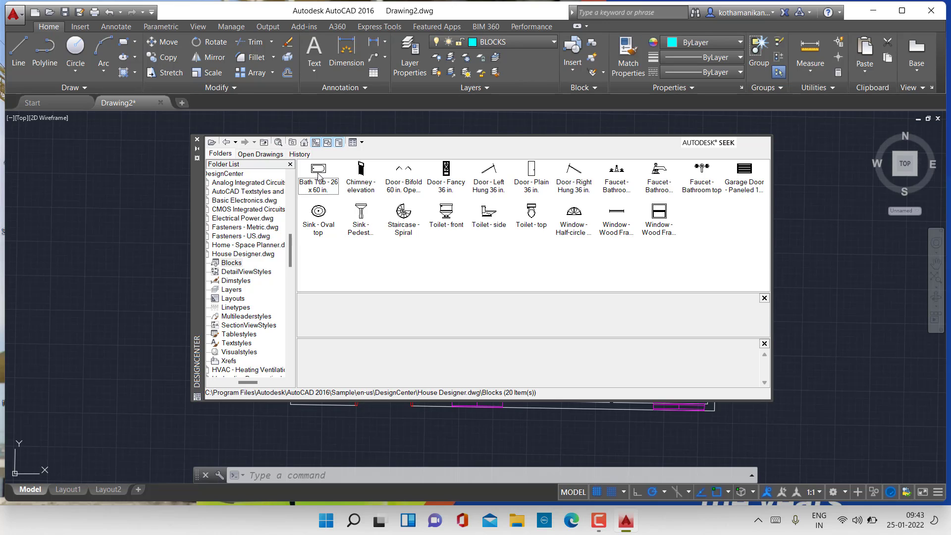
drag(319, 176, 100, 227)
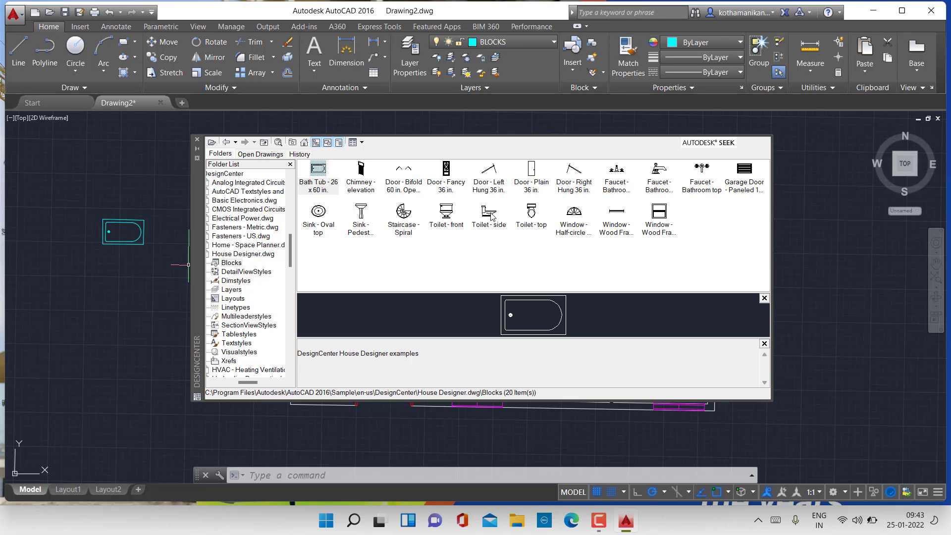
drag(492, 216, 95, 331)
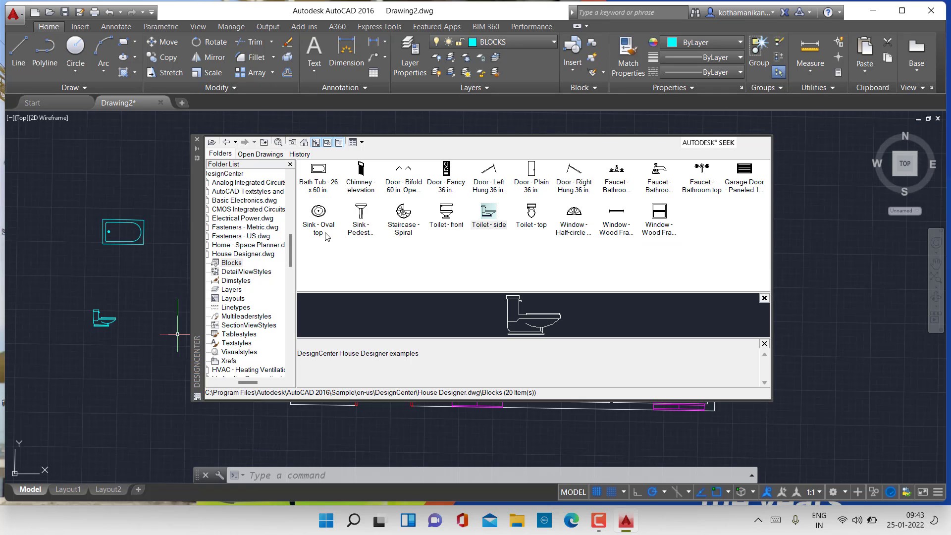
mouse_move(317, 217)
mouse_down()
mouse_move(169, 232)
mouse_move(63, 193)
mouse_up()
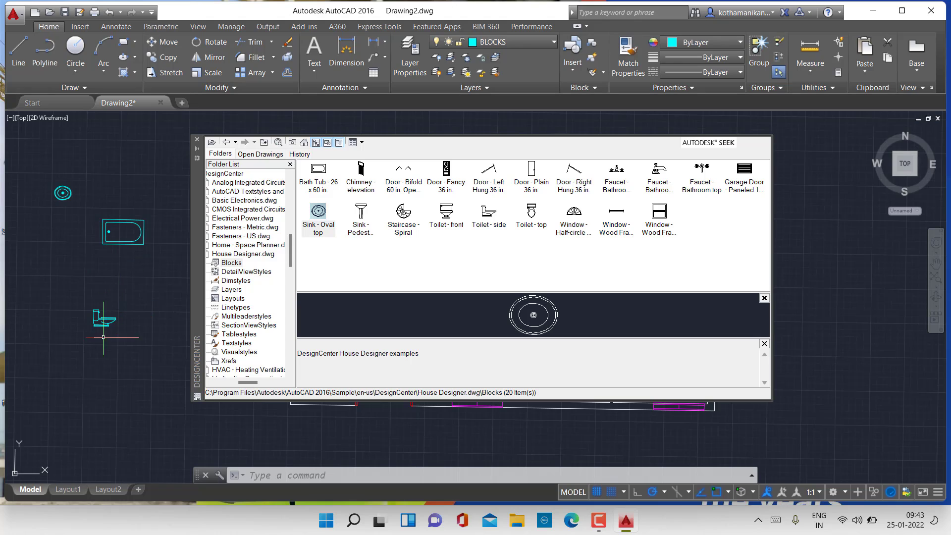
Leave the House Designer.dwg blocks and open the Blocks collection of Home - Space Planner.dwg in the DesignCenter sample folder.
click(227, 143)
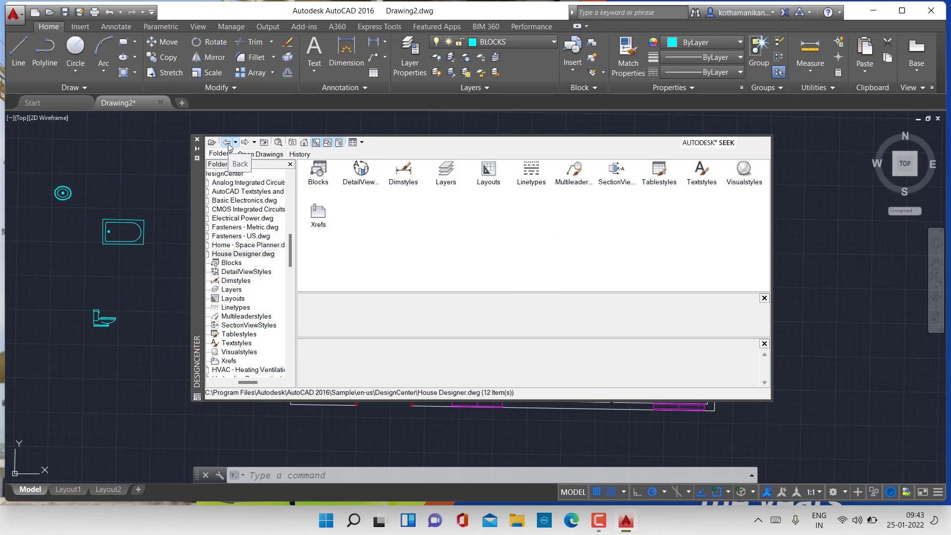
click(227, 142)
click(227, 142)
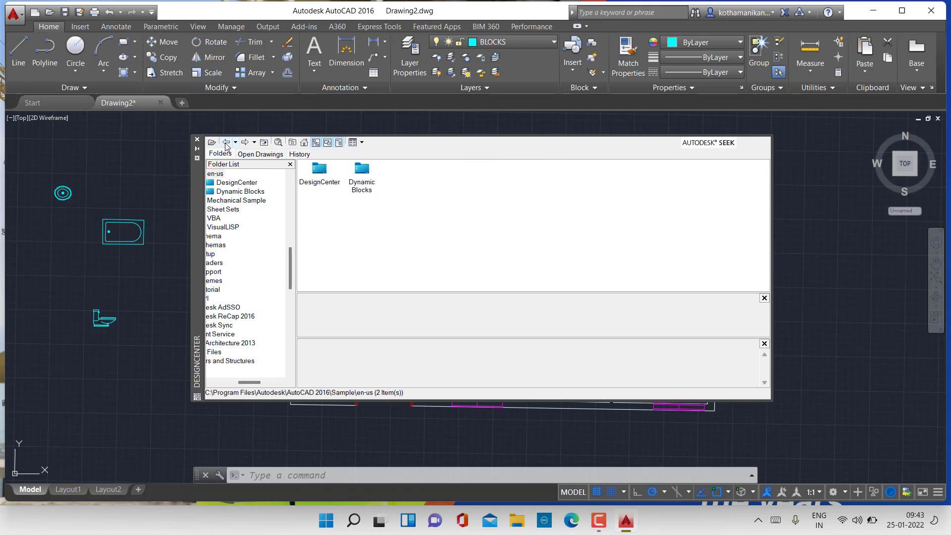
click(227, 143)
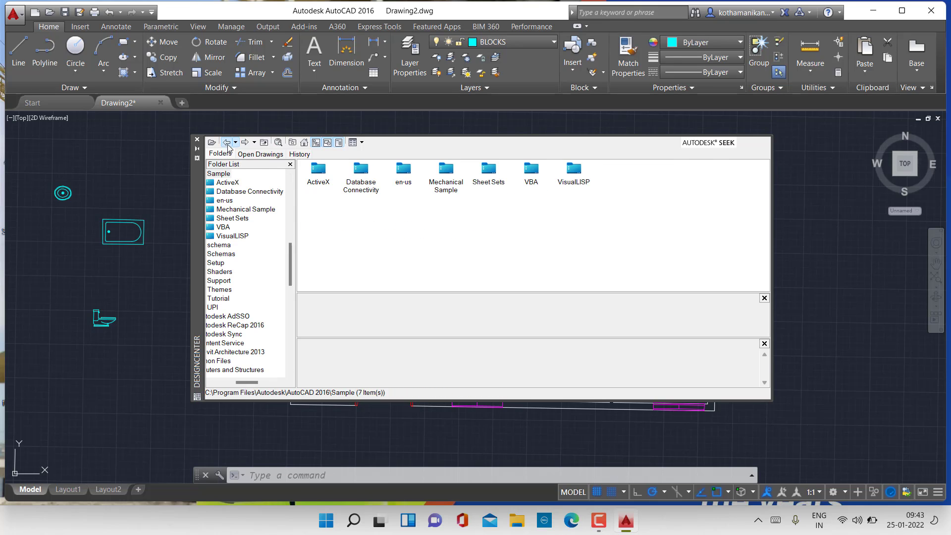
double_click(403, 176)
double_click(322, 176)
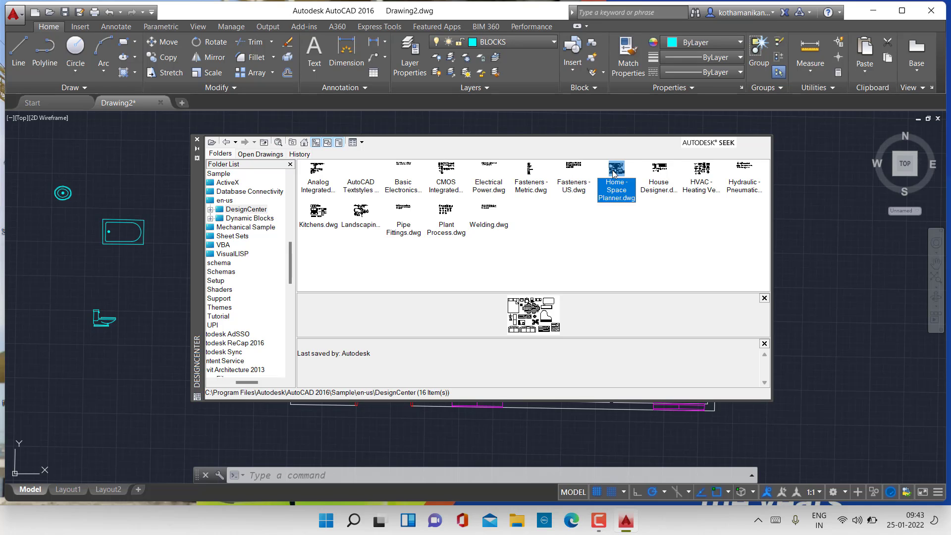
double_click(615, 174)
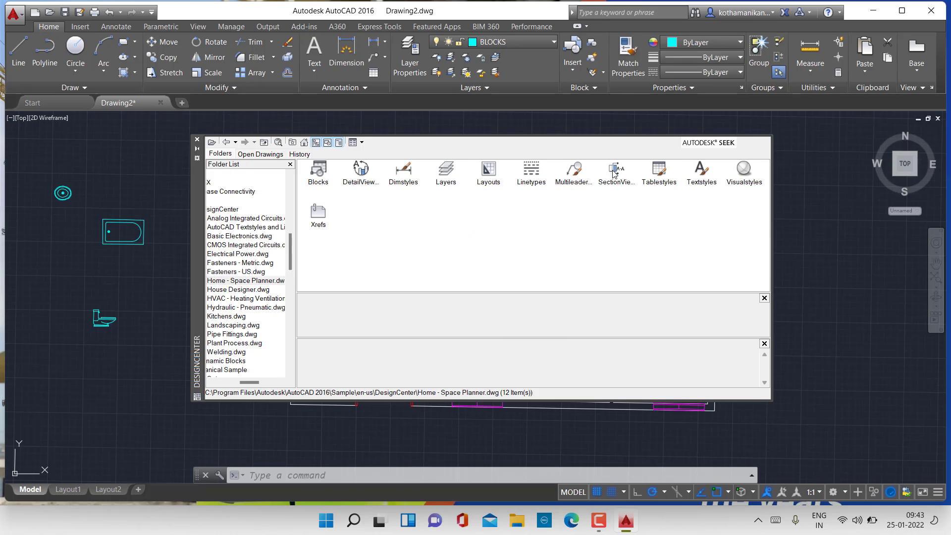
double_click(318, 174)
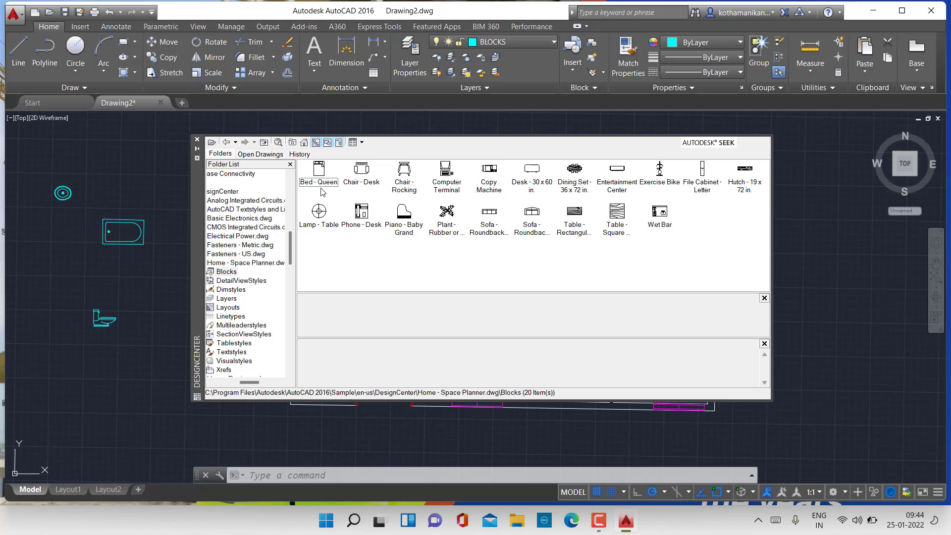
Insert the Bed - Queen, Chair - Desk and two-seat Sofa - Roundback blocks east of the floor plan, and close DesignCenter.
drag(319, 173, 622, 235)
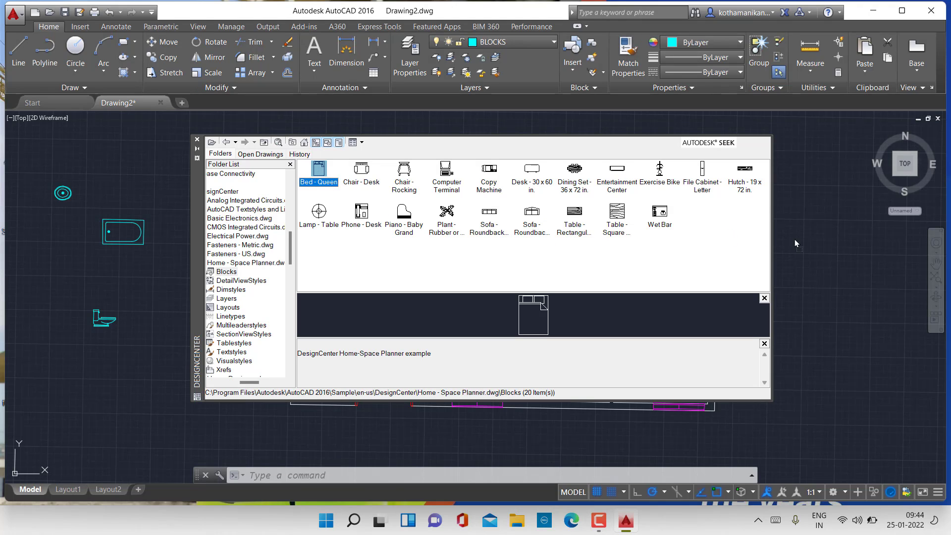
drag(816, 231, 816, 232)
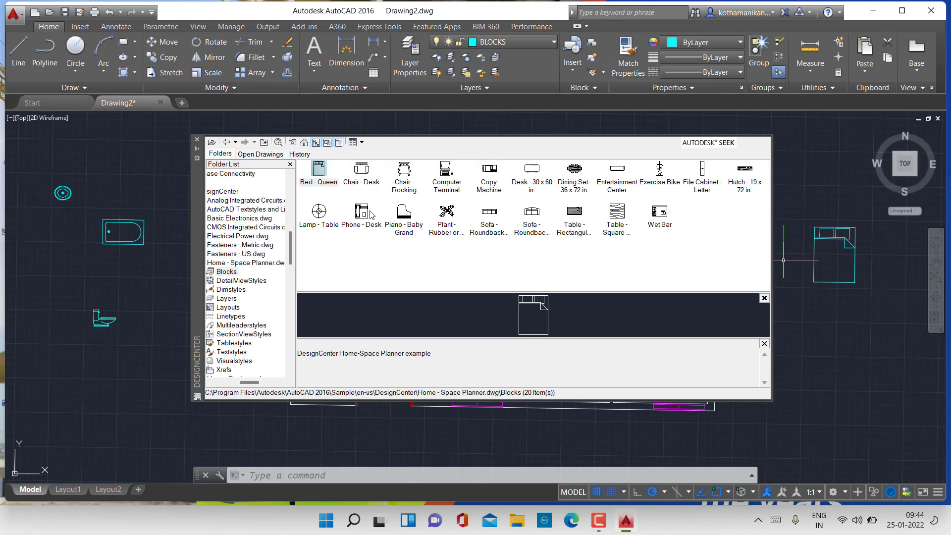
click(361, 173)
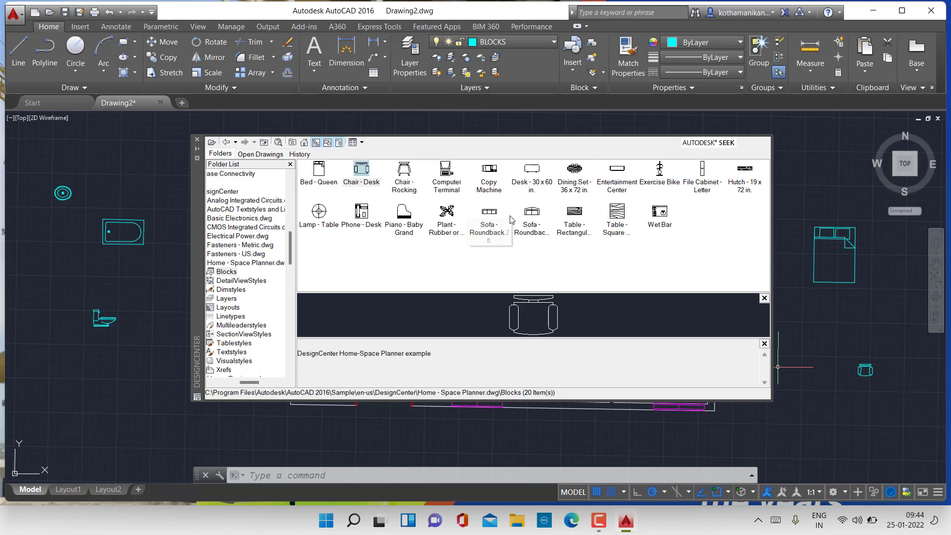
drag(533, 213, 677, 303)
drag(819, 325, 818, 325)
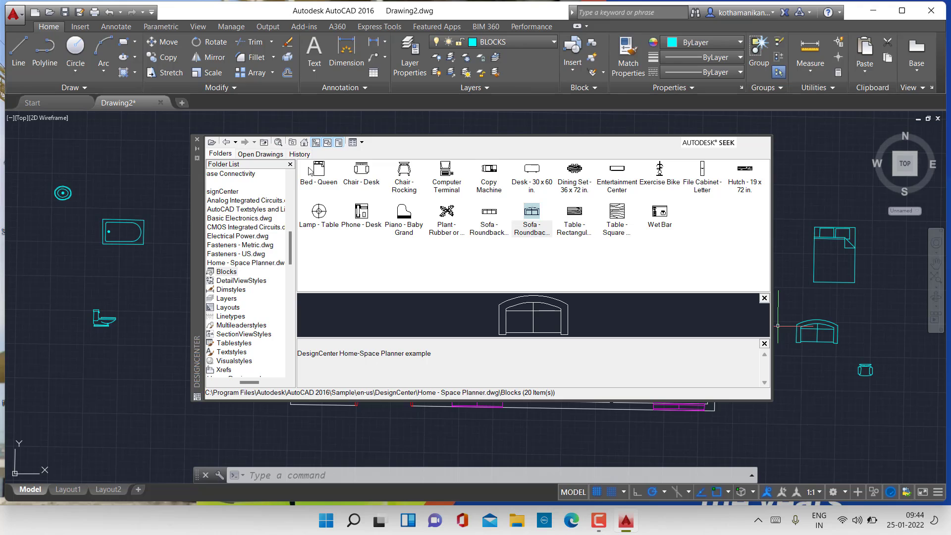
click(196, 141)
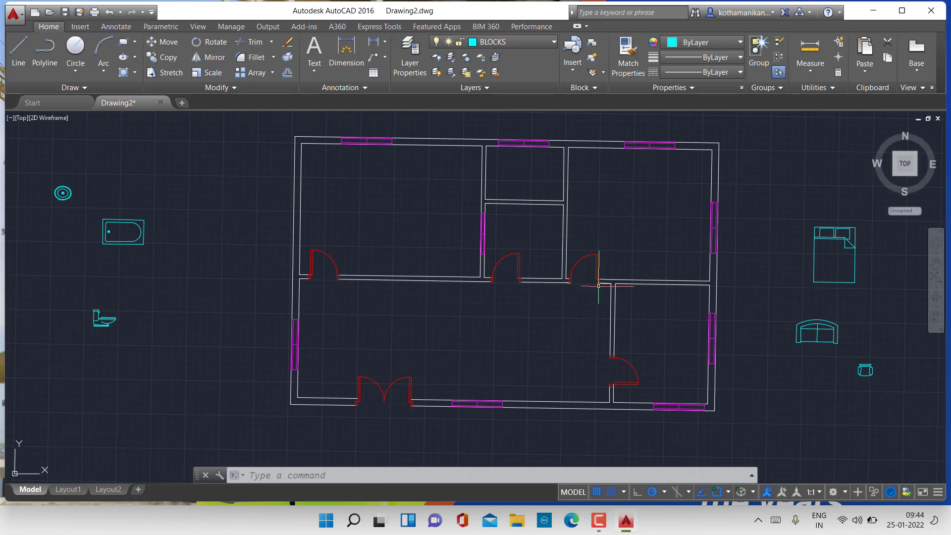
click(103, 318)
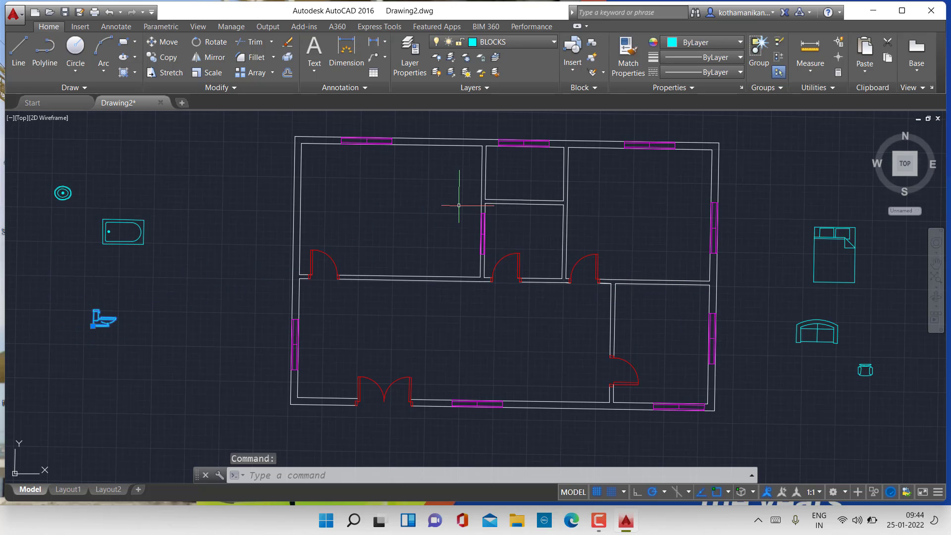
click(505, 177)
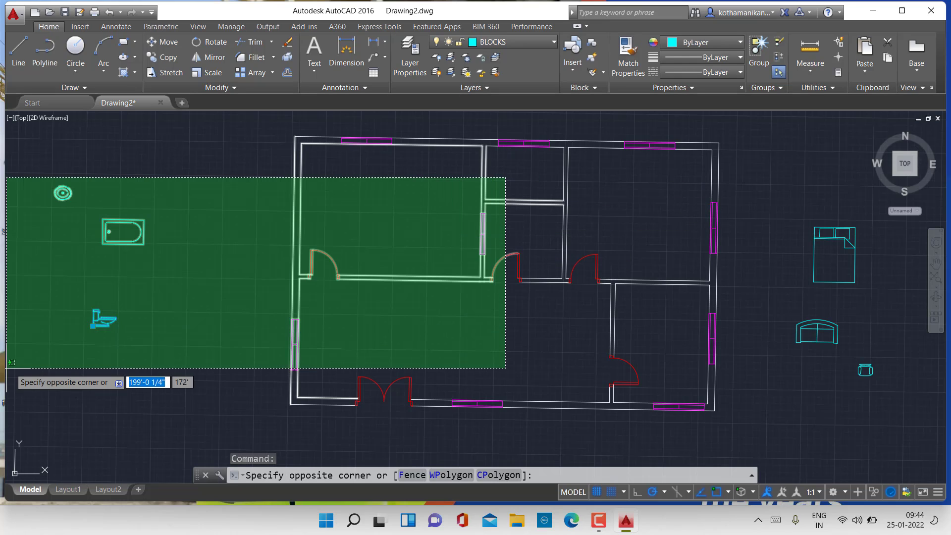
key(Escape)
key(Escape)
key(Escape)
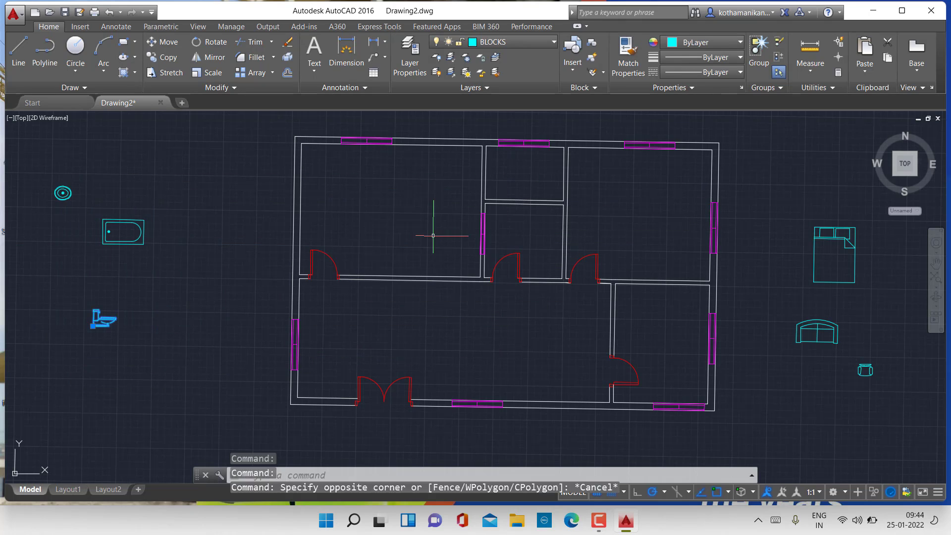
key(Escape)
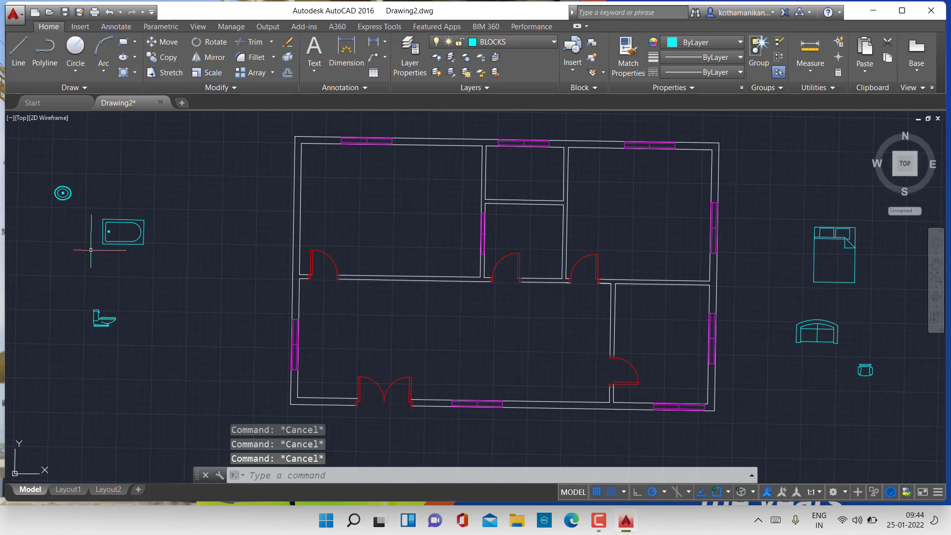
Move the toilet block from outside the plan into the small upper middle room, near its window.
click(100, 321)
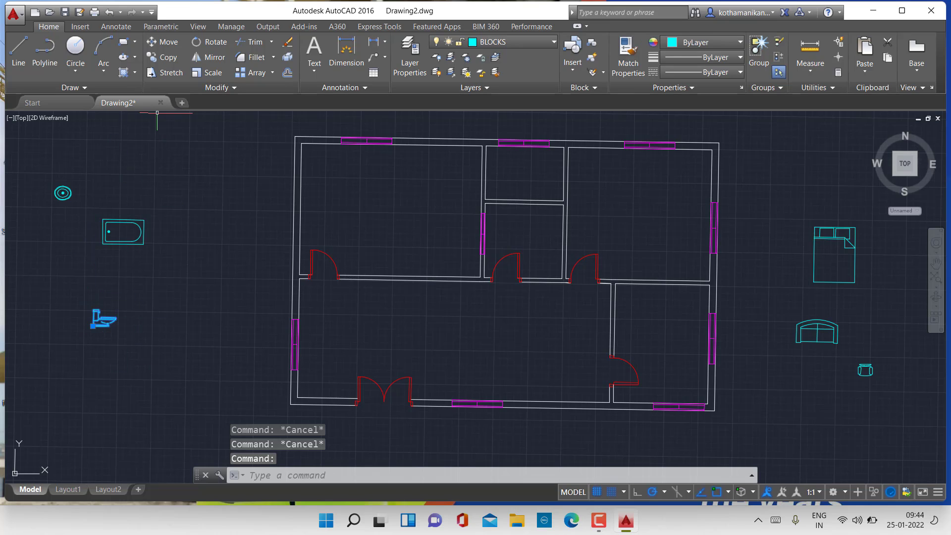
click(156, 44)
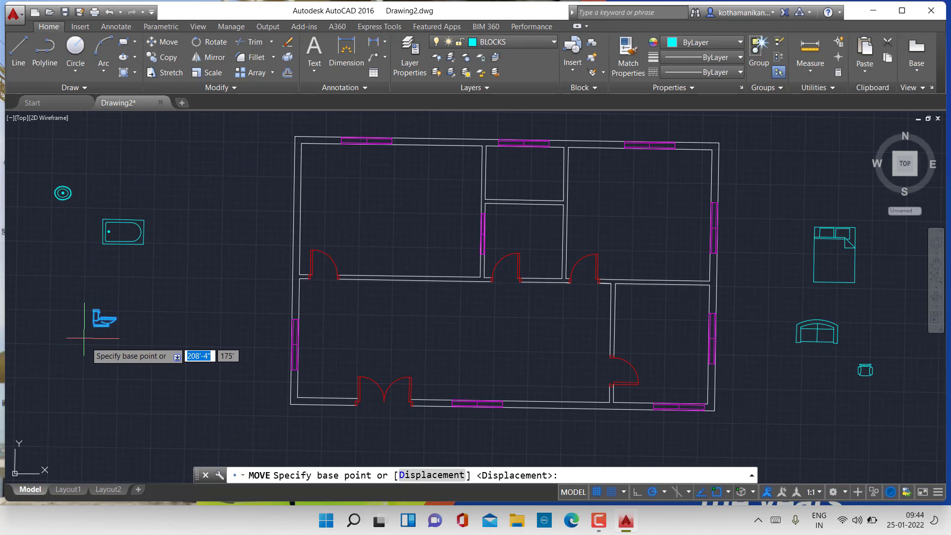
scroll(89, 334, up, 4)
scroll(90, 332, up, 2)
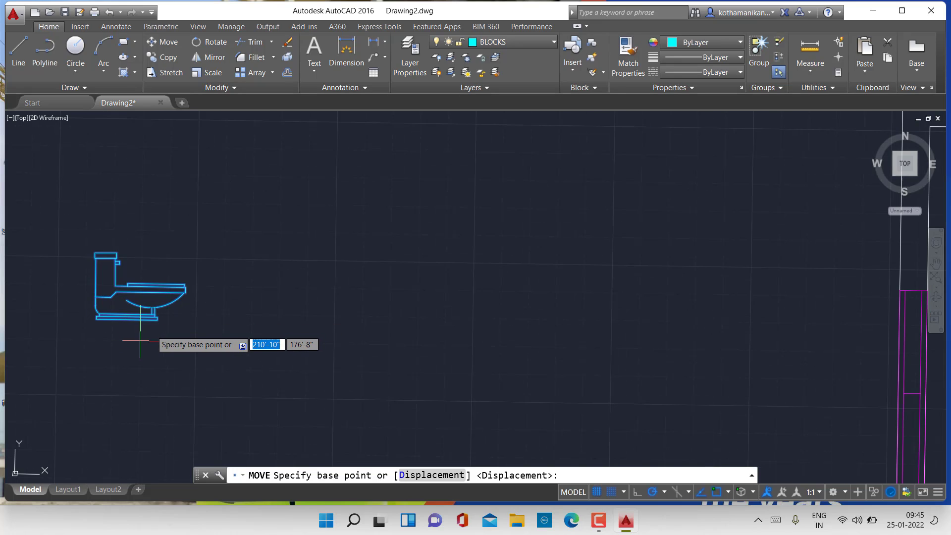
scroll(145, 323, up, 6)
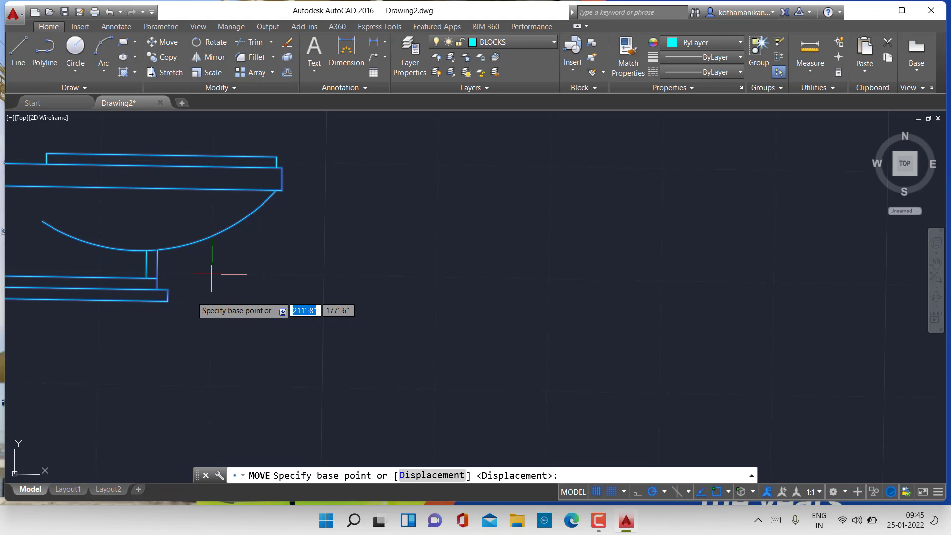
click(99, 272)
scroll(327, 269, down, 5)
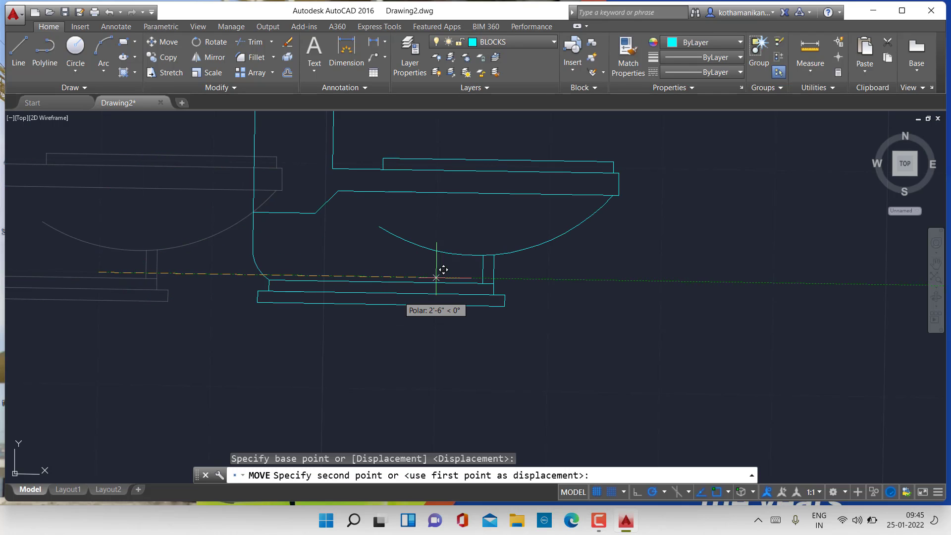
scroll(397, 292, down, 4)
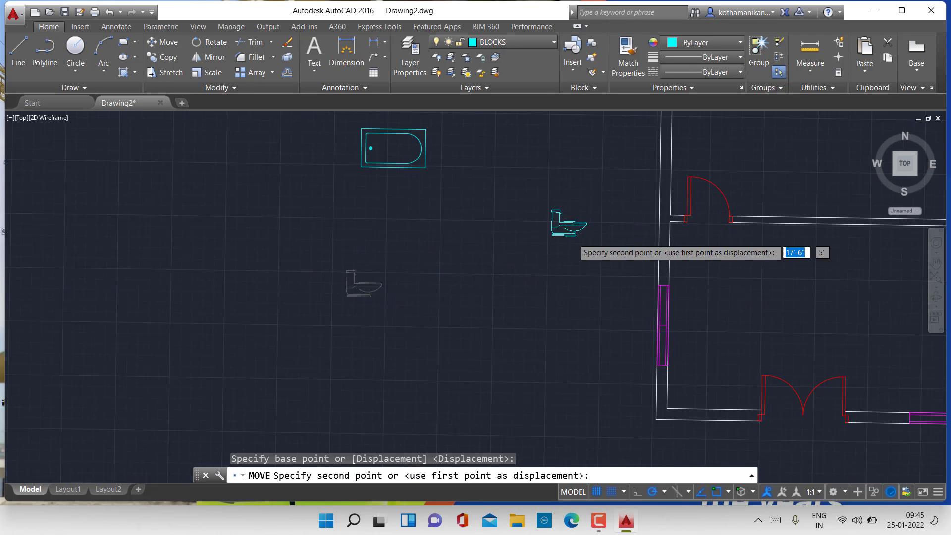
scroll(446, 271, down, 6)
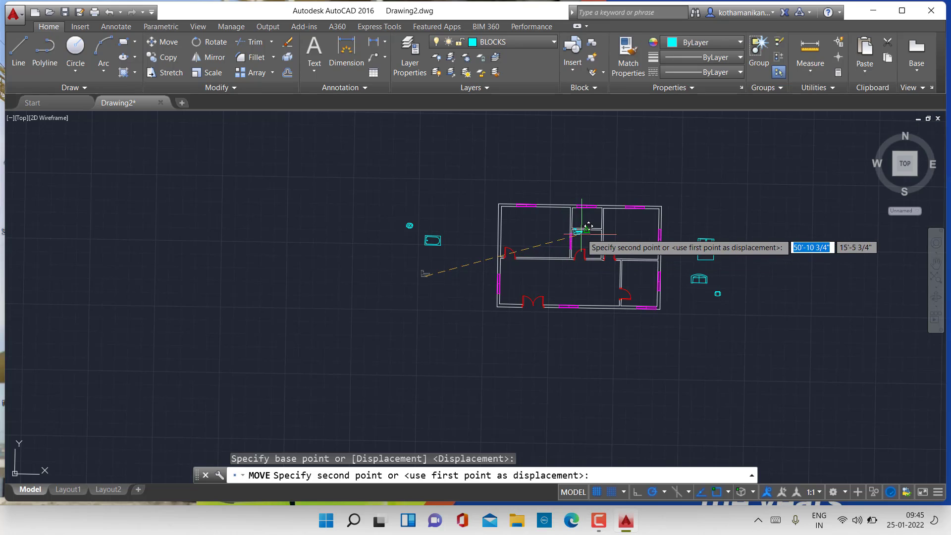
scroll(594, 216, up, 4)
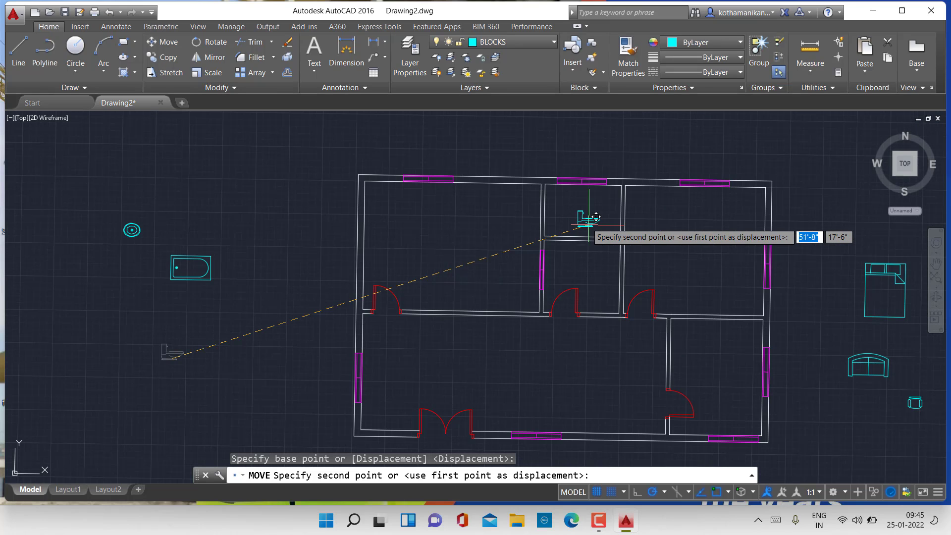
scroll(596, 216, up, 4)
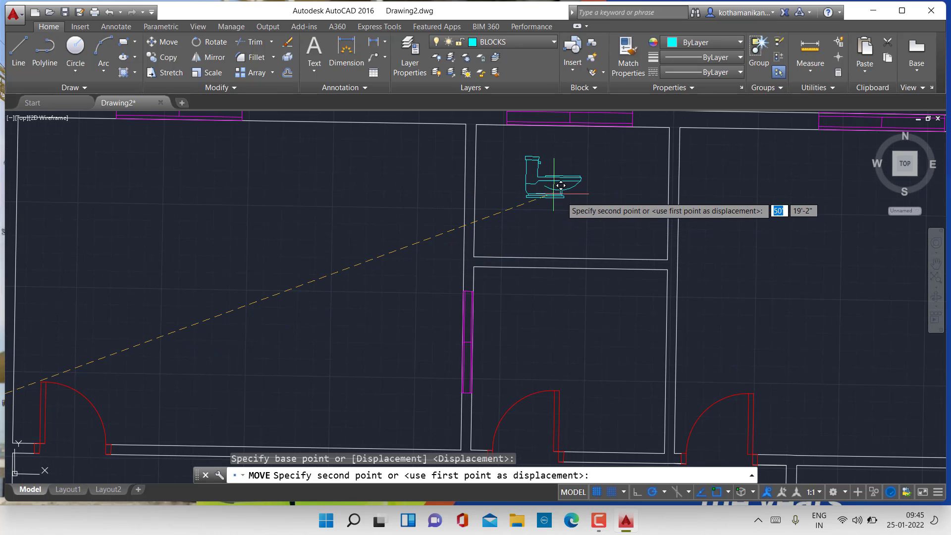
click(561, 168)
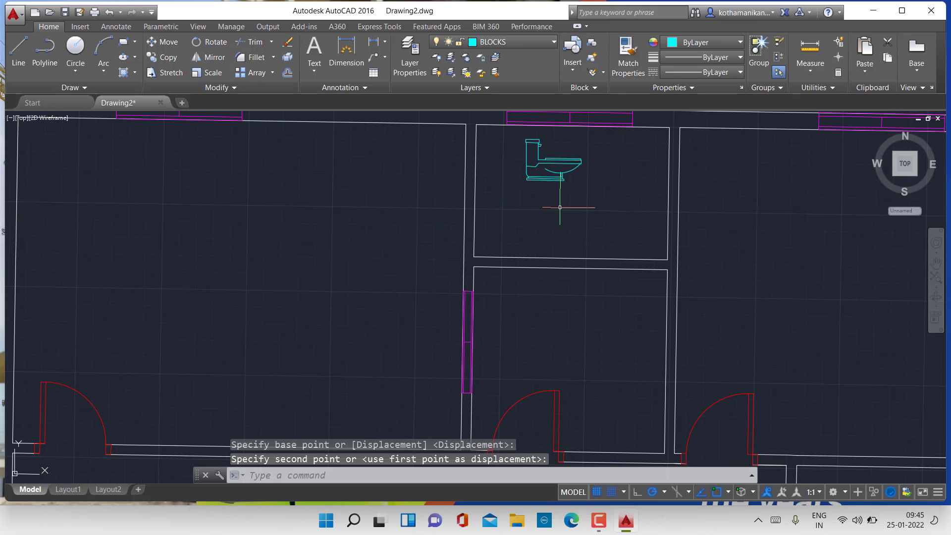
Move the bath tub block from outside the plan into the middle room directly below the toilet room.
scroll(542, 220, down, 9)
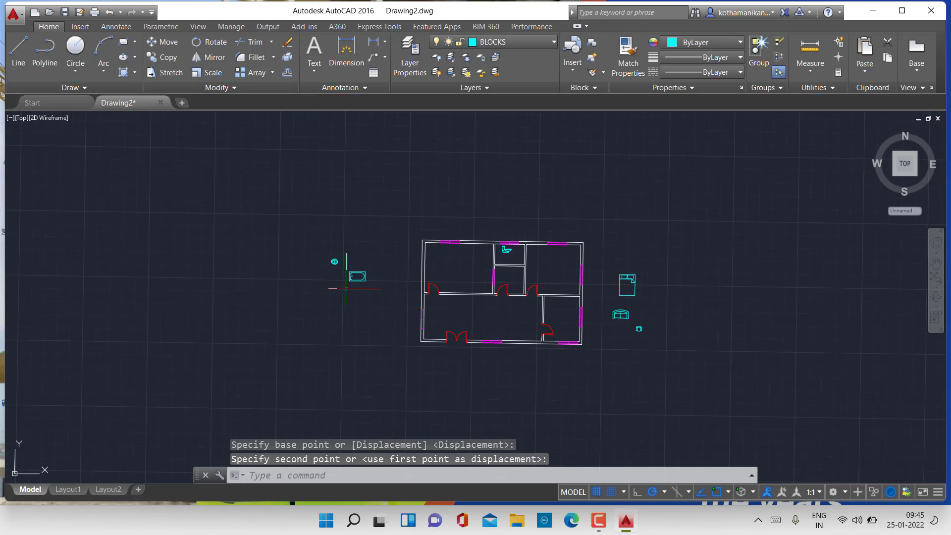
scroll(346, 289, up, 8)
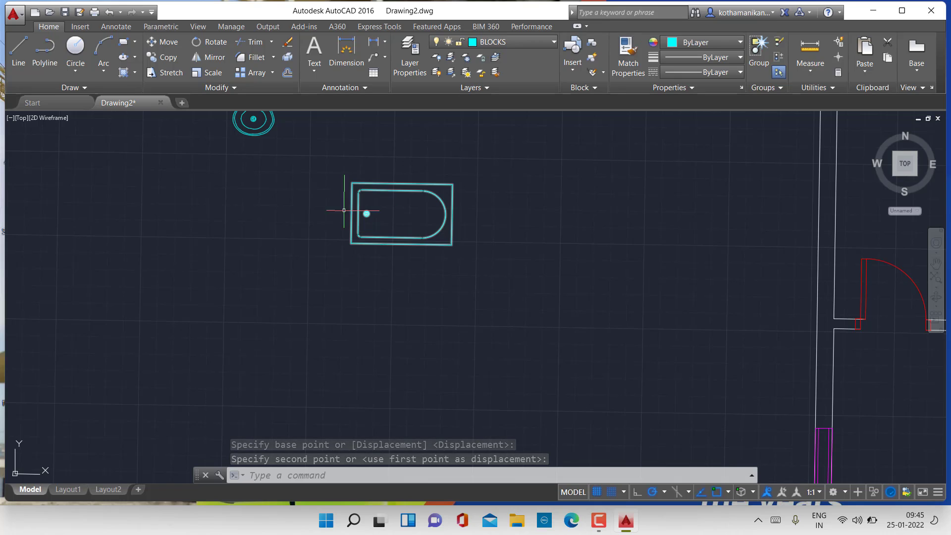
mouse_move(351, 159)
mouse_down()
mouse_move(489, 319)
mouse_move(329, 253)
mouse_up()
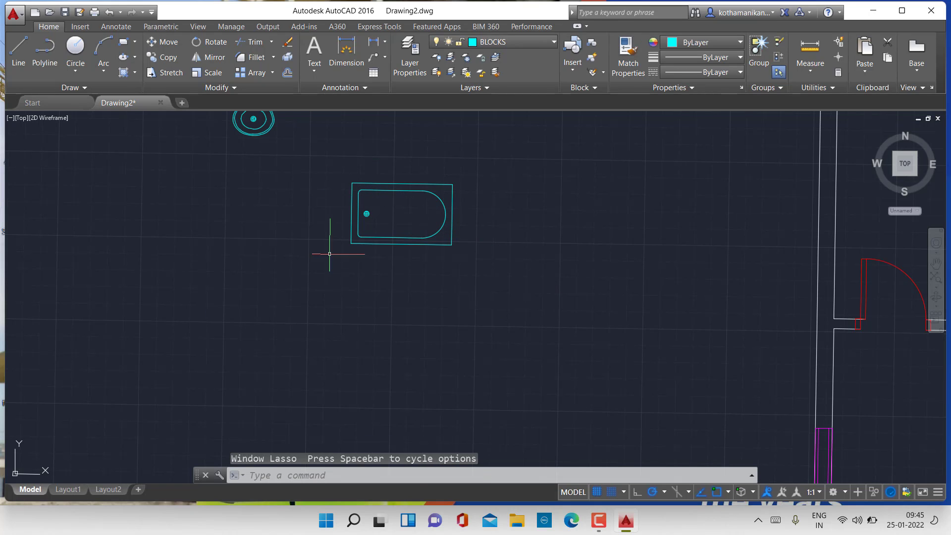
click(450, 247)
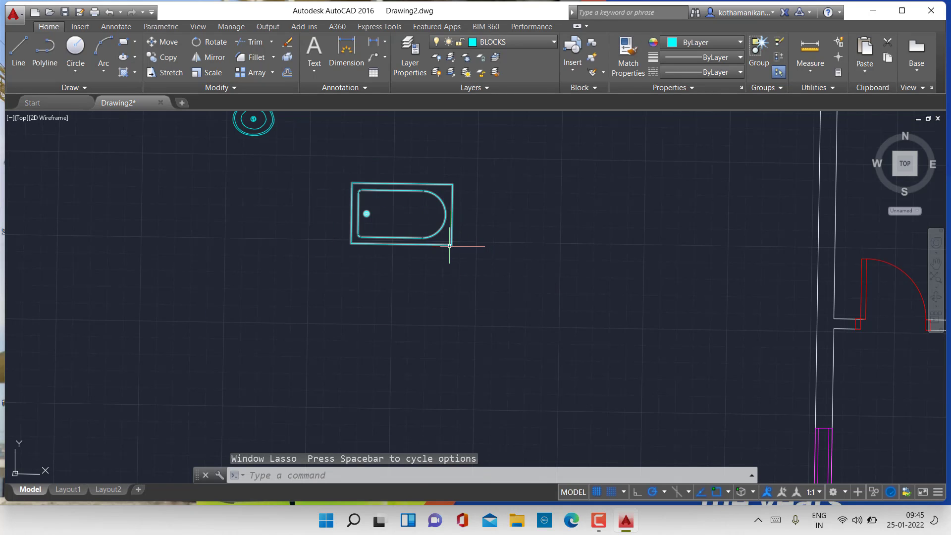
click(163, 43)
scroll(446, 233, up, 5)
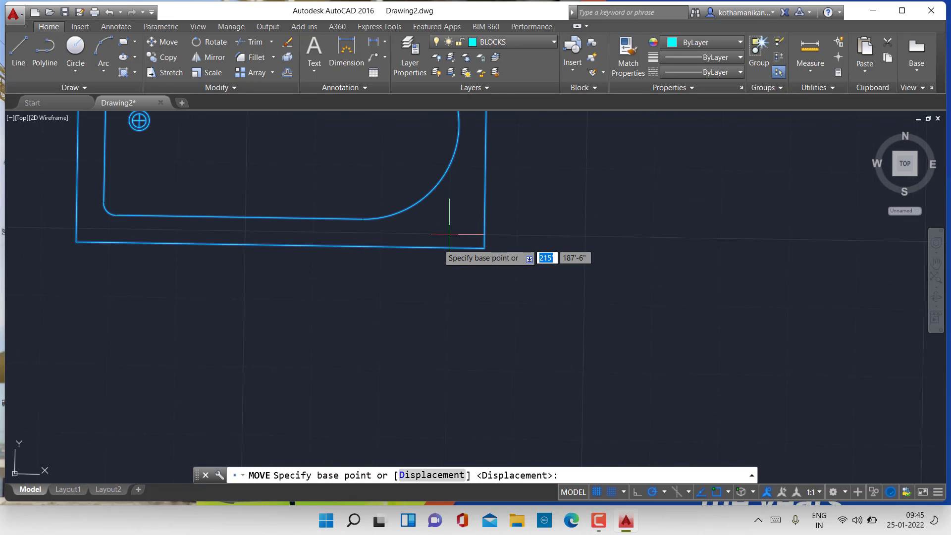
click(454, 225)
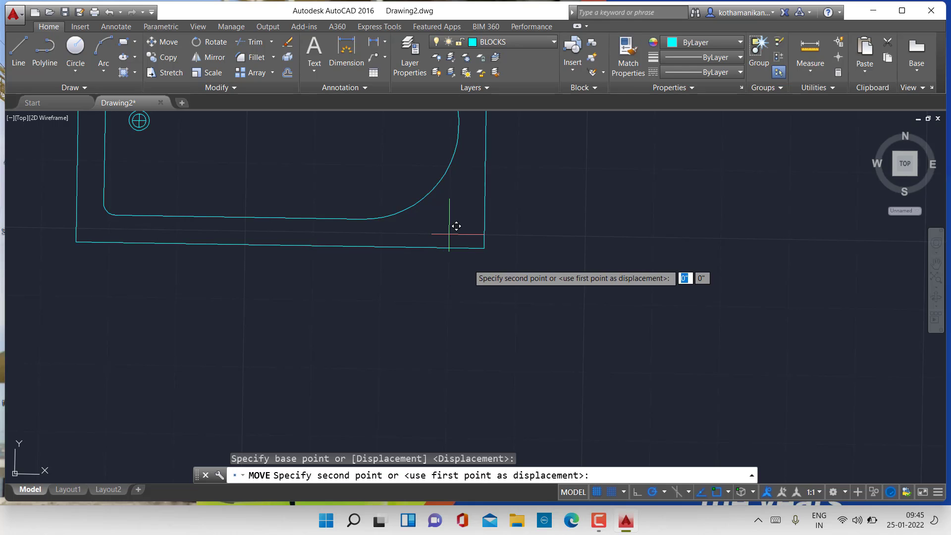
scroll(612, 242, down, 2)
scroll(522, 251, down, 10)
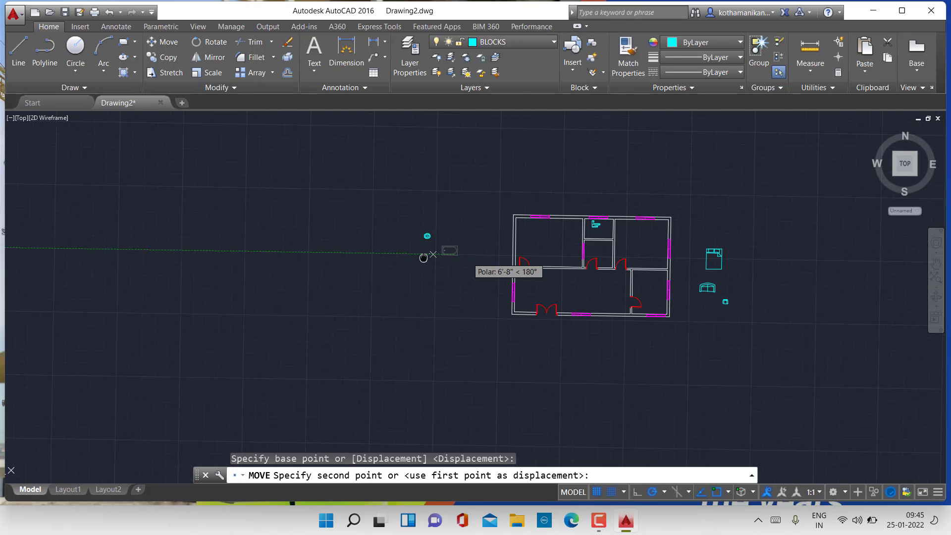
middle_drag(424, 257, 196, 235)
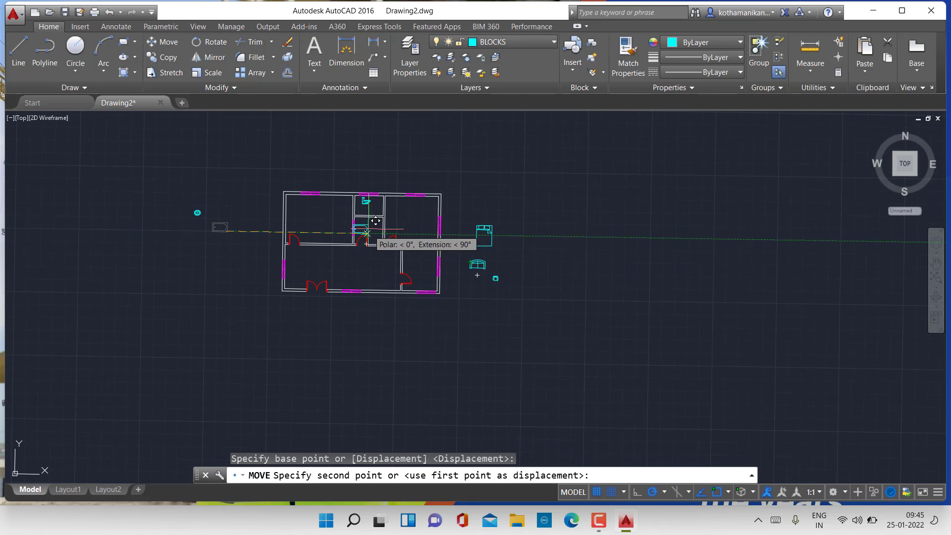
scroll(381, 216, up, 8)
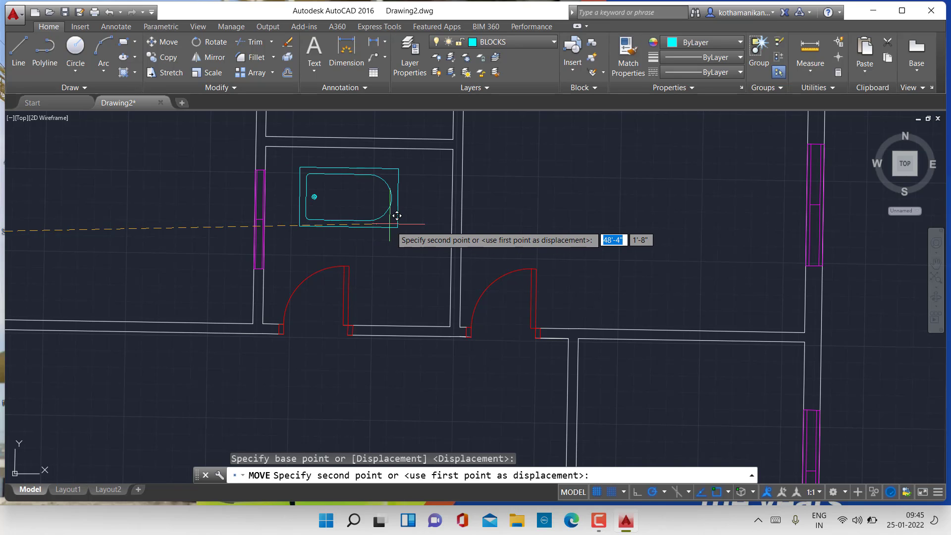
click(414, 216)
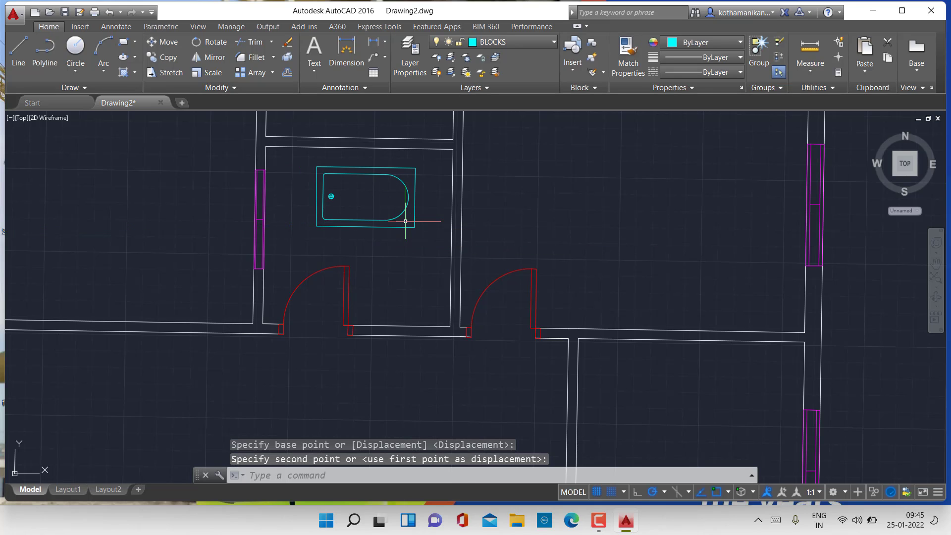
Move the oval sink block from west of the plan into the bath tub room, below the tub and beside the door.
scroll(405, 221, down, 8)
scroll(250, 241, up, 8)
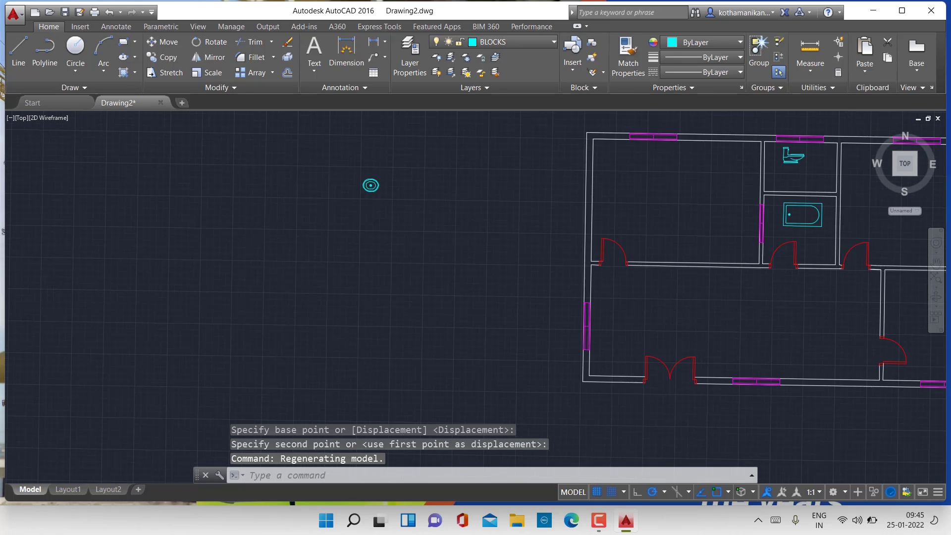
click(439, 153)
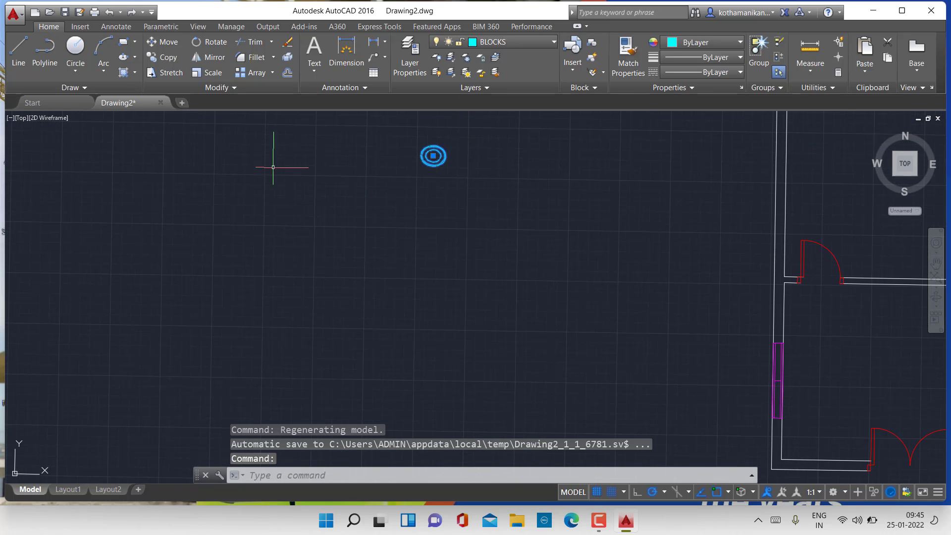
click(169, 43)
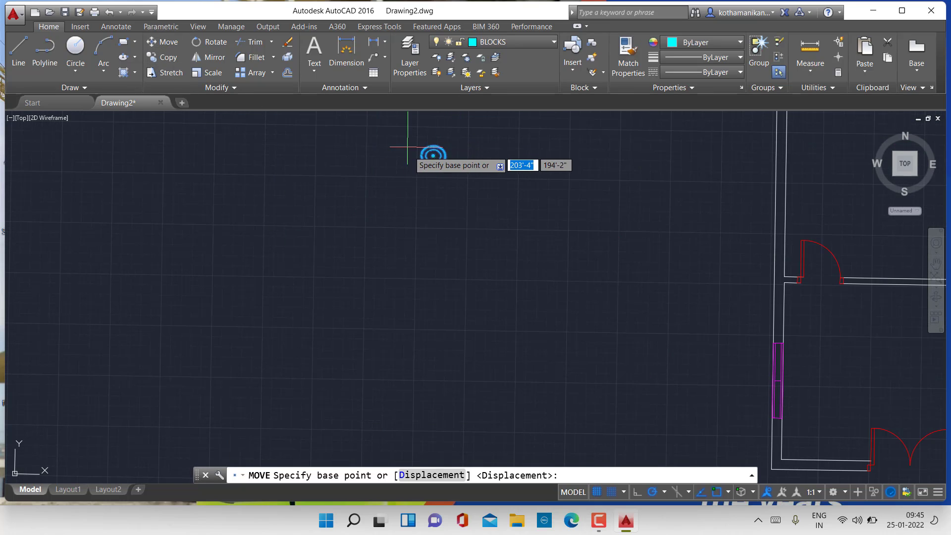
scroll(396, 141, up, 3)
click(462, 163)
scroll(656, 169, down, 6)
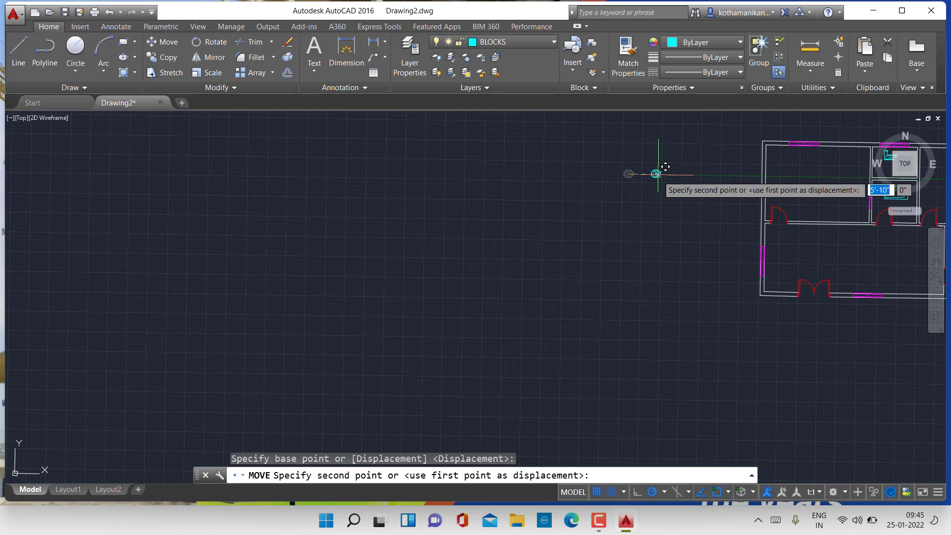
scroll(347, 226, up, 7)
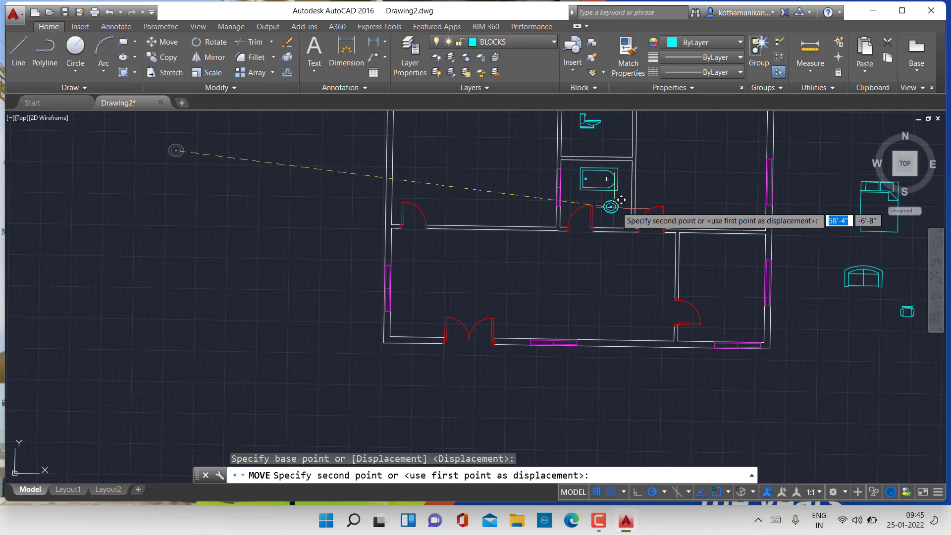
click(618, 213)
Move the queen bed block from east of the plan into the middle of the upper-left room, using its lower-right corner as base point.
scroll(616, 213, down, 6)
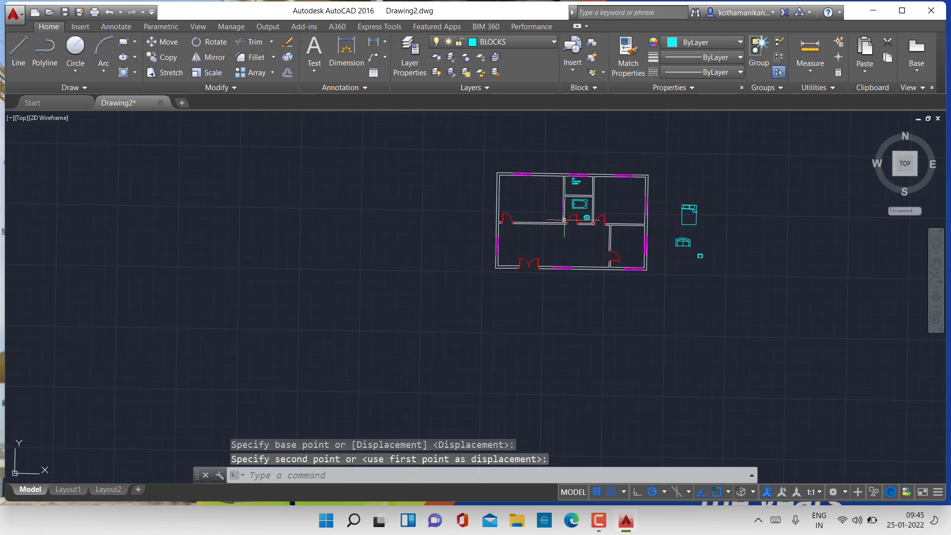
scroll(622, 228, up, 6)
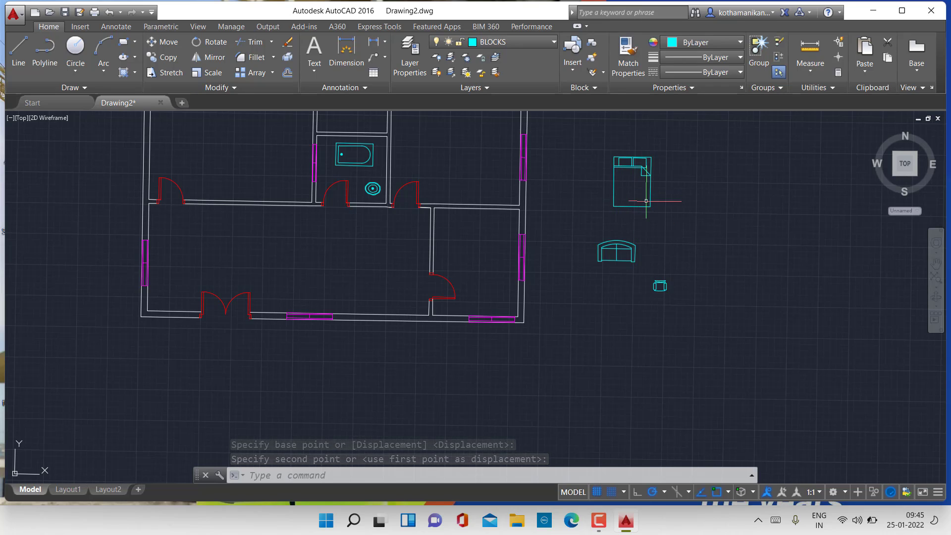
mouse_move(599, 147)
mouse_down()
mouse_move(690, 216)
mouse_move(693, 241)
mouse_up()
click(647, 205)
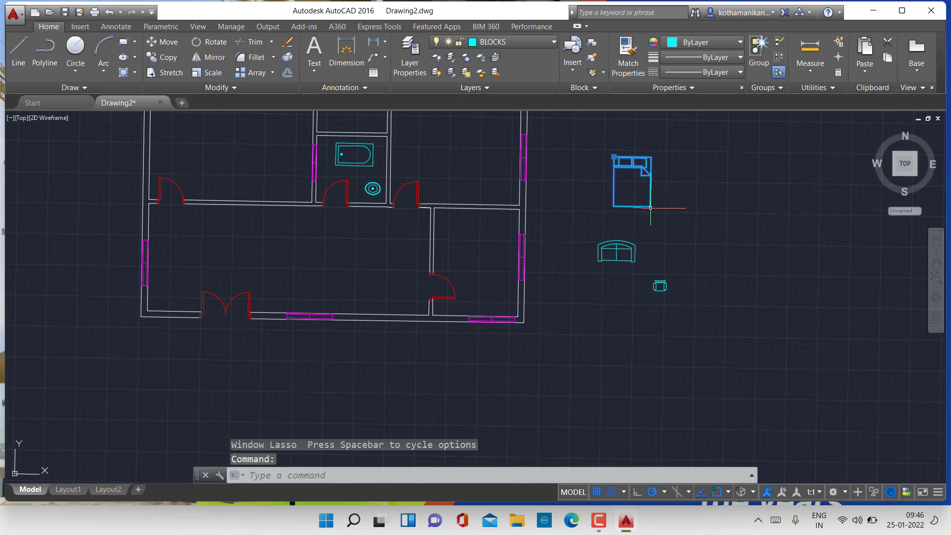
click(163, 42)
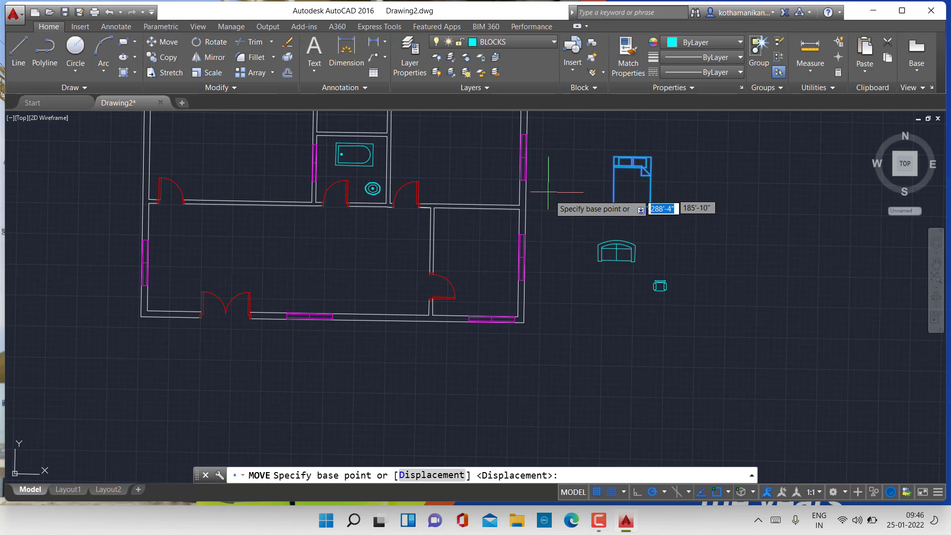
scroll(630, 228, up, 6)
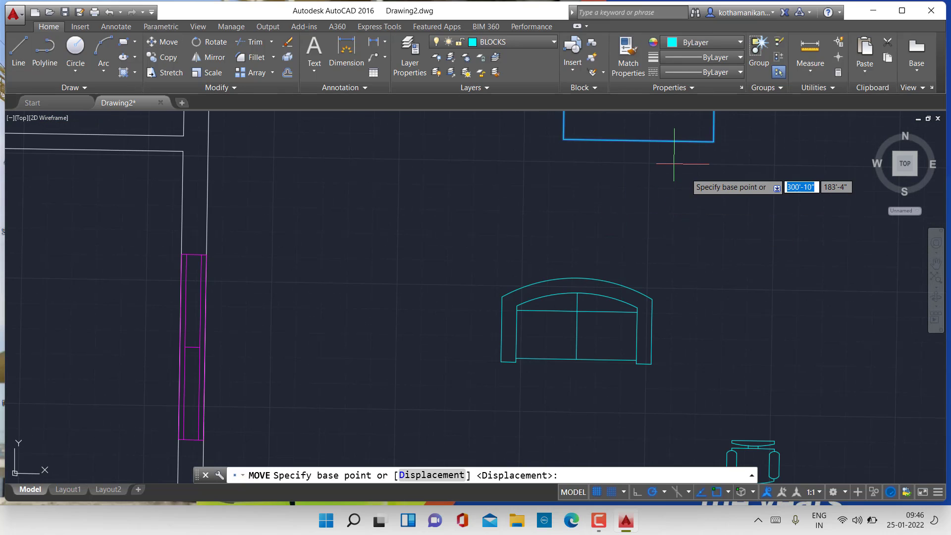
click(714, 141)
scroll(81, 337, down, 10)
middle_drag(114, 327, 394, 273)
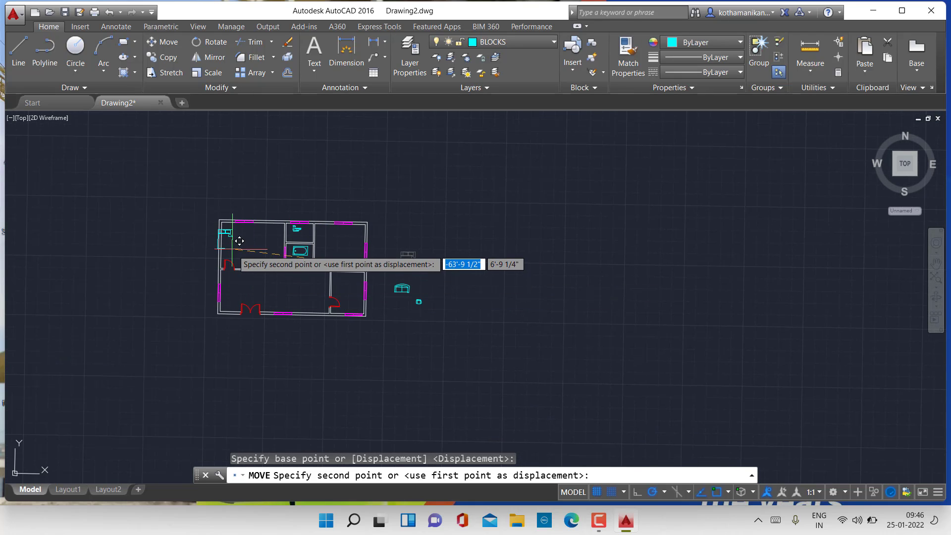
click(266, 248)
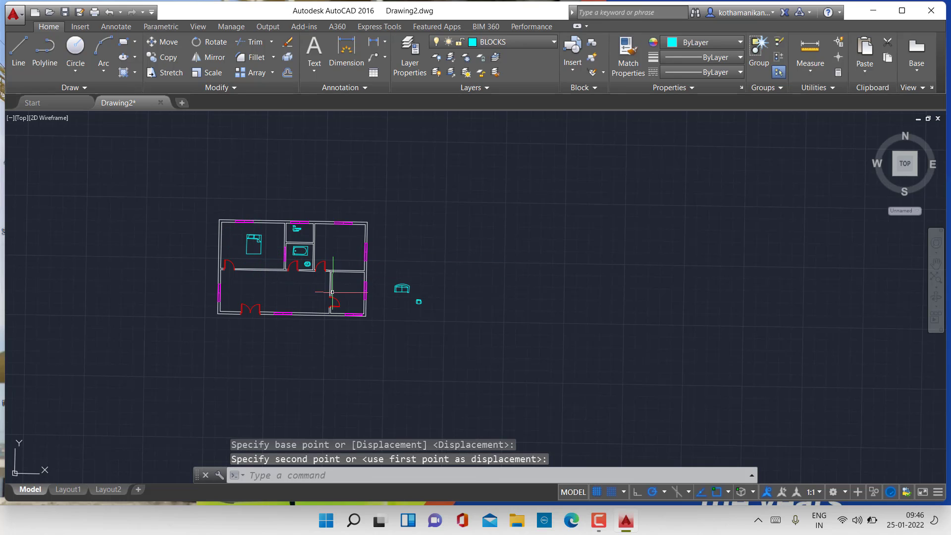
Move the two-seat sofa block from outside the plan into the large lower room, just above its south window.
scroll(398, 315, up, 4)
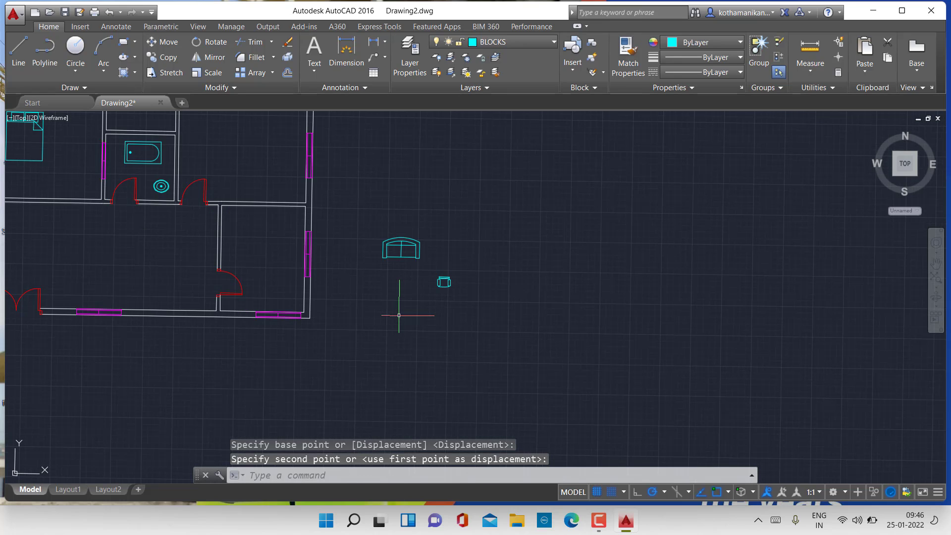
click(418, 257)
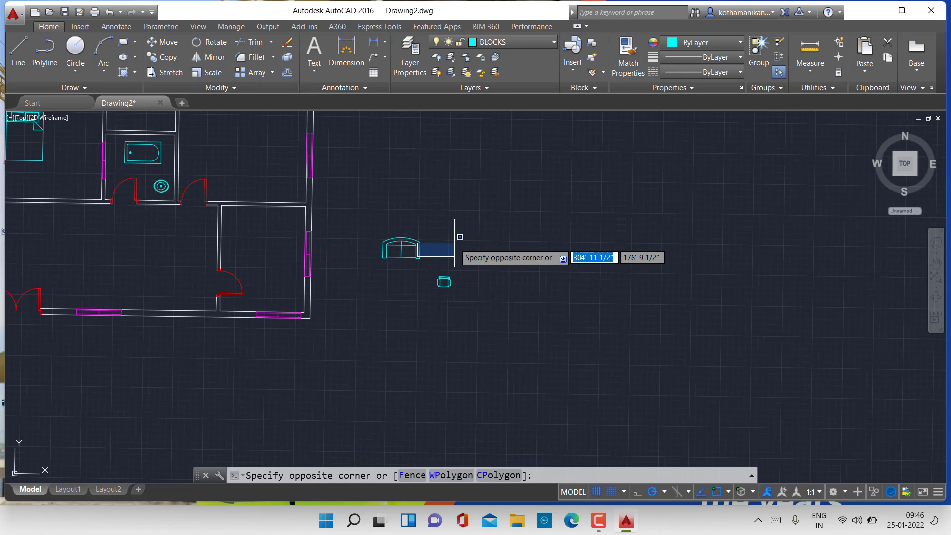
click(402, 238)
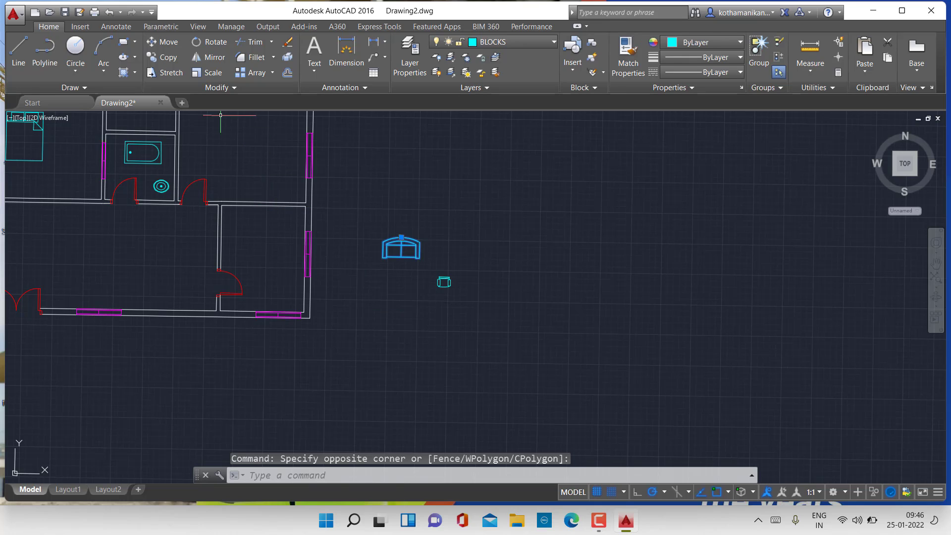
text(m)
key(Return)
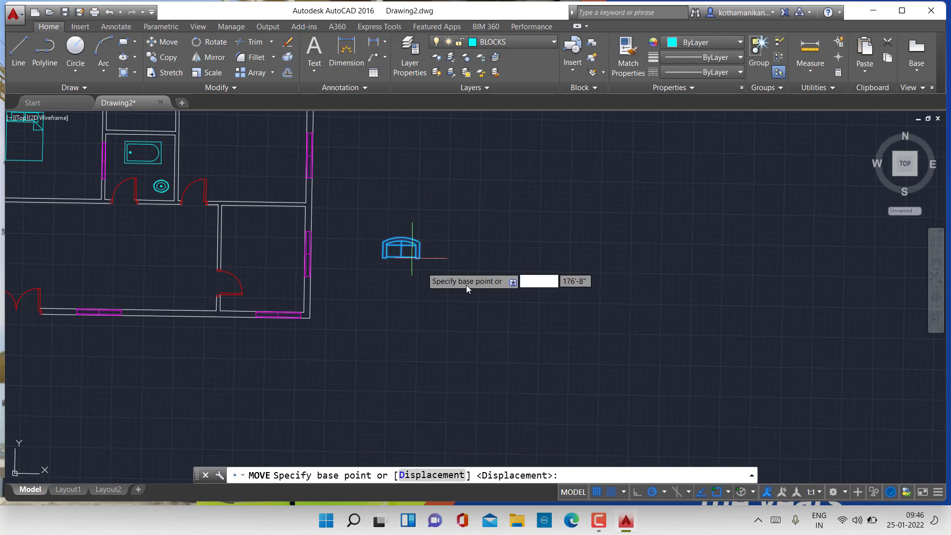
scroll(446, 278, up, 5)
click(307, 186)
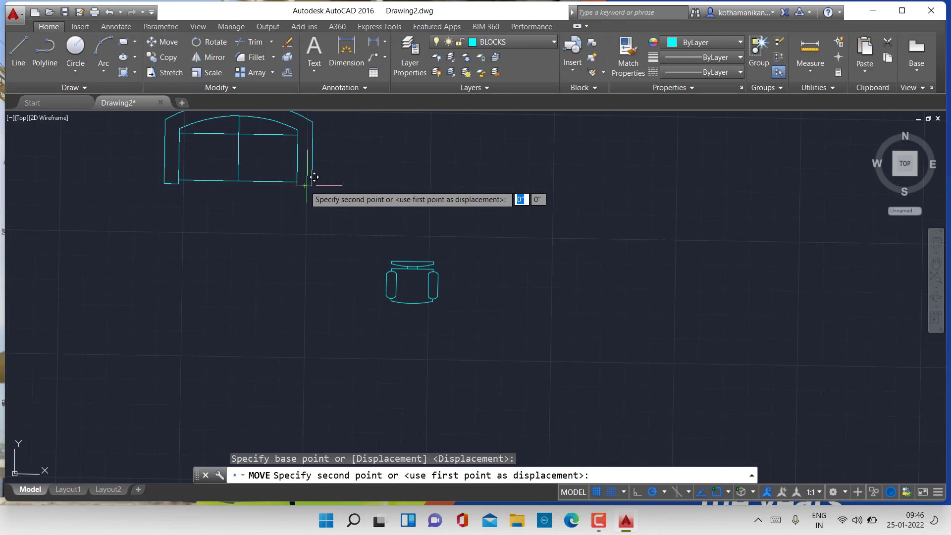
scroll(136, 297, down, 8)
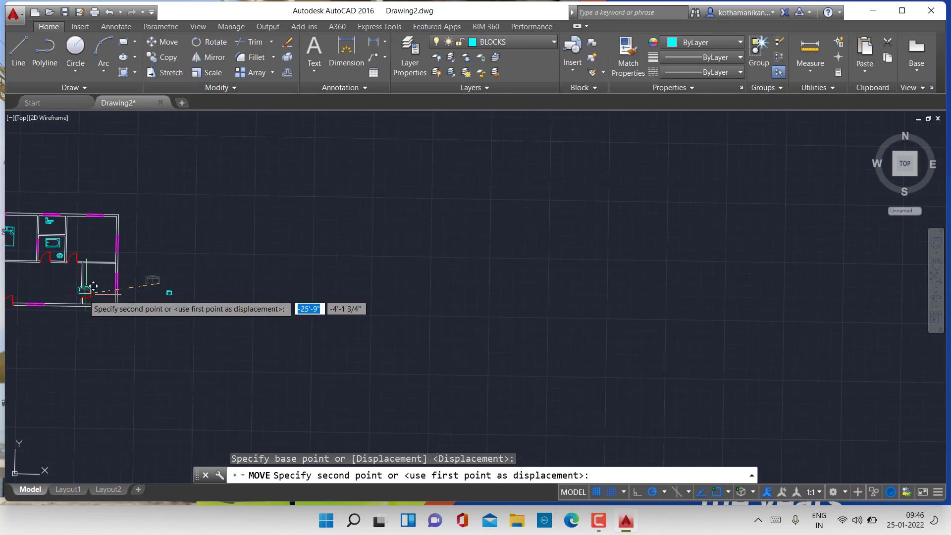
click(46, 296)
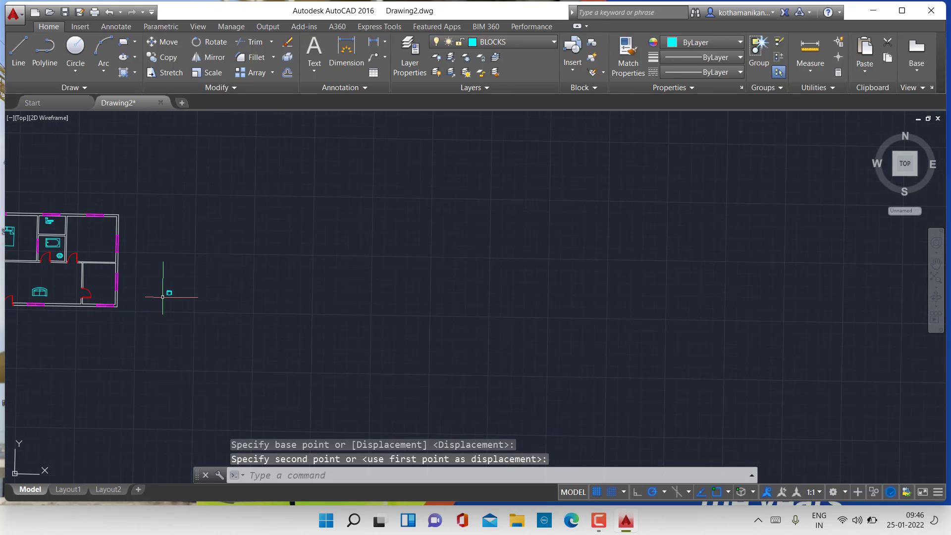
Move the desk chair block from outside the plan into the large lower room, just east of the sofa.
scroll(174, 298, up, 3)
click(148, 280)
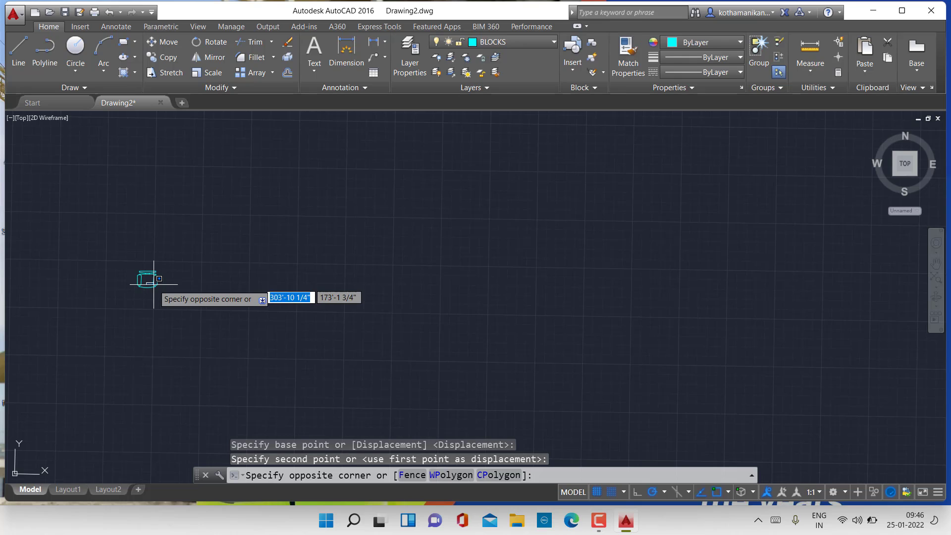
click(155, 284)
click(154, 281)
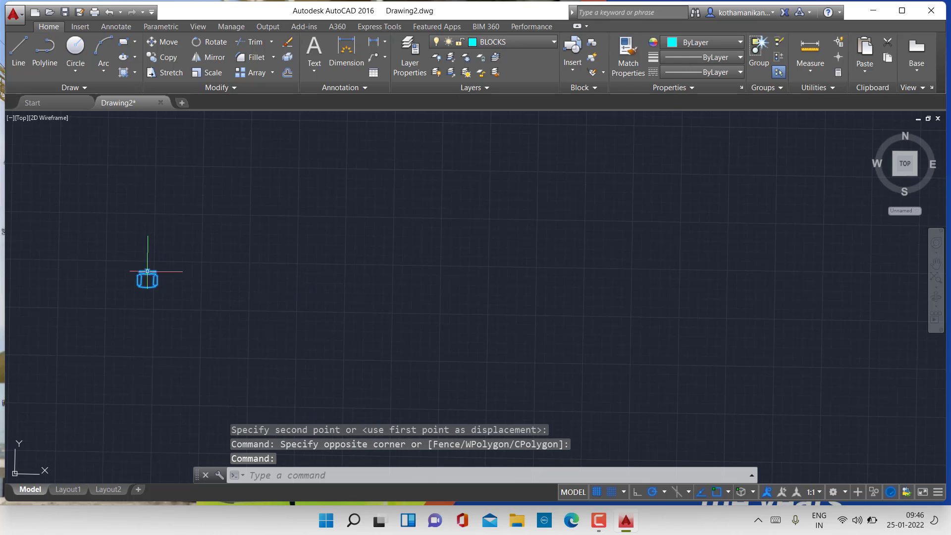
click(156, 43)
scroll(163, 228, down, 3)
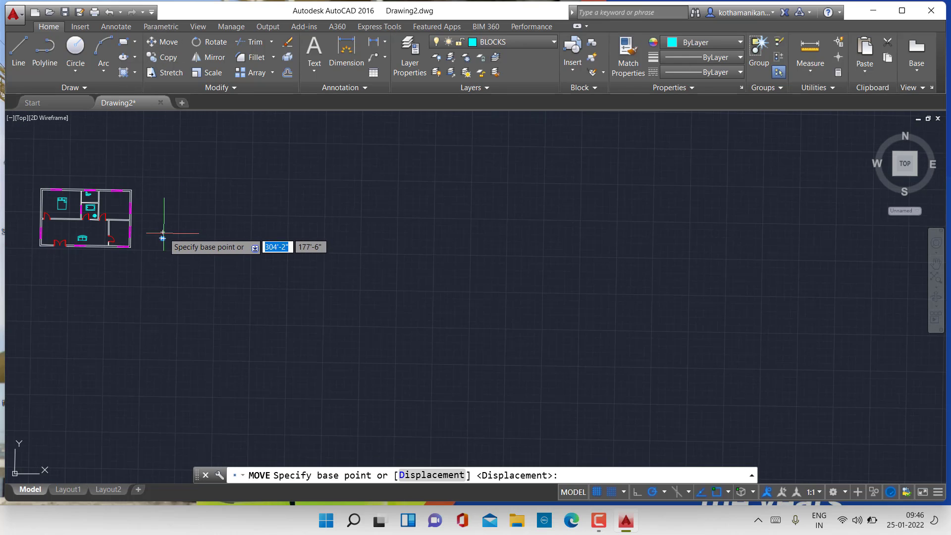
scroll(163, 236, down, 2)
scroll(163, 236, up, 5)
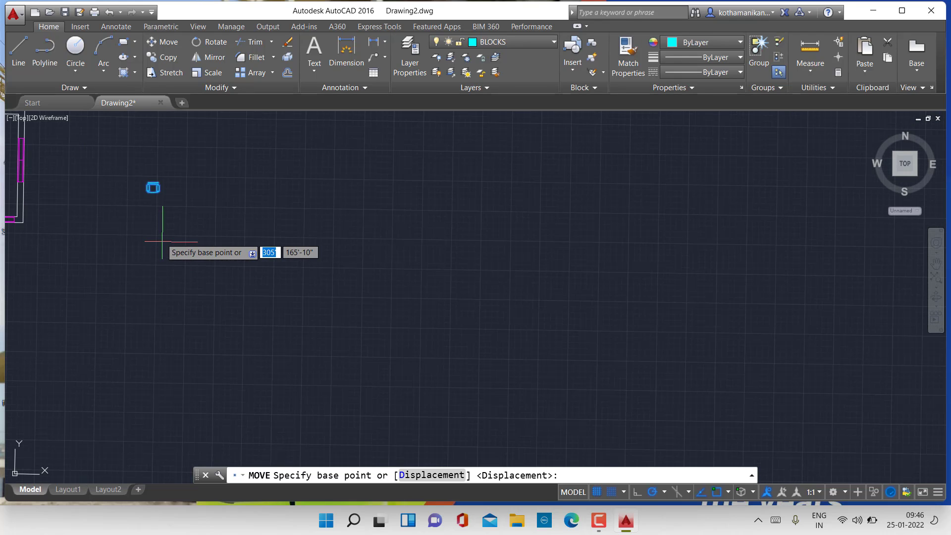
click(153, 188)
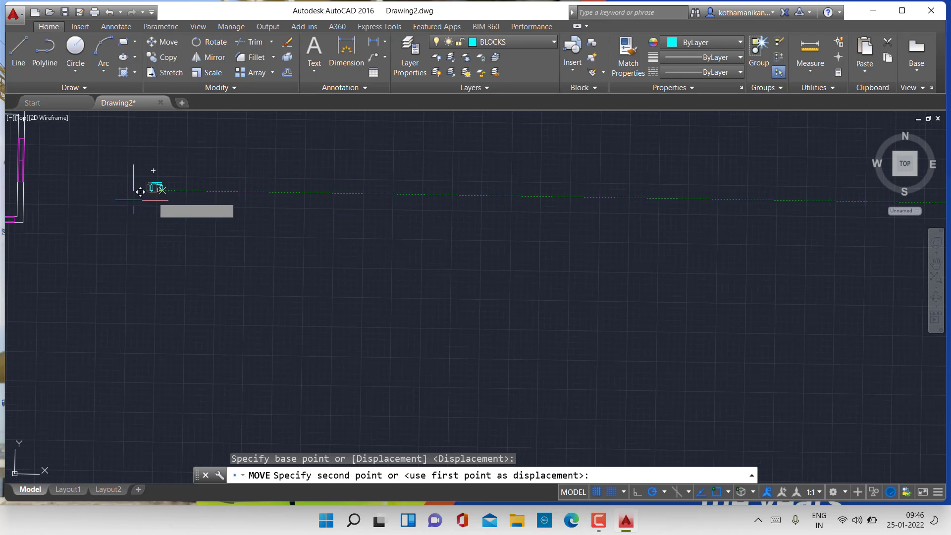
scroll(87, 205, down, 3)
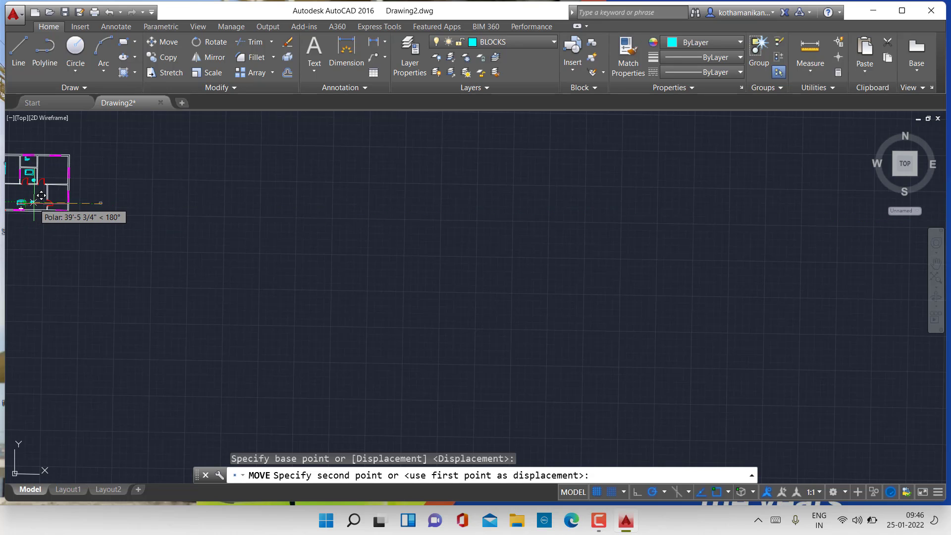
click(41, 195)
key(Escape)
key(Escape)
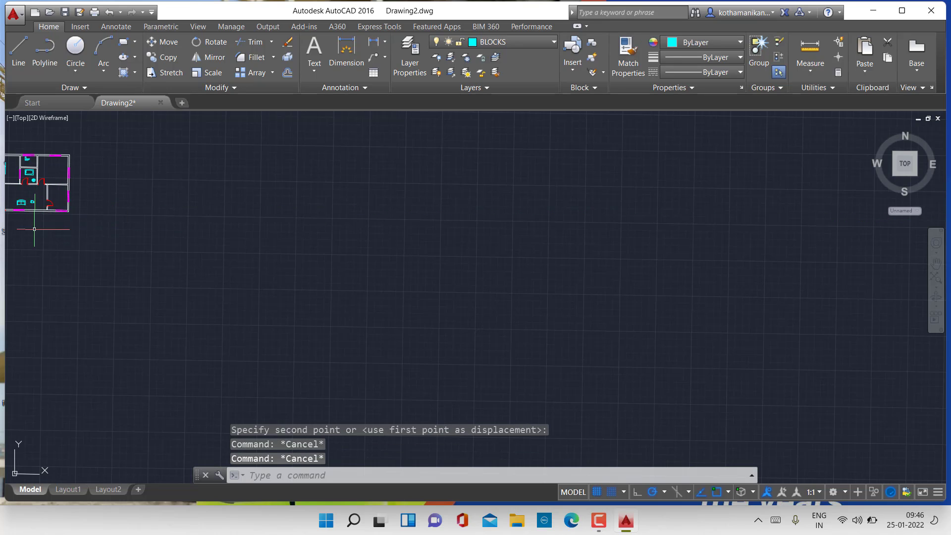
Rotate the two-seat sofa in the large lower room by 180° about the left inner corner of its seat.
scroll(47, 233, down, 4)
mouse_move(47, 236)
middle_down()
mouse_move(449, 283)
mouse_move(521, 391)
middle_up()
scroll(465, 283, up, 8)
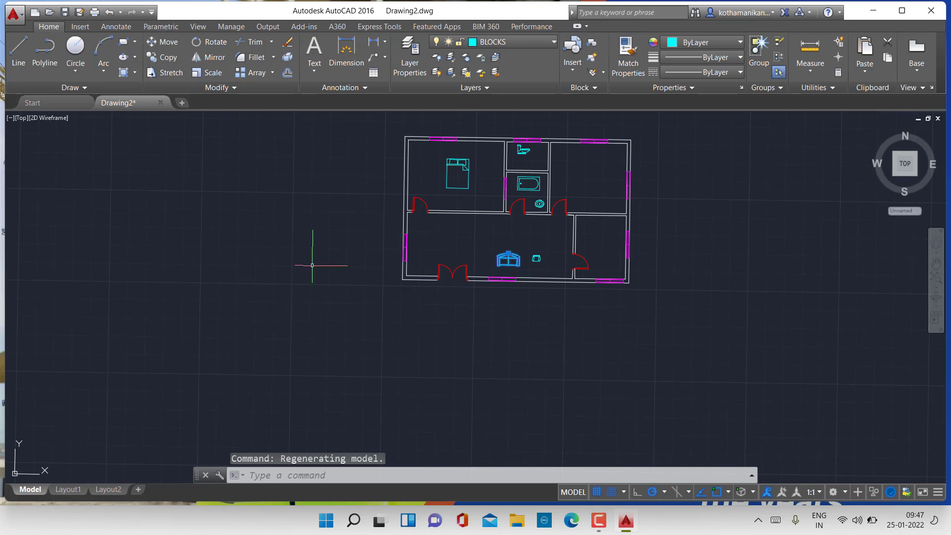
click(200, 44)
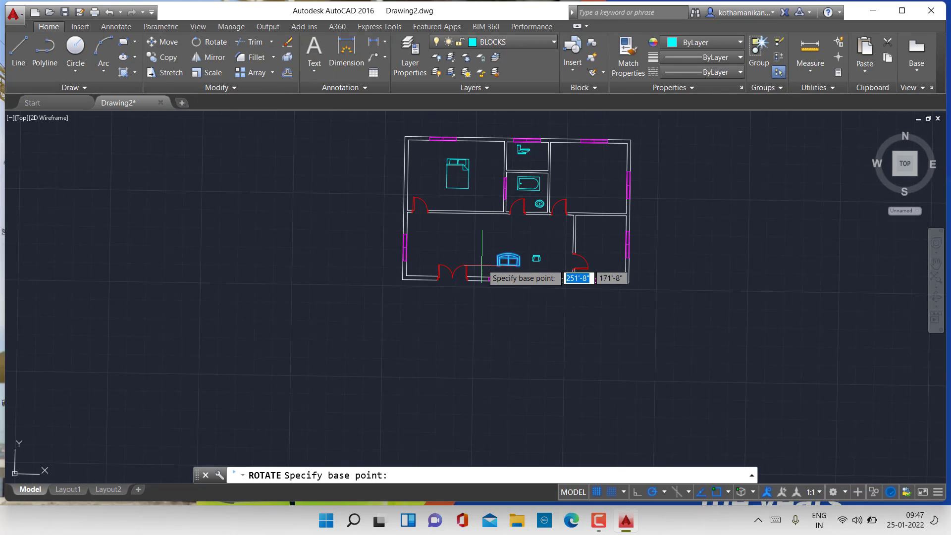
scroll(500, 258, up, 8)
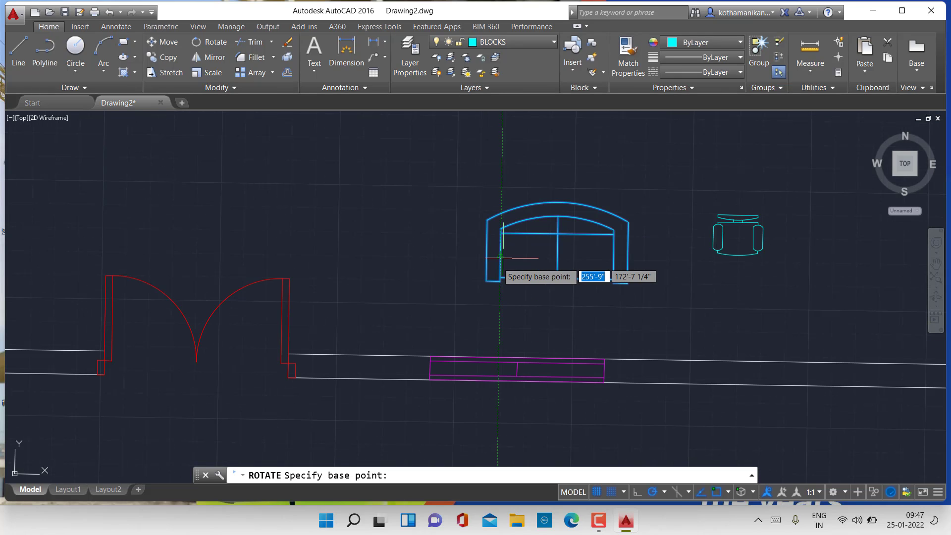
click(501, 234)
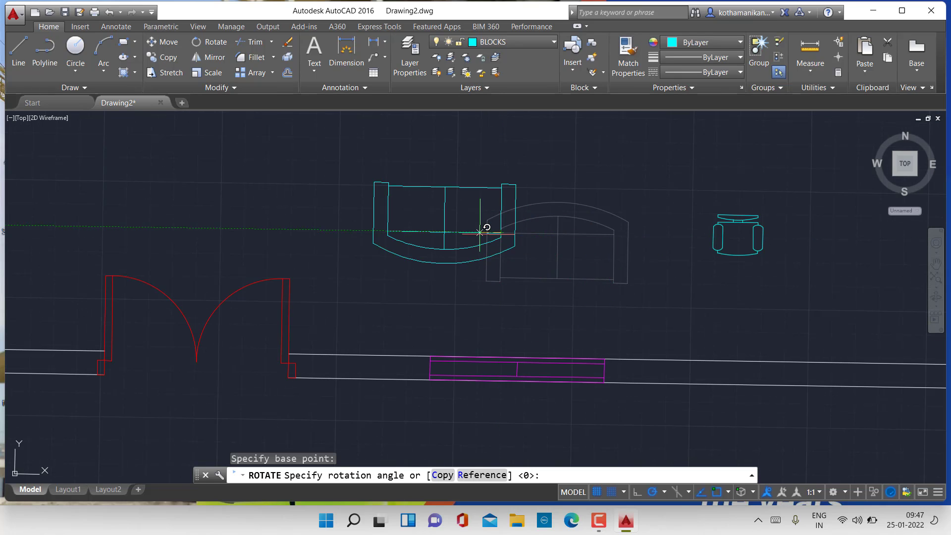
click(480, 231)
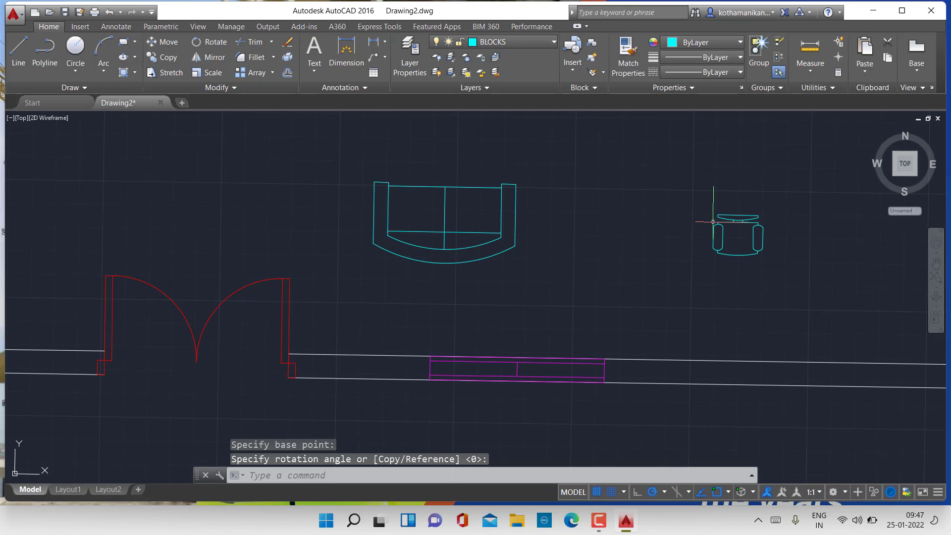
Rotate the desk chair in the large lower room by 180° about a point near its lower-left corner.
click(721, 216)
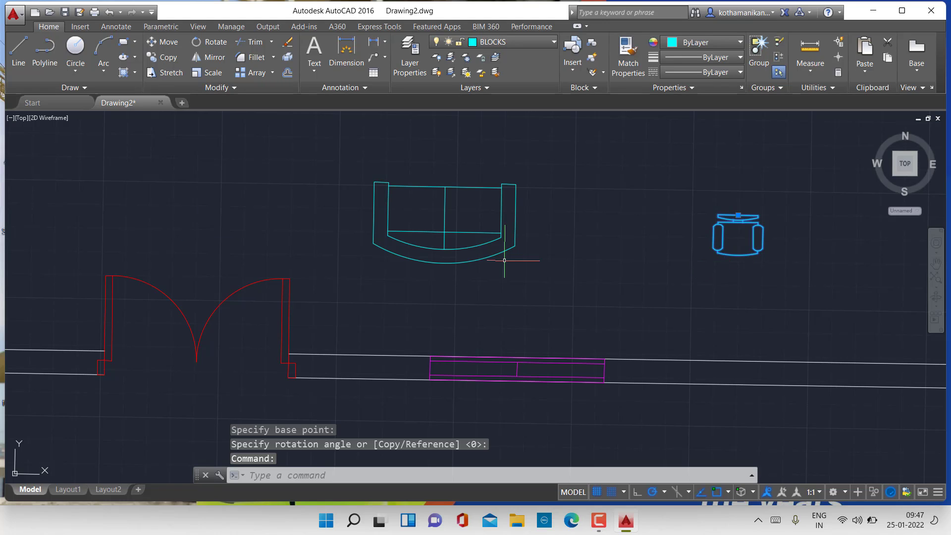
click(206, 42)
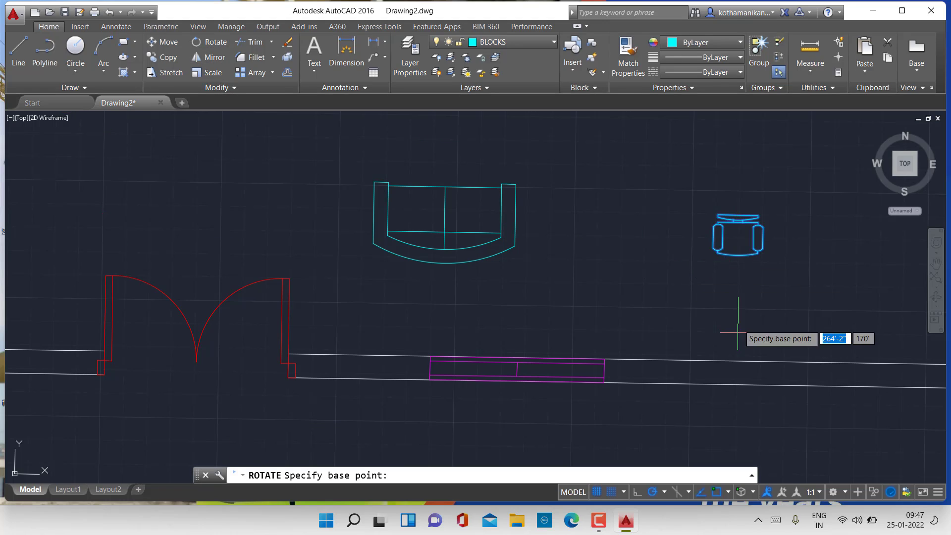
click(719, 259)
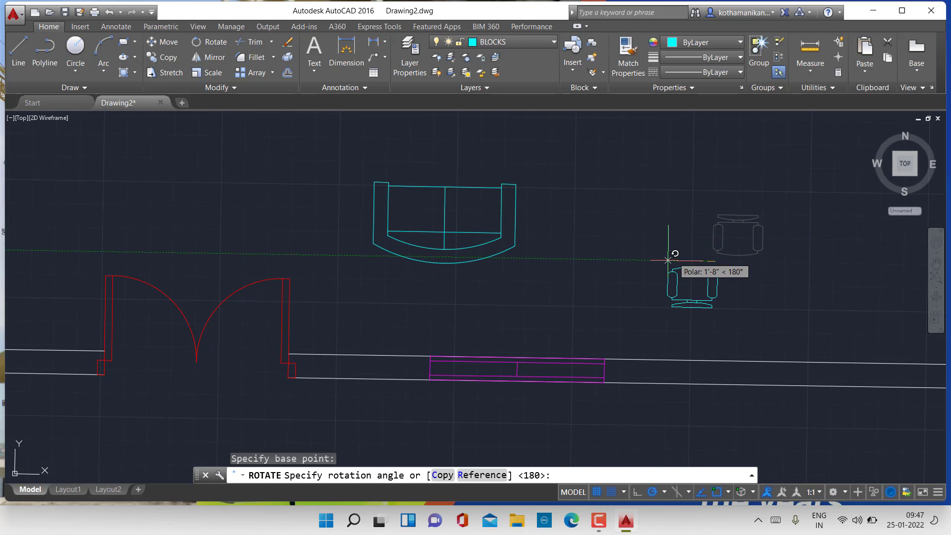
key(Return)
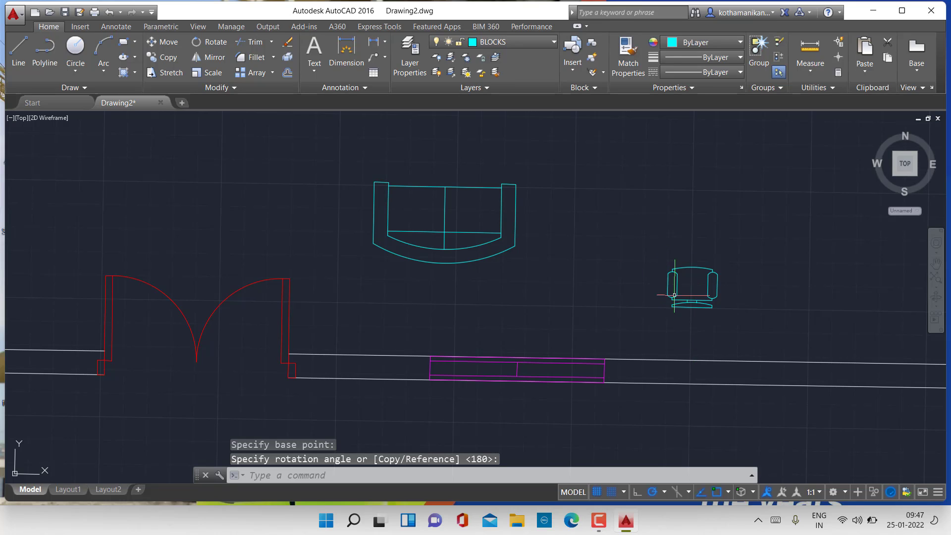
Move the two-seat sofa in the large lower room south and slightly west, close to the south wall beside the double door.
click(387, 184)
text(m)
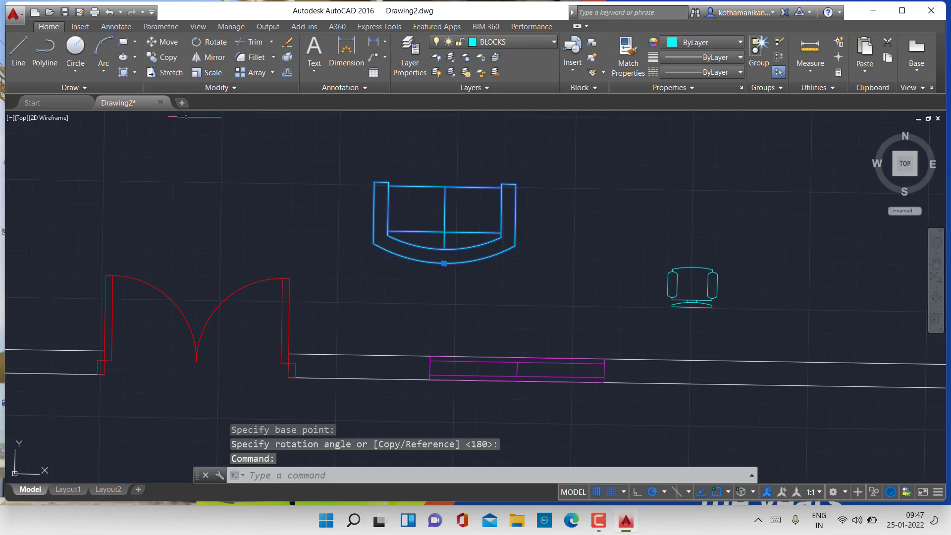
click(174, 47)
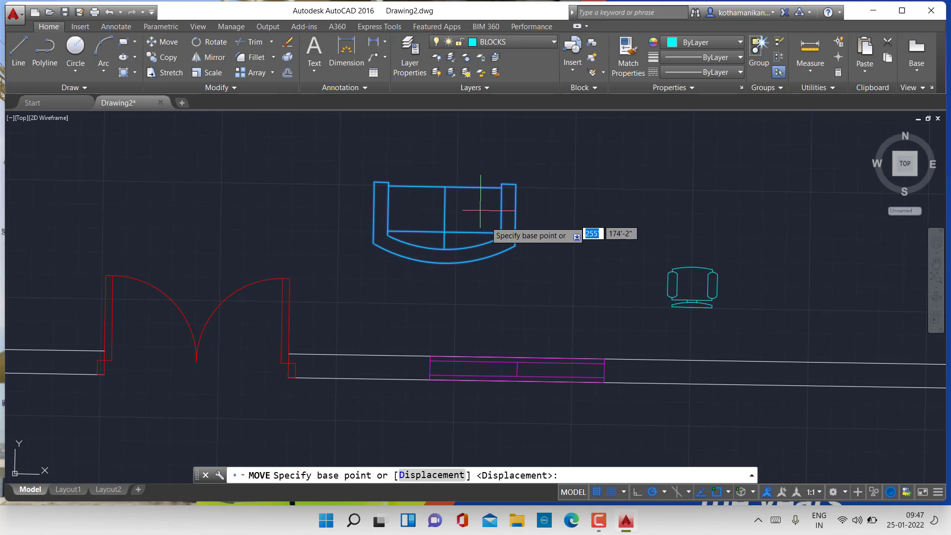
scroll(488, 237, up, 4)
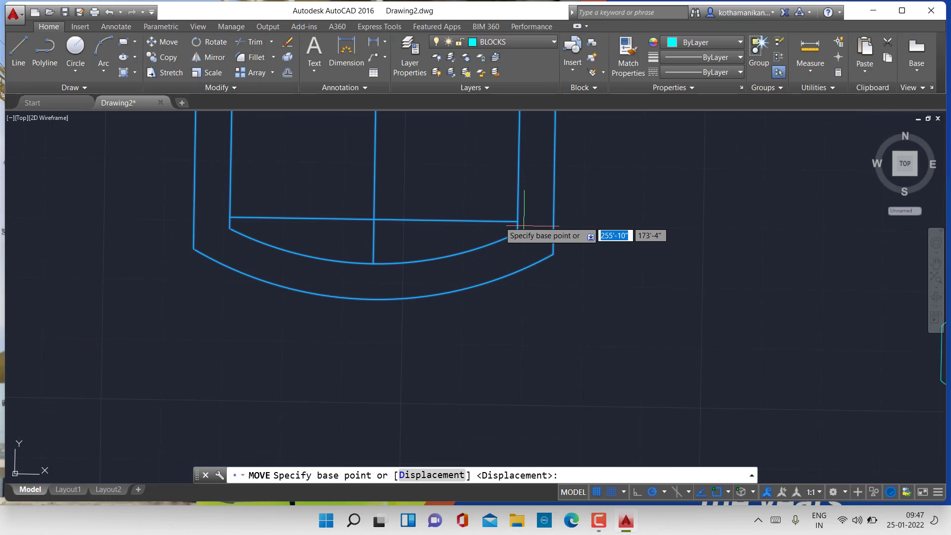
click(518, 221)
scroll(525, 277, down, 5)
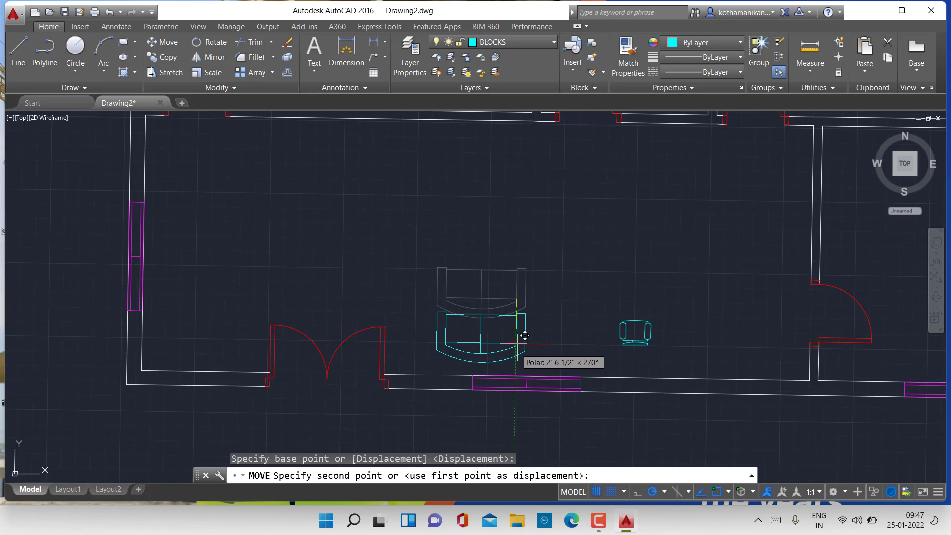
click(501, 338)
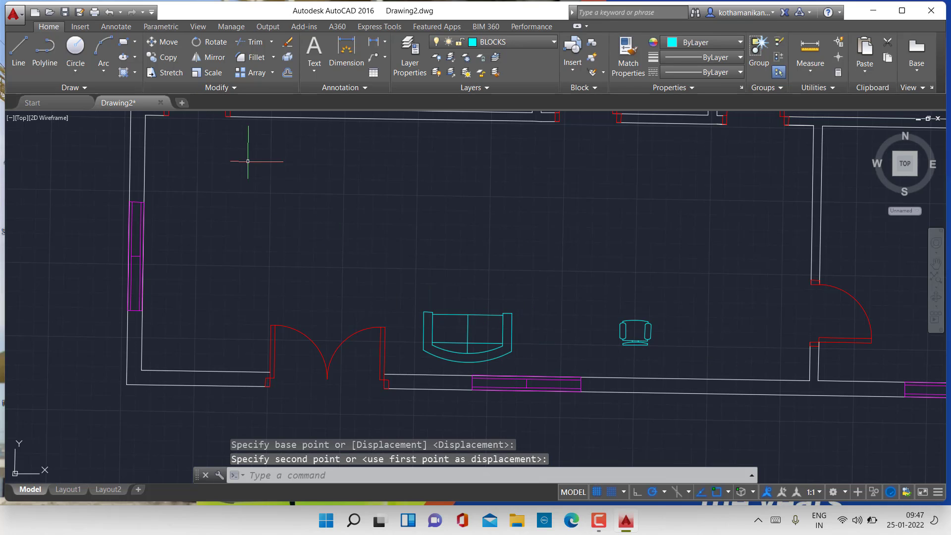
Copy the two-seat sofa directly east, placing the duplicate between the original sofa and the desk chair.
click(441, 312)
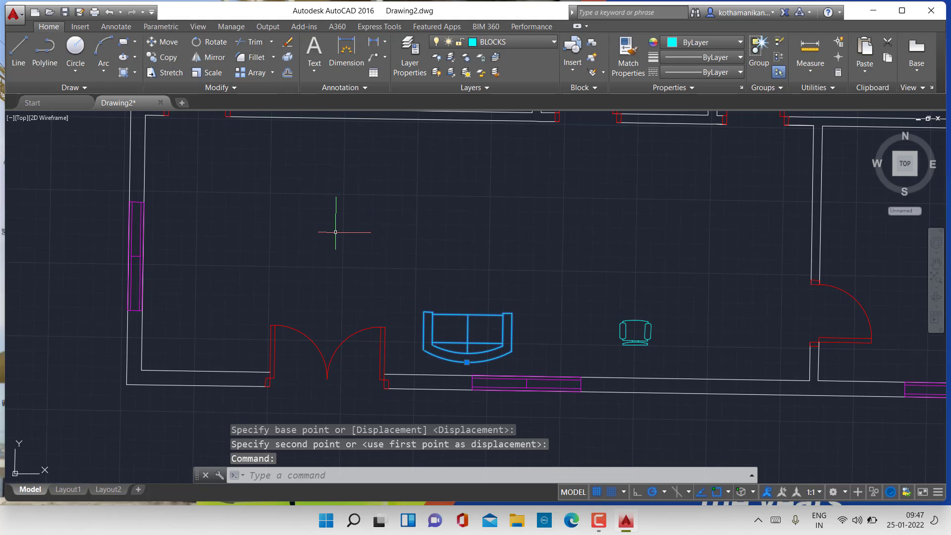
click(163, 57)
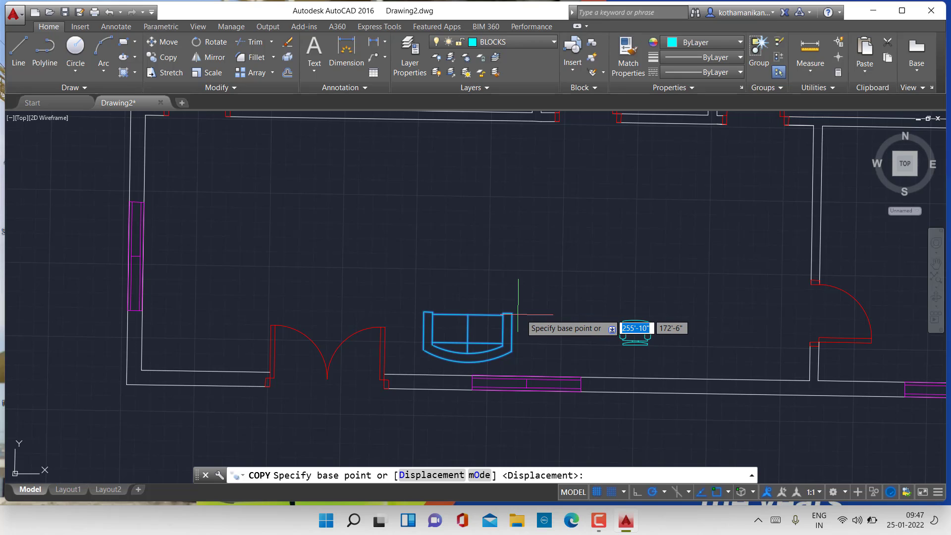
scroll(518, 314, up, 4)
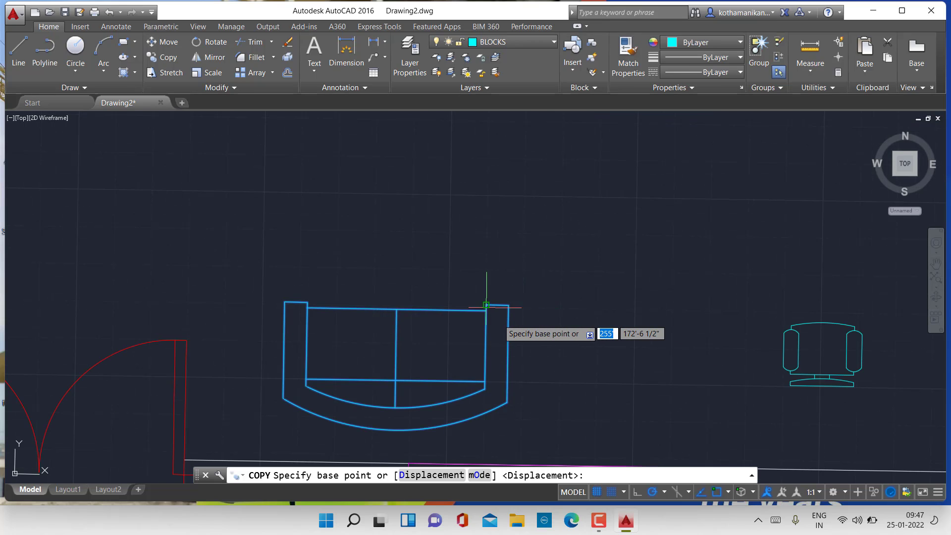
click(504, 313)
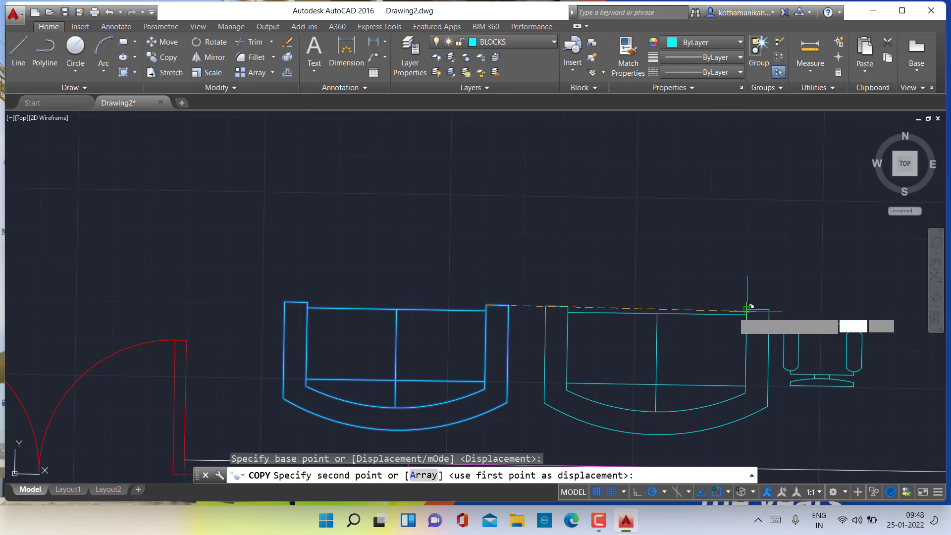
click(747, 308)
scroll(602, 282, down, 4)
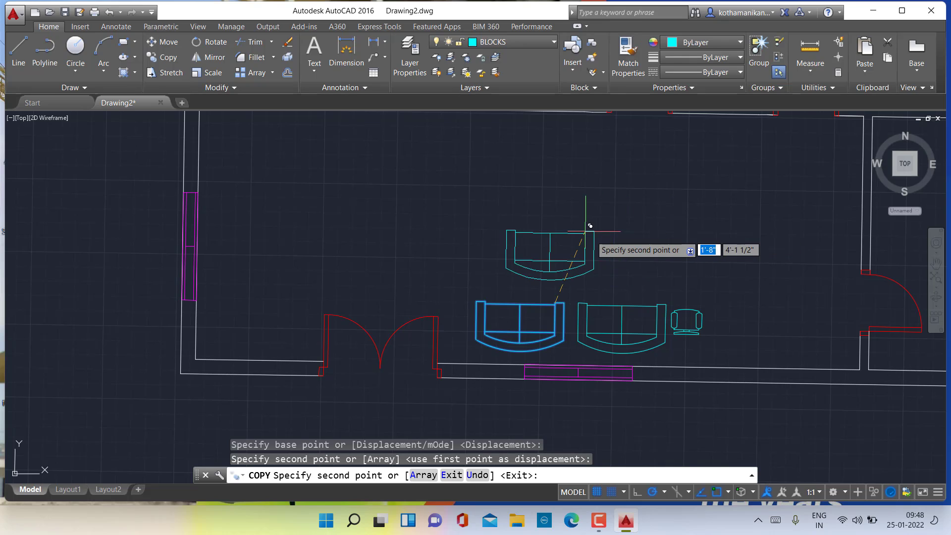
key(Escape)
key(Escape)
key(Escape)
Copy the desk chair about 2'-6" east at 0° in the large lower room.
scroll(681, 338, down, 2)
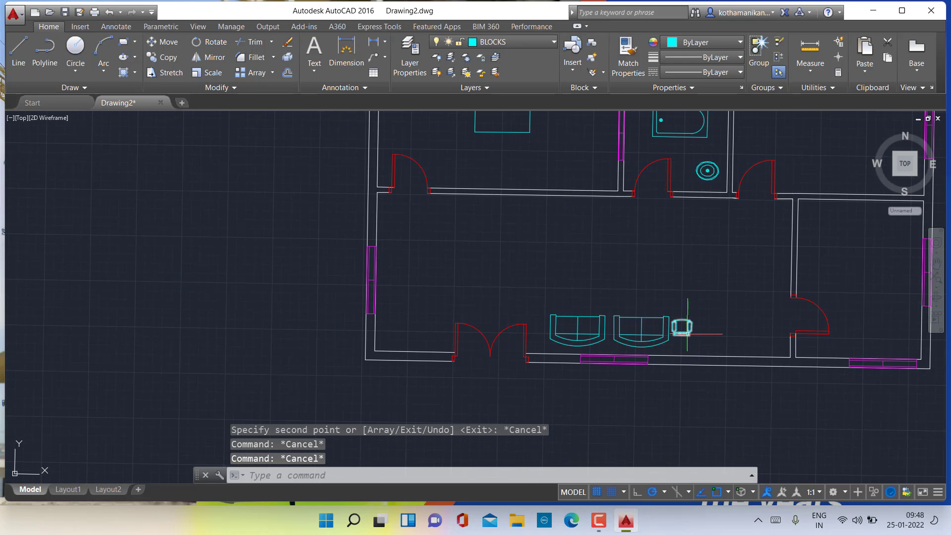
scroll(685, 327, up, 5)
scroll(685, 327, up, 2)
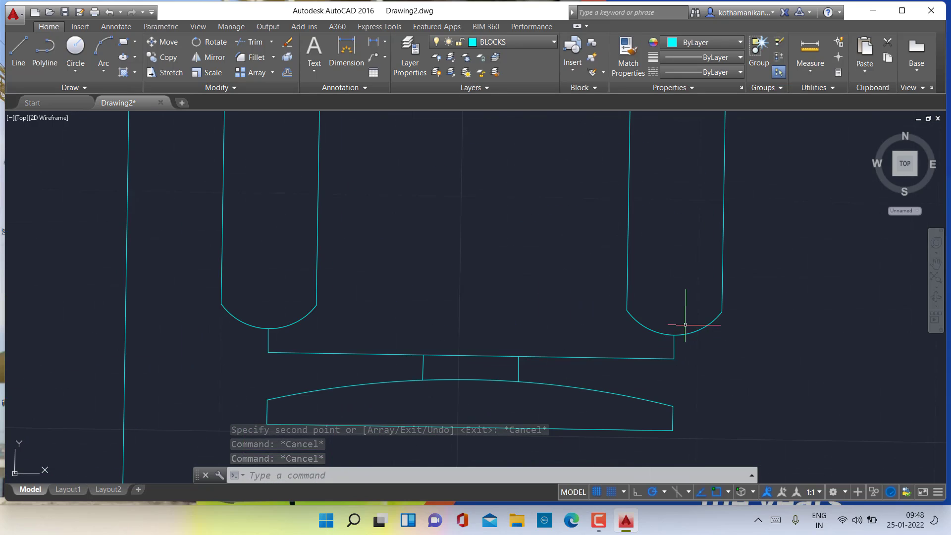
click(675, 357)
scroll(675, 357, down, 7)
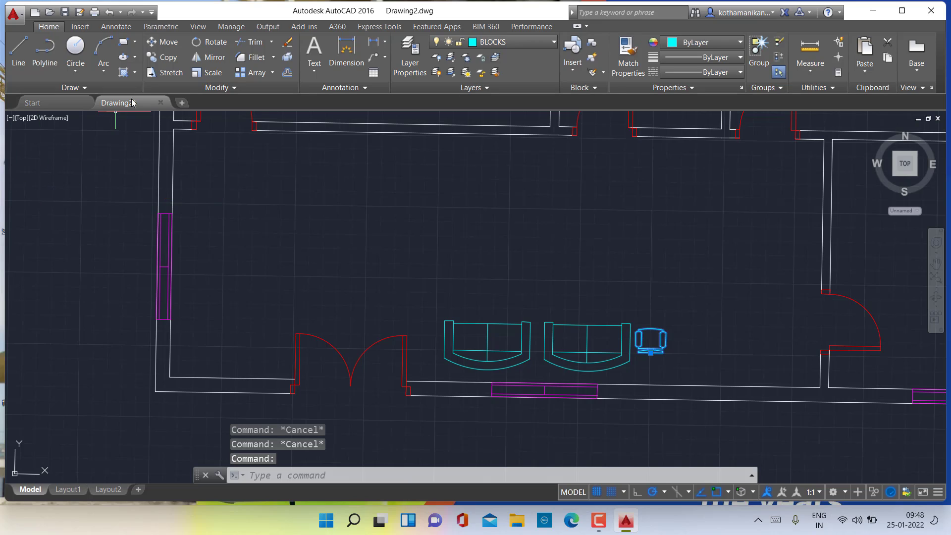
click(163, 57)
scroll(674, 320, up, 5)
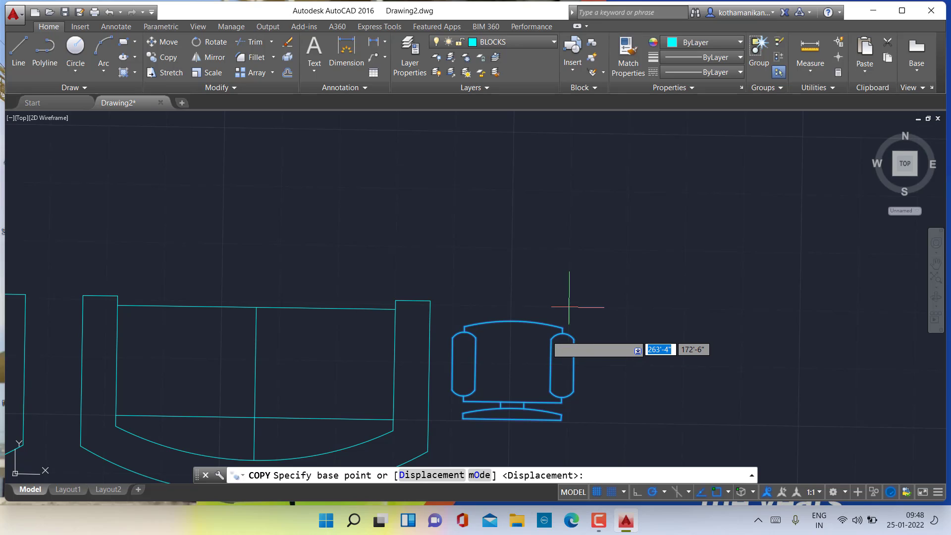
click(569, 366)
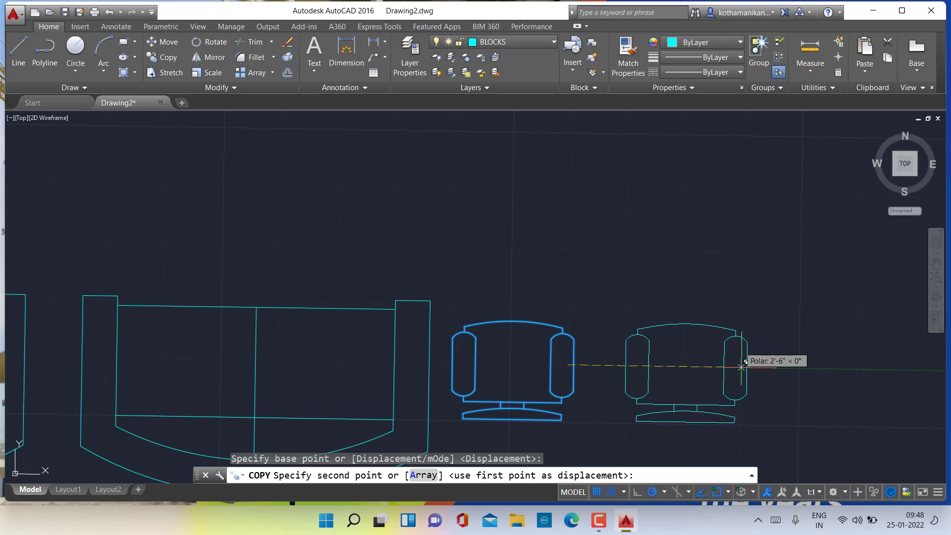
click(742, 367)
key(Escape)
scroll(626, 343, down, 6)
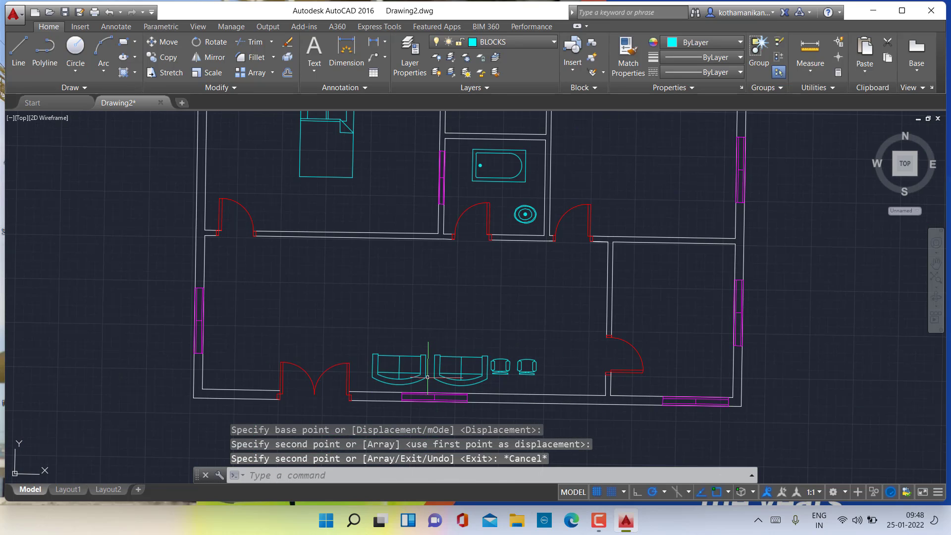
scroll(429, 374, down, 2)
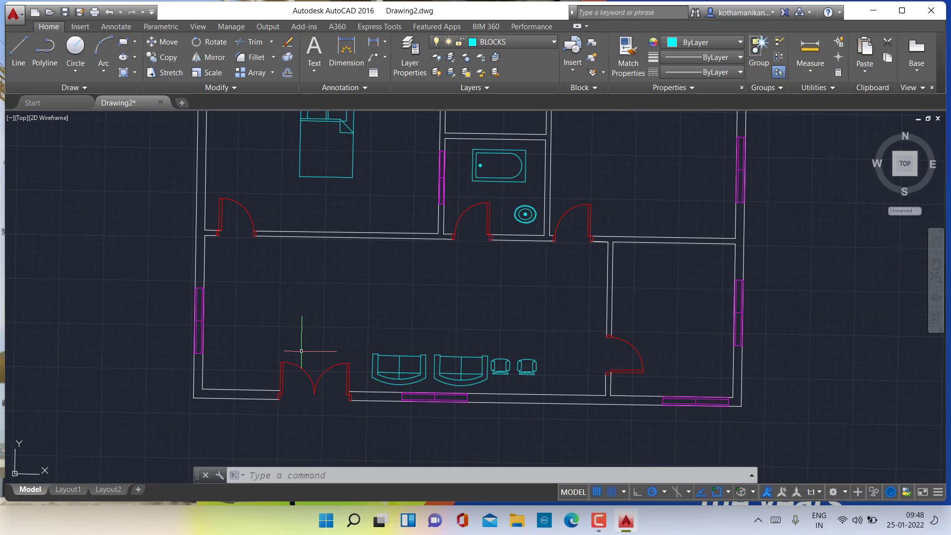
Reopen DesignCenter and examine the blocks available in House Designer.dwg.
key(ctrl+2)
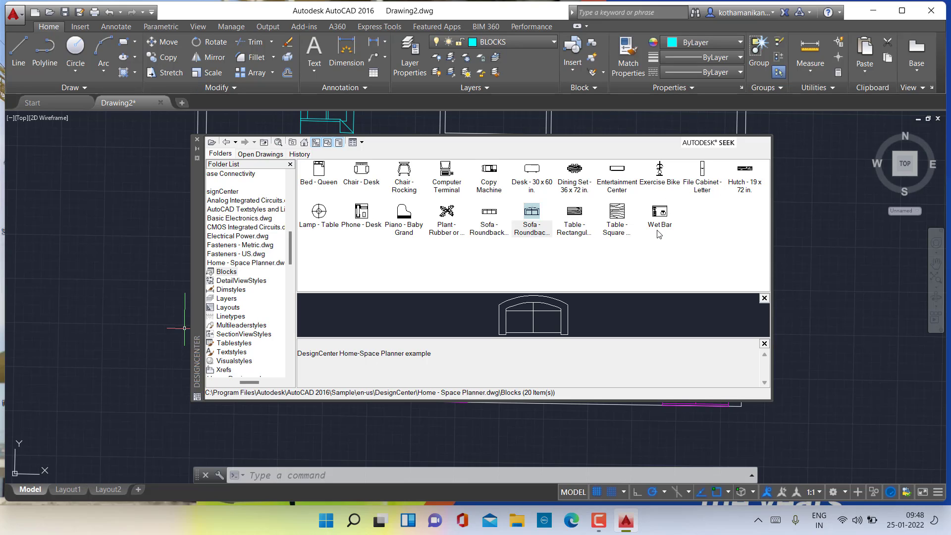
scroll(290, 271, up, 1)
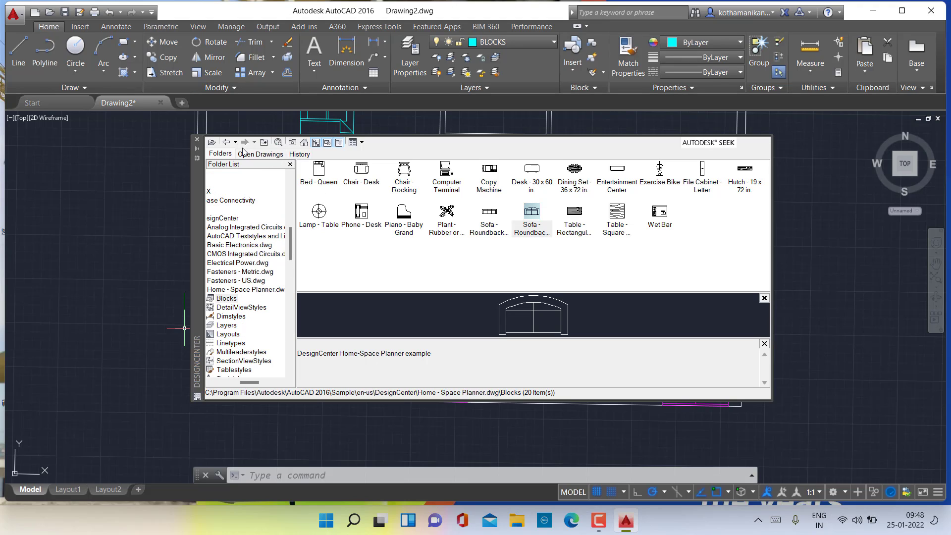
click(227, 144)
click(227, 144)
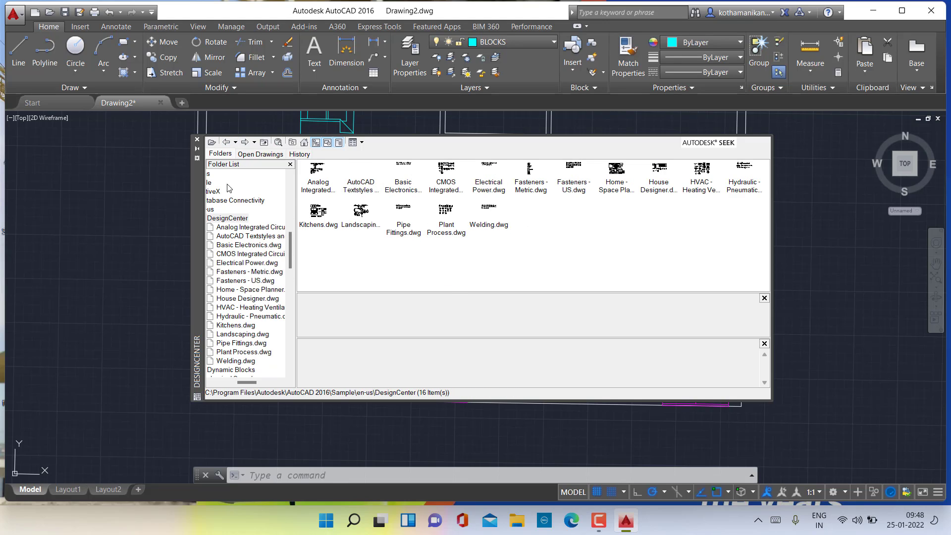
click(227, 143)
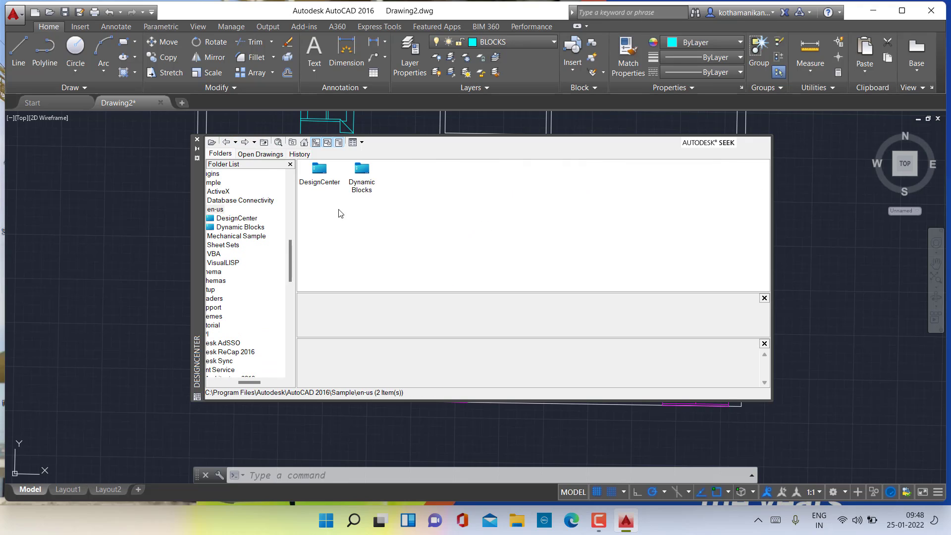
double_click(319, 173)
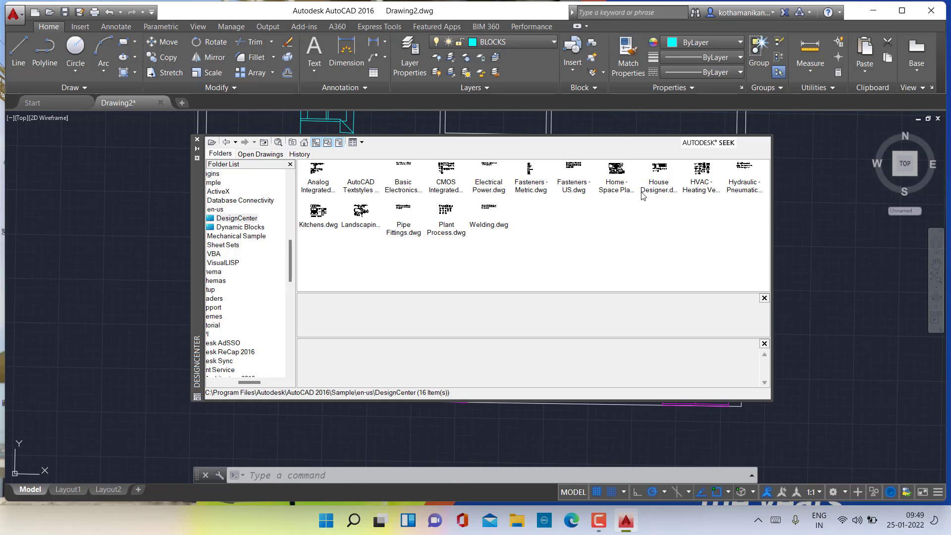
double_click(659, 171)
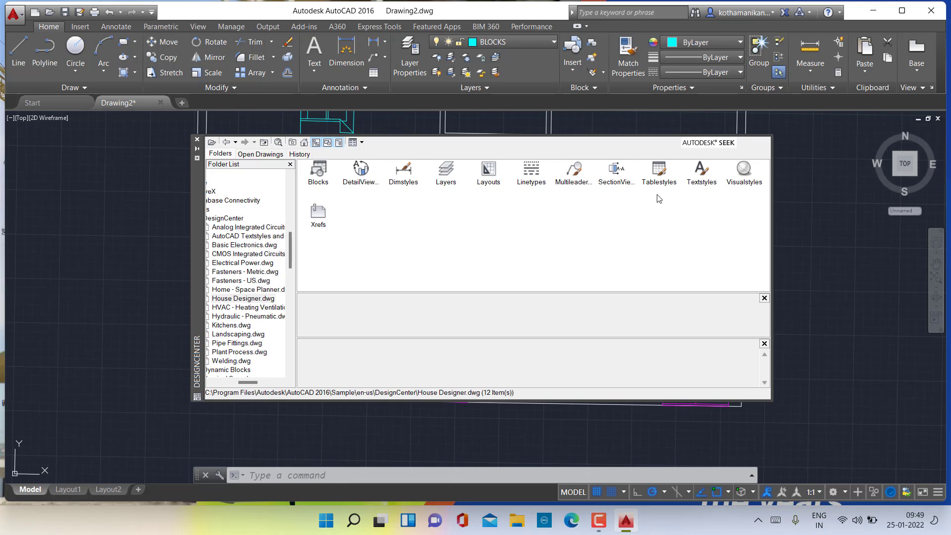
double_click(323, 184)
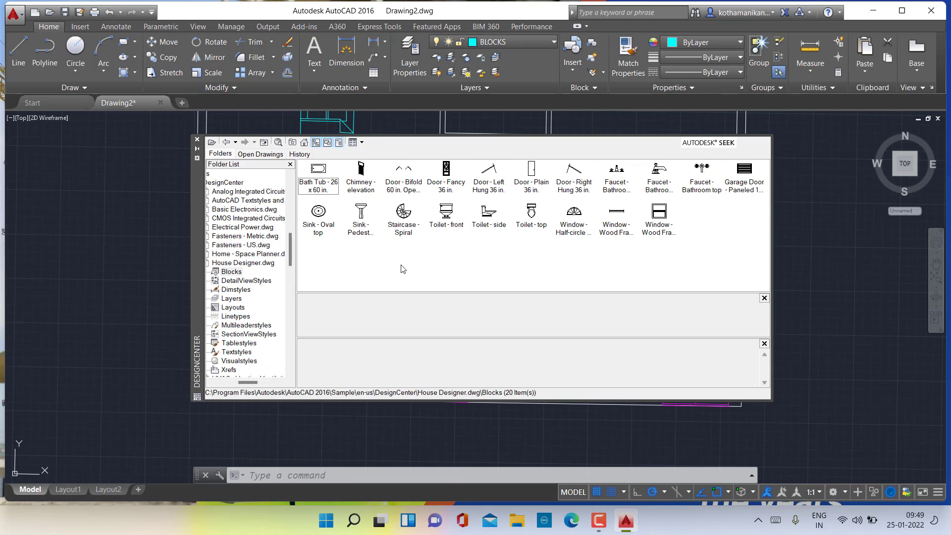
Return to the DesignCenter sample drawings and display the blocks of Home - Space Planner.dwg.
click(243, 262)
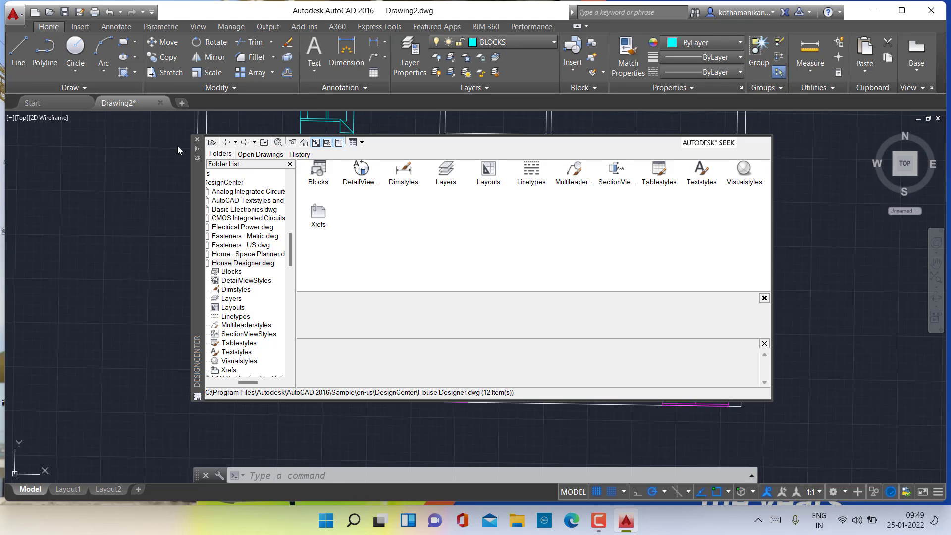
click(226, 142)
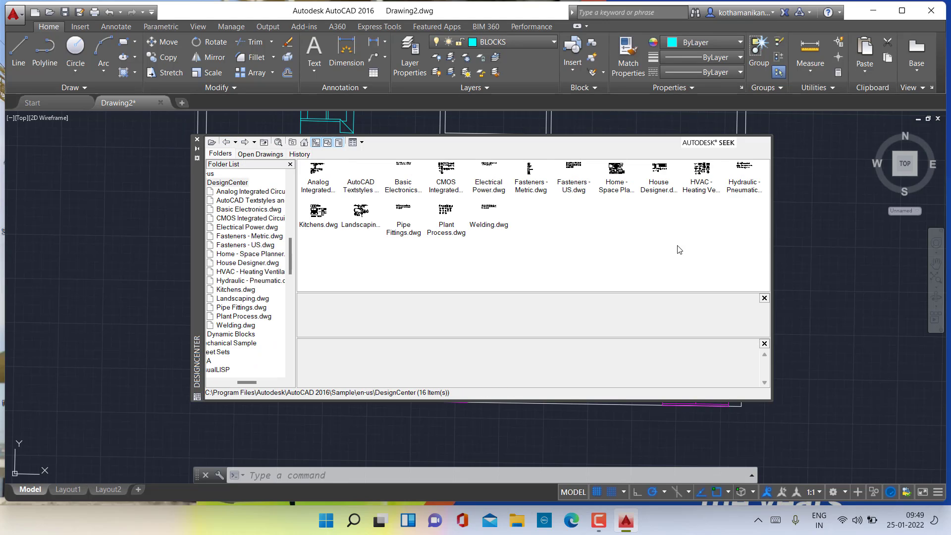
double_click(613, 192)
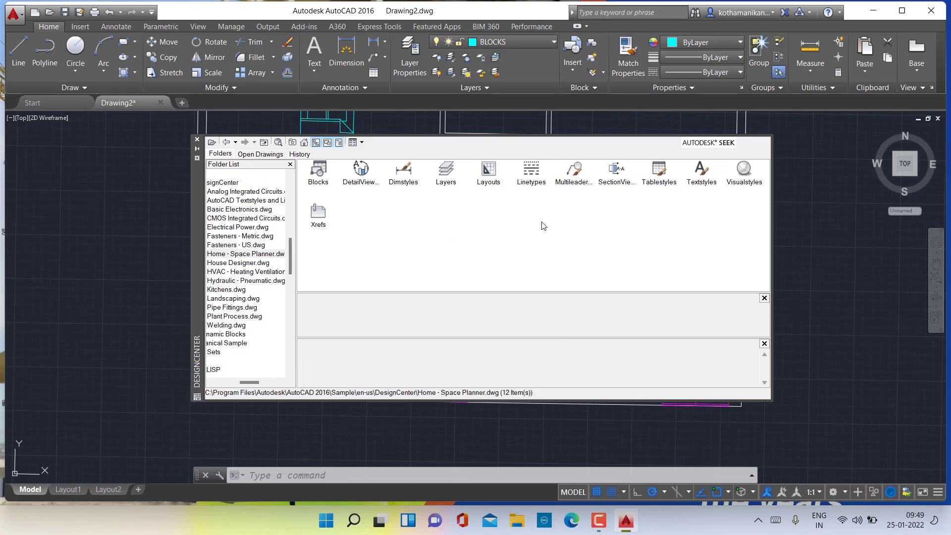
double_click(320, 176)
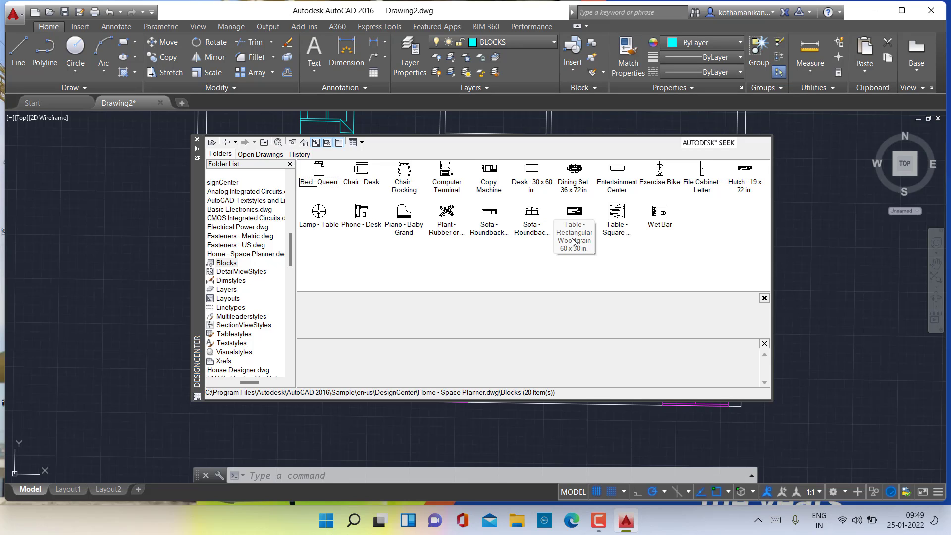
Insert the Table - Rectangular Woodgrain 60 x 30 in. and square table blocks outside the plan's east wall, and close DesignCenter.
click(573, 219)
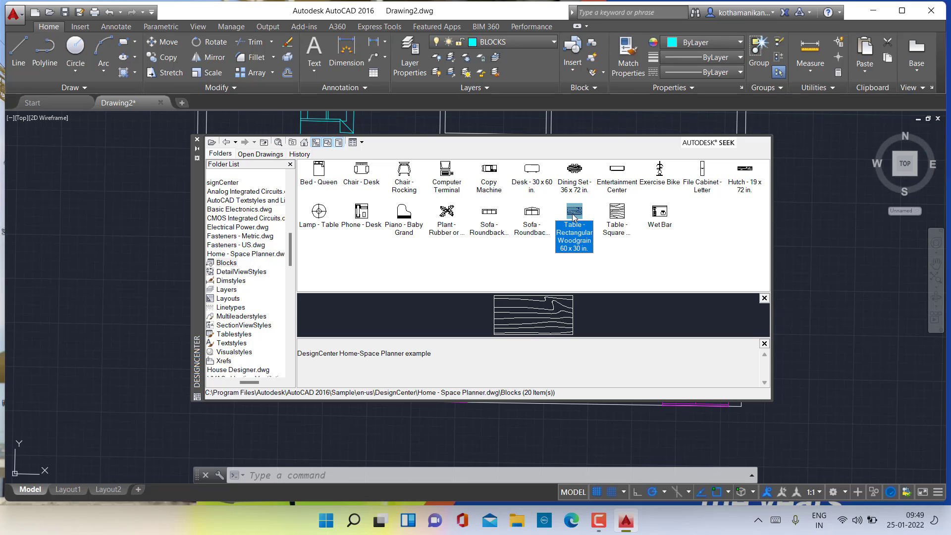
drag(825, 244, 796, 256)
mouse_move(614, 221)
mouse_down()
mouse_move(647, 274)
mouse_move(832, 319)
mouse_up()
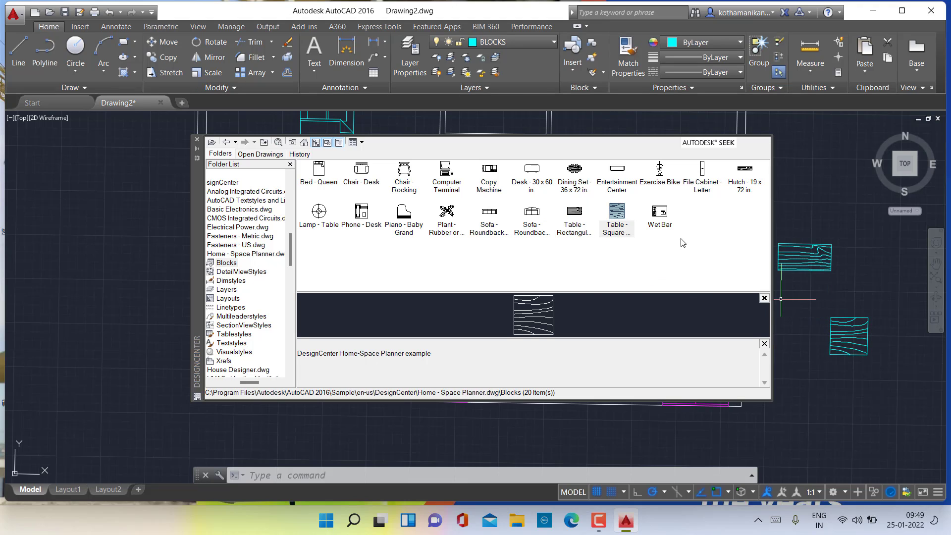
click(745, 170)
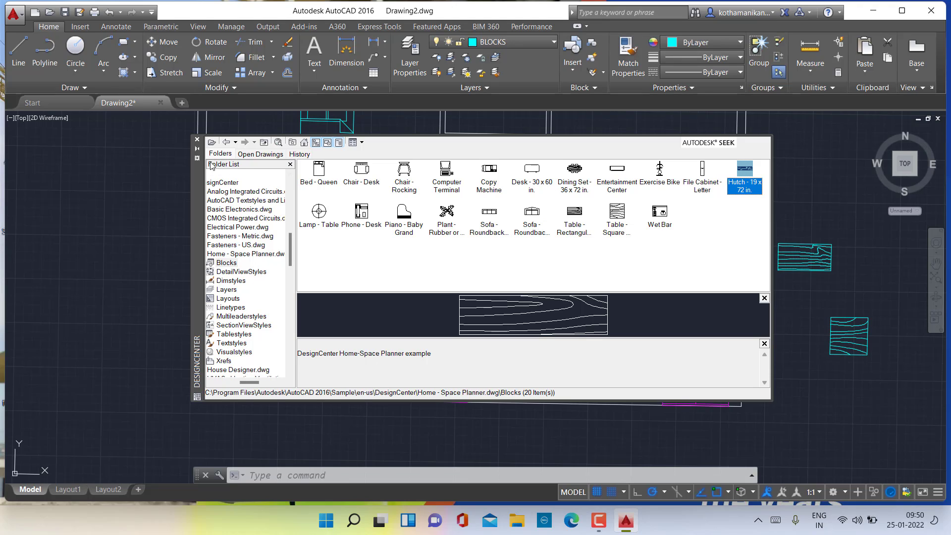
click(197, 141)
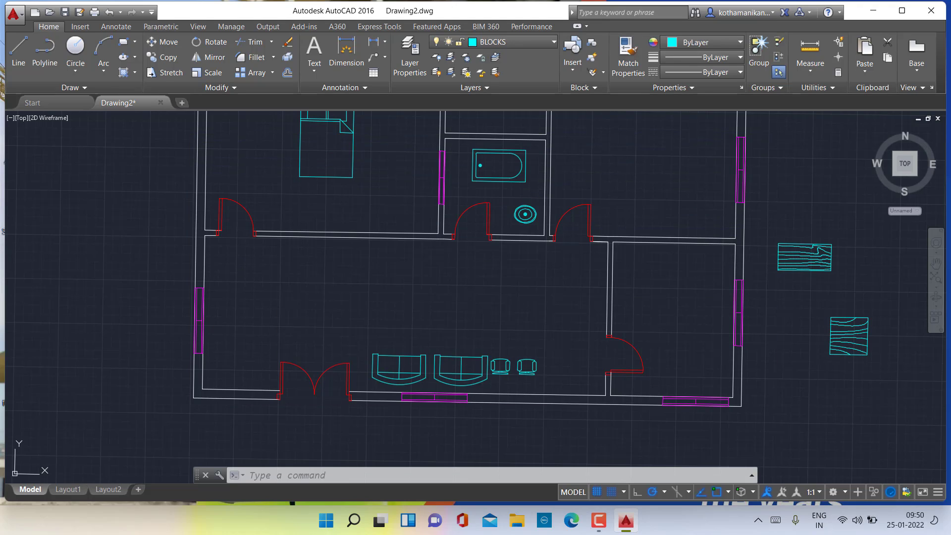
Move the square table block about 42'-7" at 180° into the large lower room, just above the west sofa.
scroll(702, 317, down, 4)
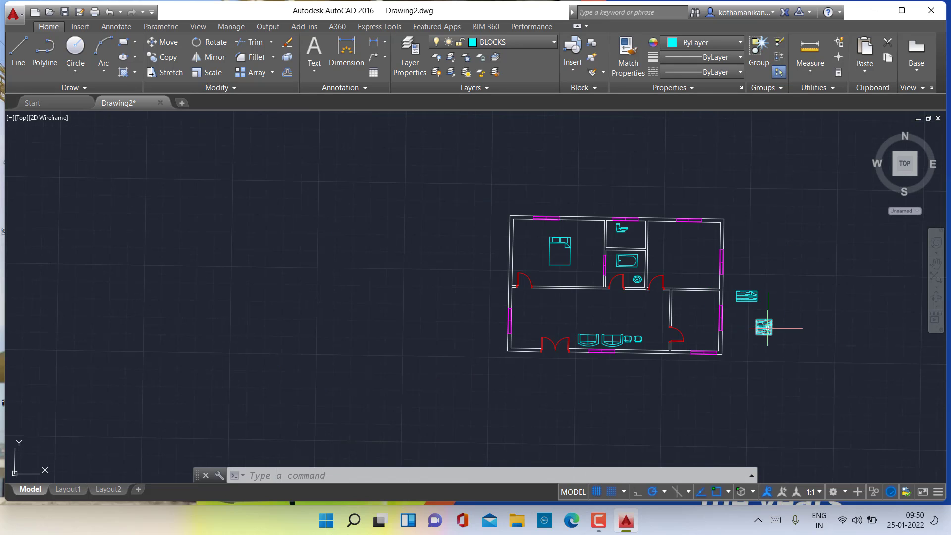
scroll(768, 329, up, 2)
scroll(768, 329, up, 2)
click(752, 326)
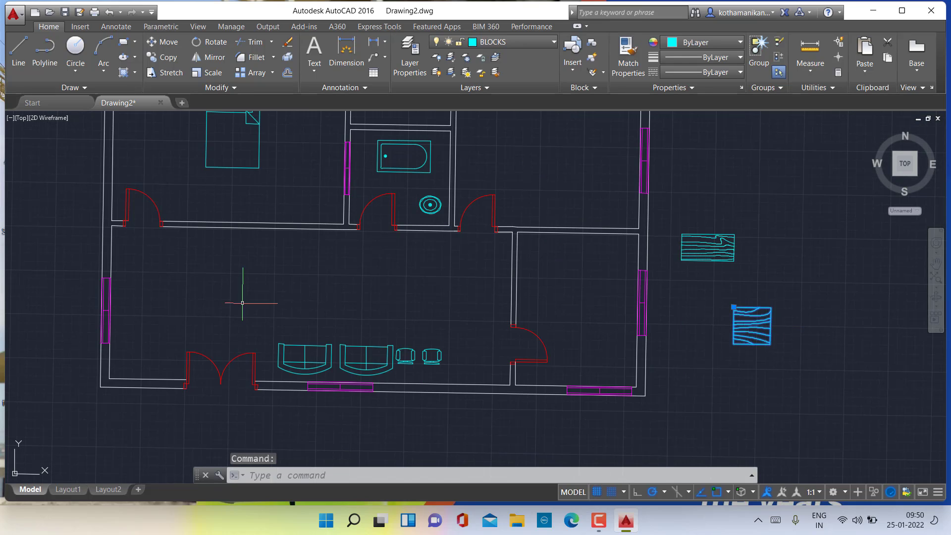
click(163, 42)
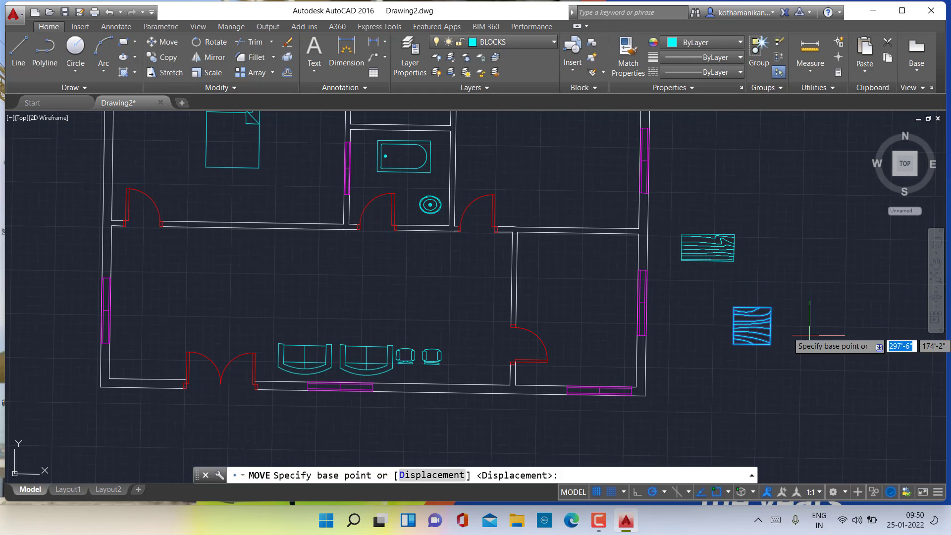
click(770, 343)
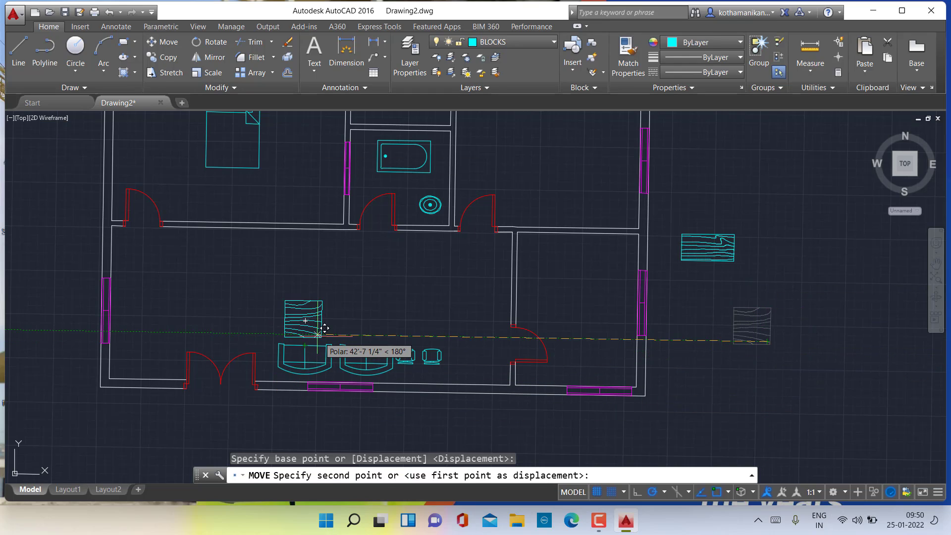
click(317, 335)
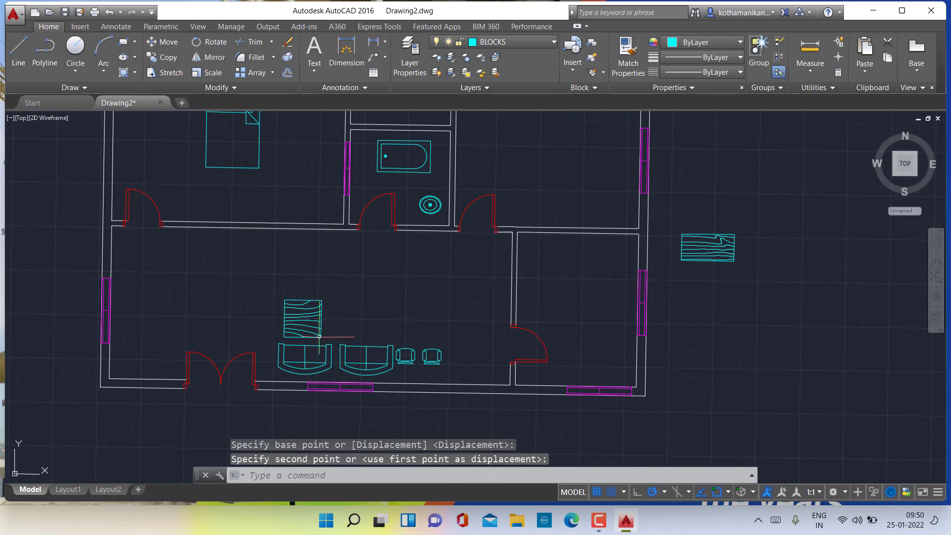
Move the rectangular woodgrain table block into the large lower room, just above the east sofa.
click(696, 246)
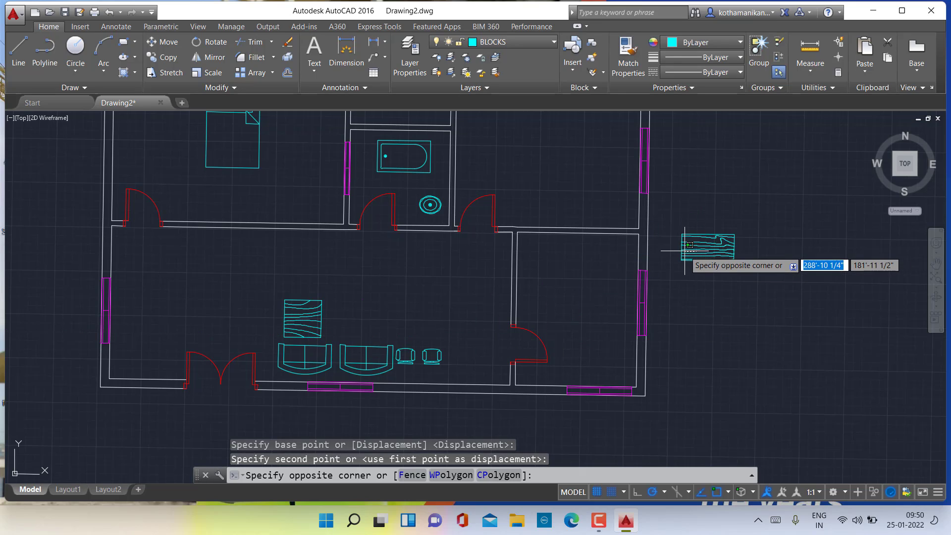
click(684, 250)
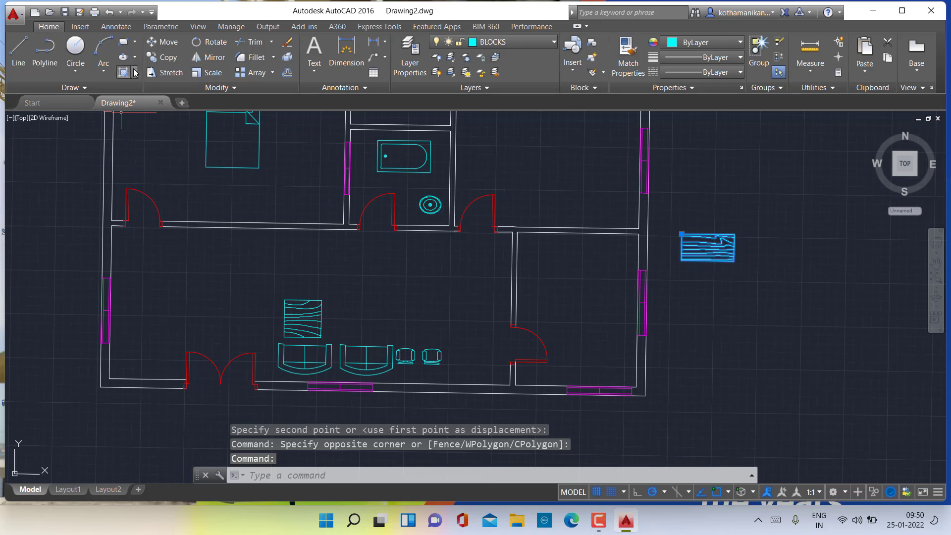
click(151, 44)
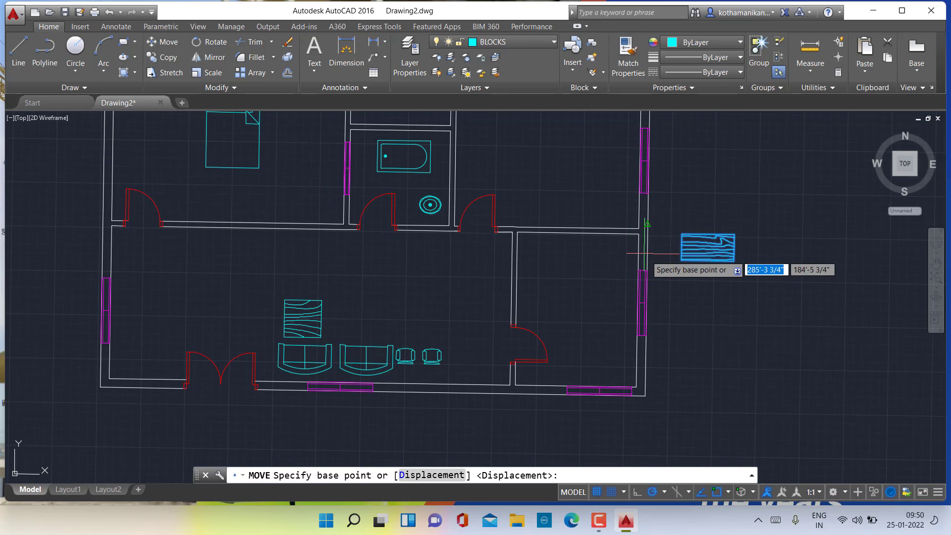
click(682, 254)
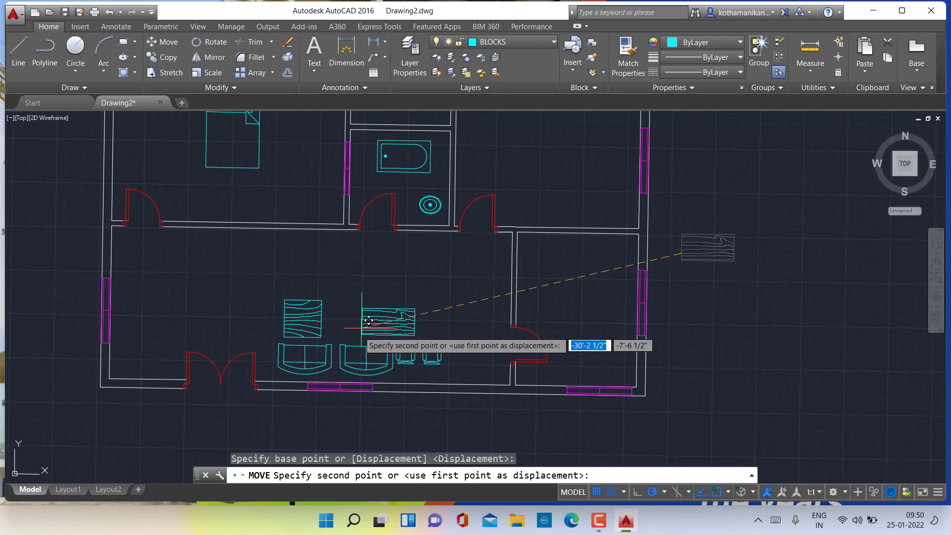
click(344, 328)
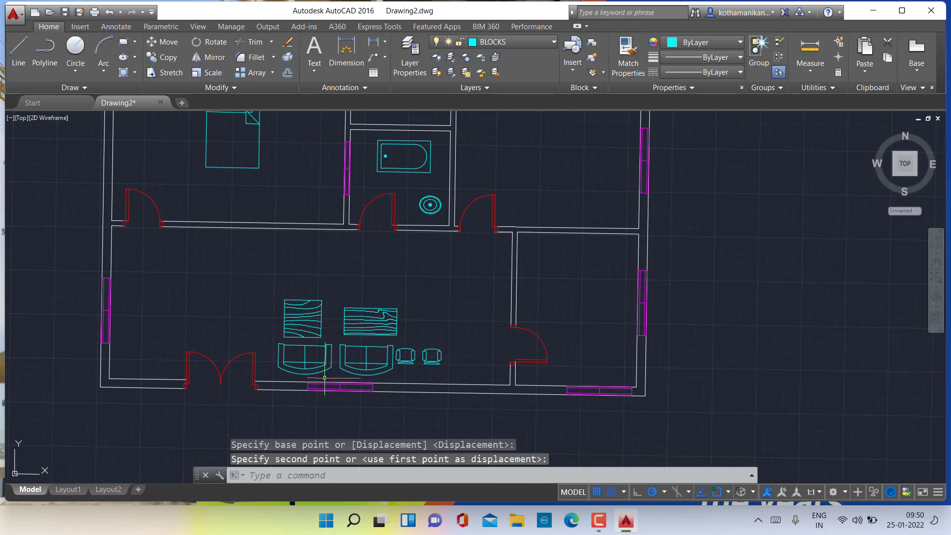
key(Escape)
key(Escape)
key(Escape)
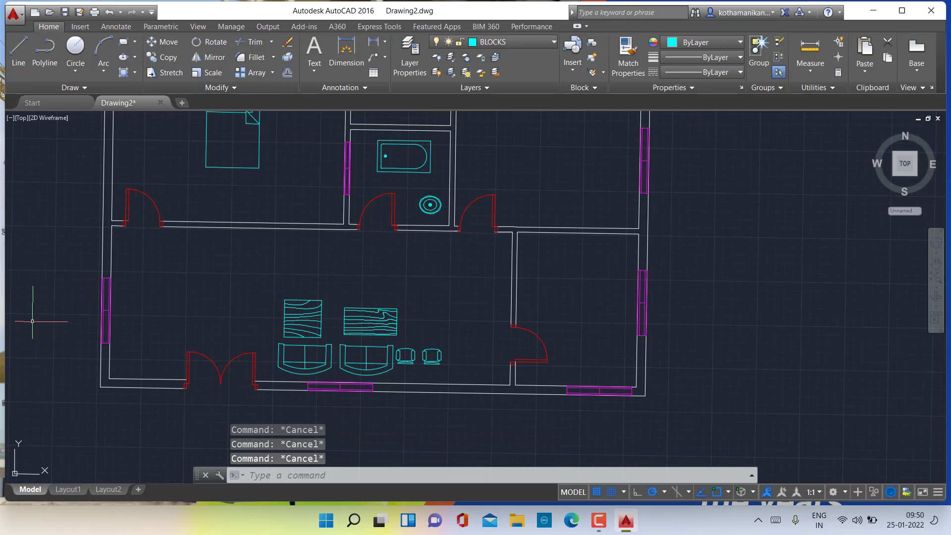
Reopen DesignCenter, return to the sample drawings and examine the blocks of Home - Space Planner.dwg.
scroll(328, 375, down, 2)
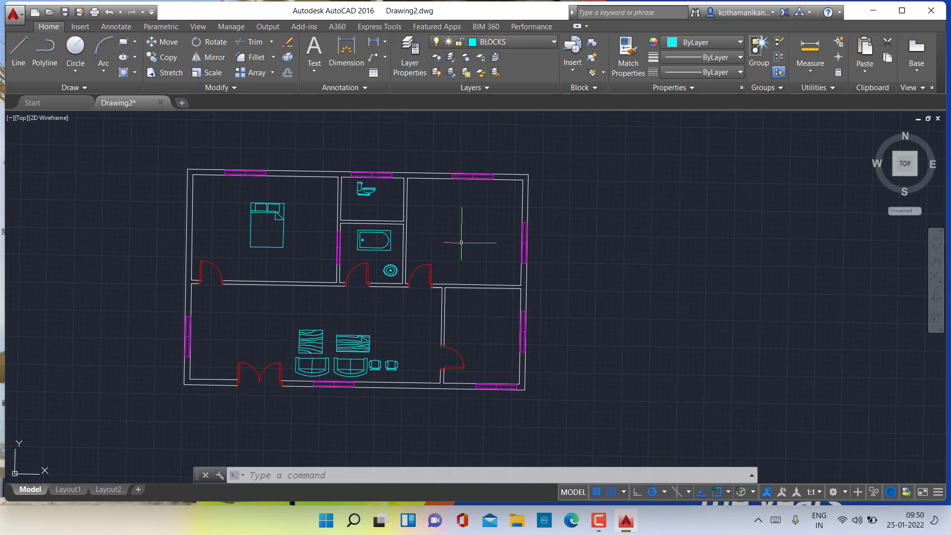
key(ctrl+2)
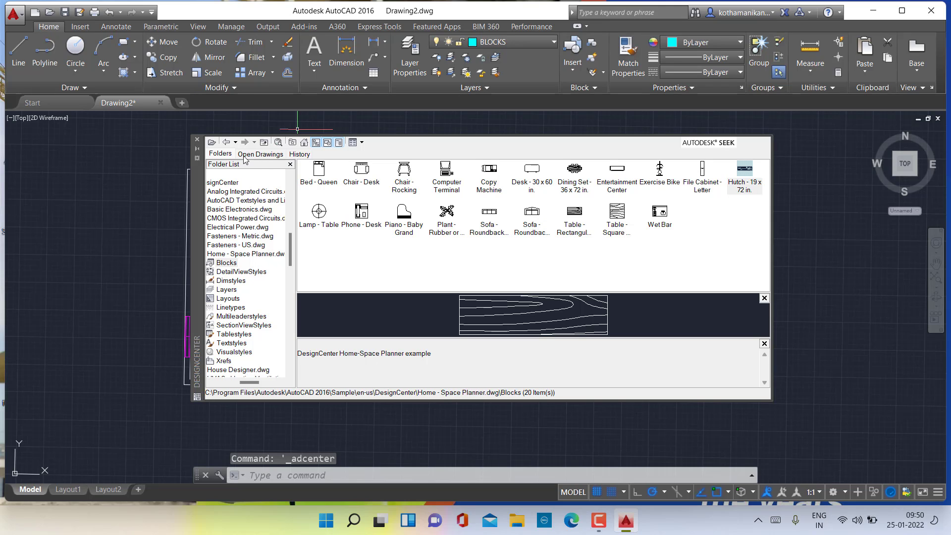
click(231, 145)
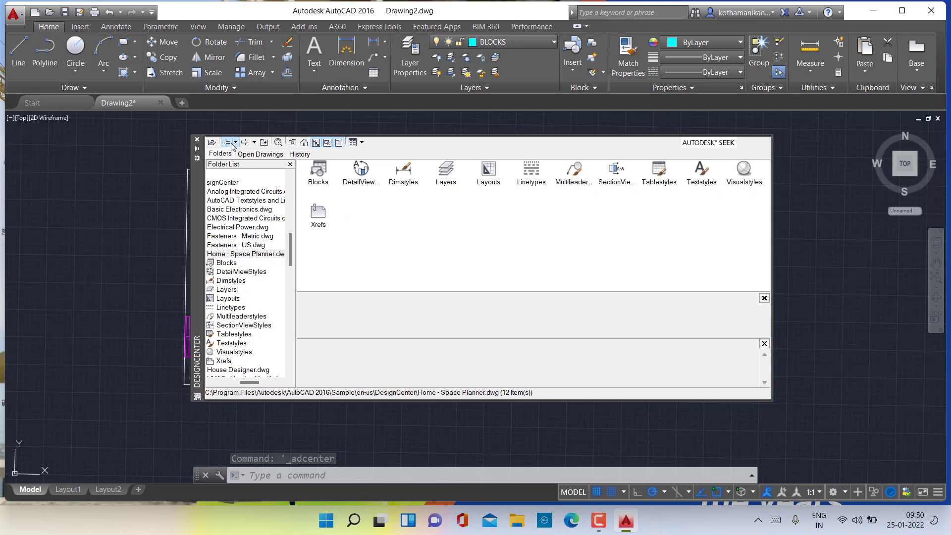
click(231, 145)
click(231, 146)
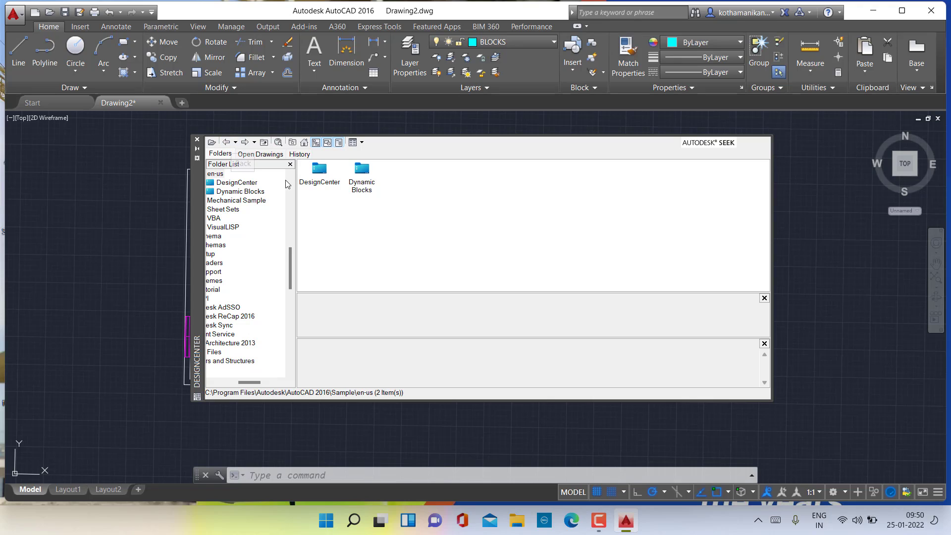
double_click(318, 170)
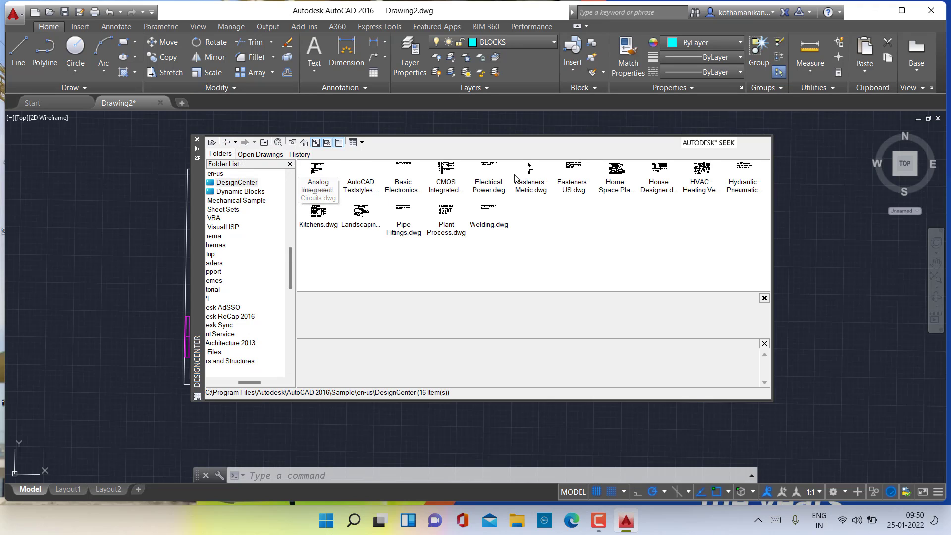
double_click(615, 170)
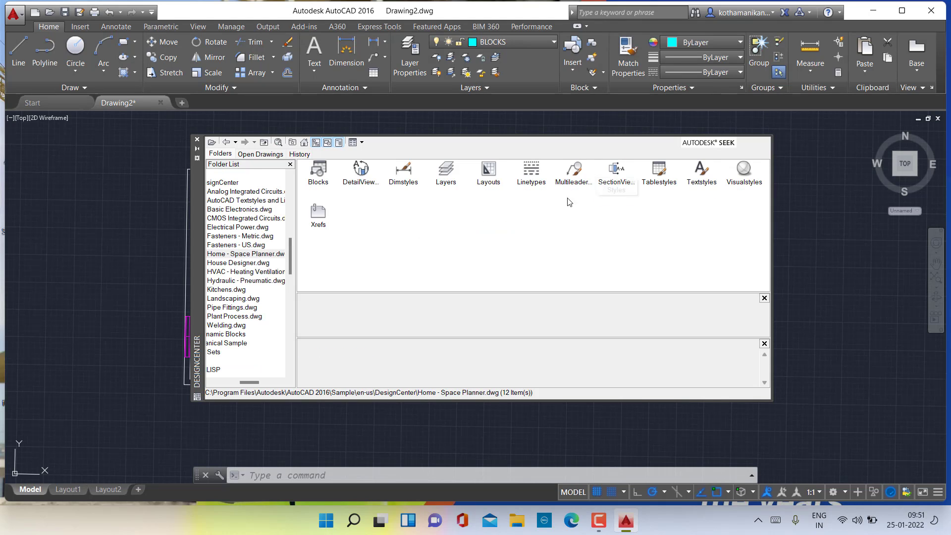
double_click(318, 173)
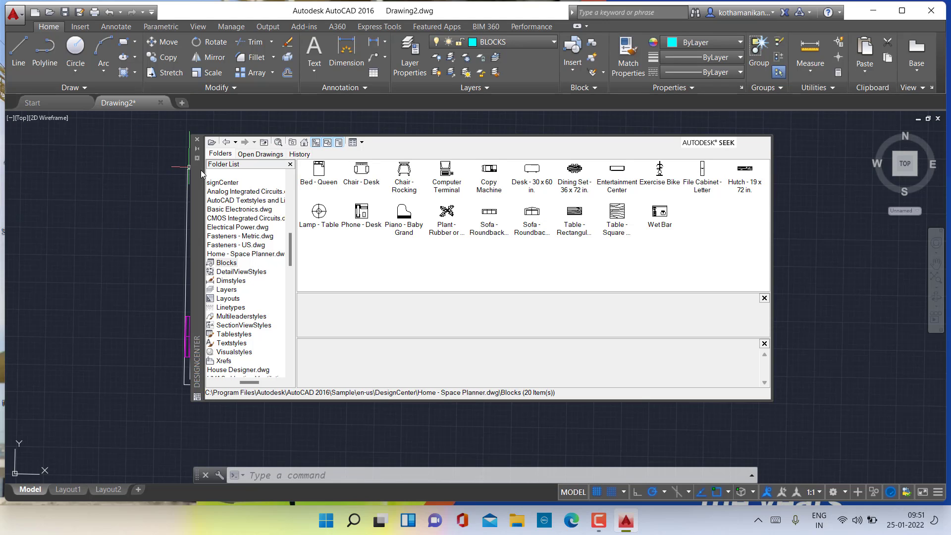
Go back to the DesignCenter sample drawings folder and display the blocks of Kitchens.dwg.
click(226, 142)
click(227, 143)
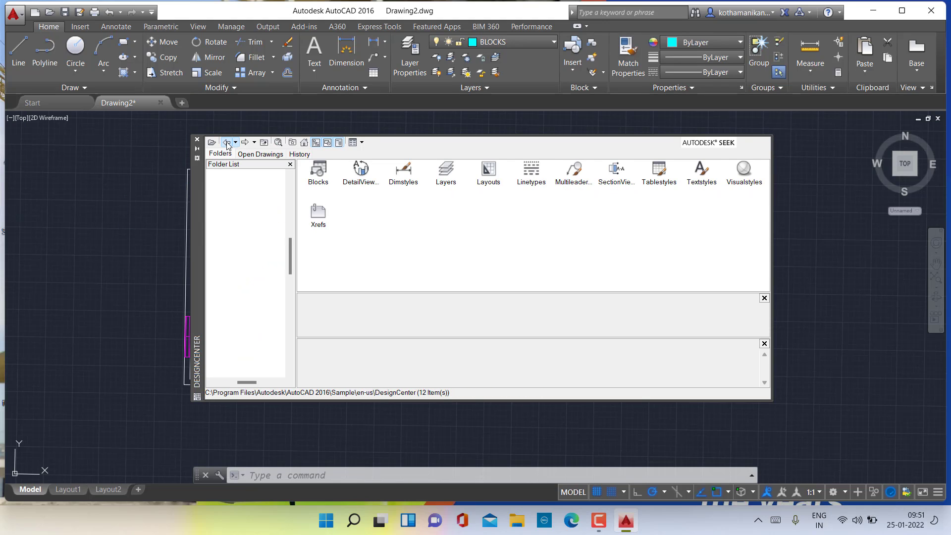
click(227, 143)
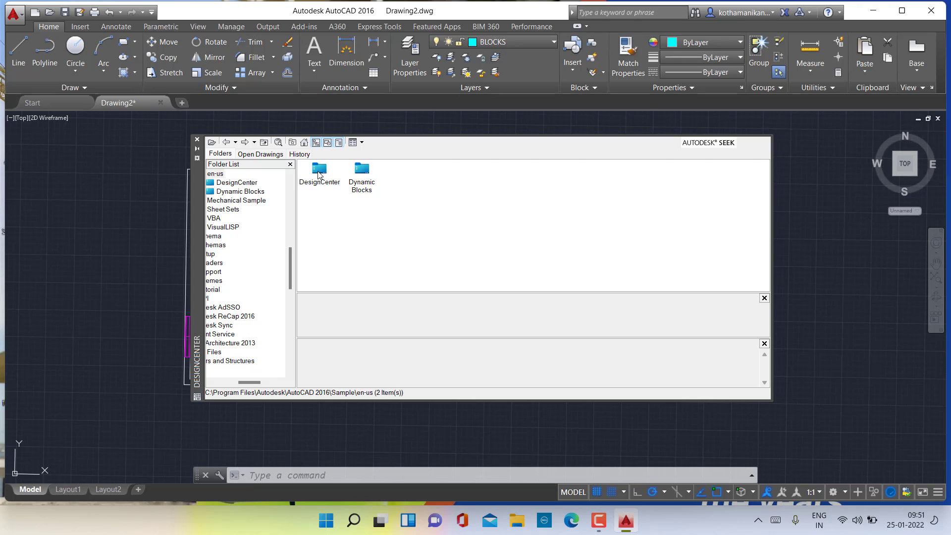
double_click(319, 171)
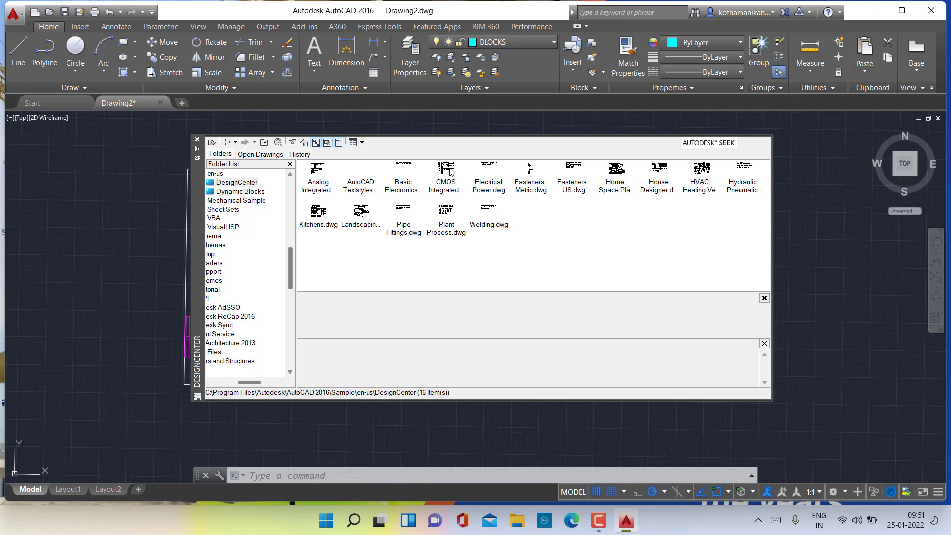
click(315, 224)
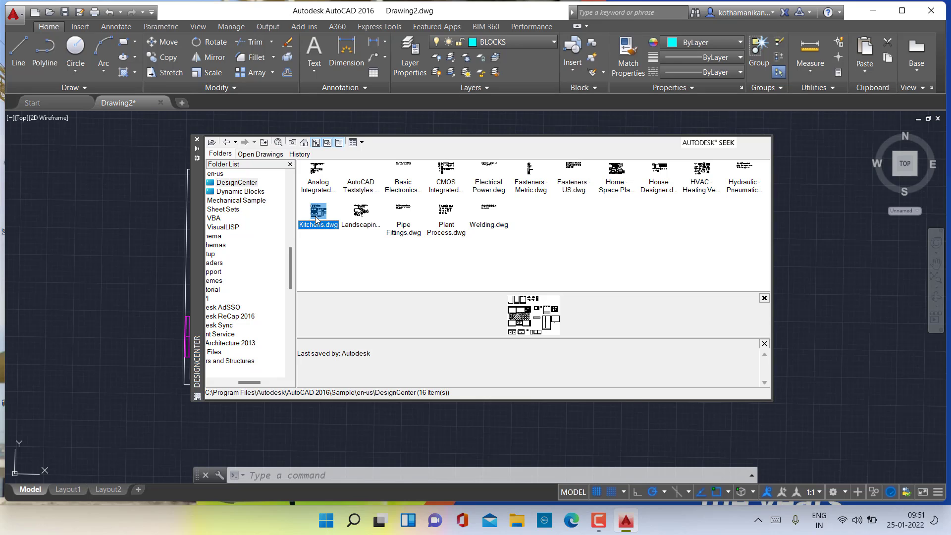
double_click(316, 221)
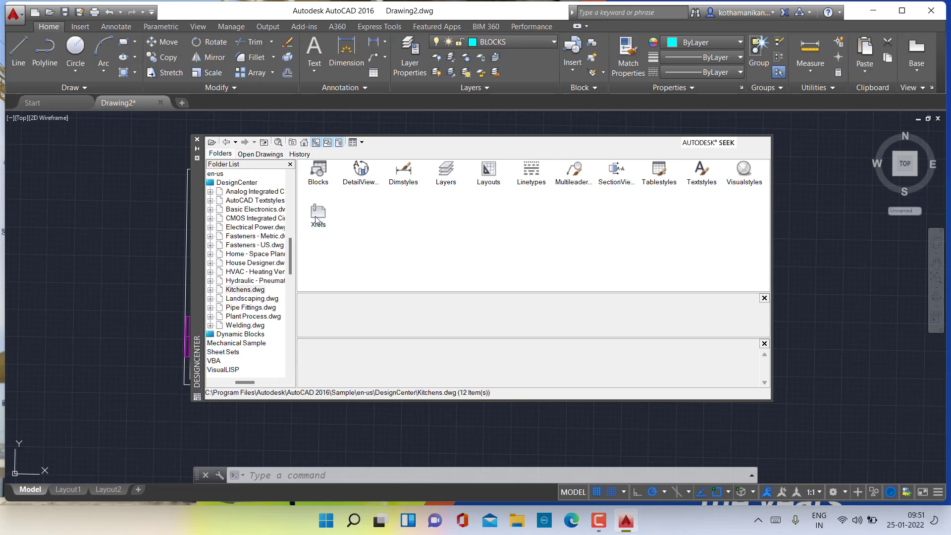
double_click(318, 173)
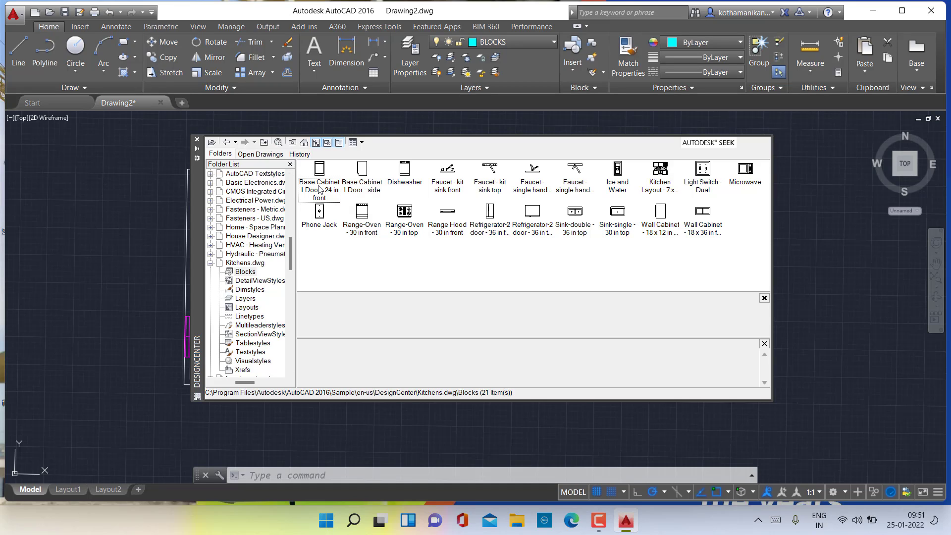
Insert the Kitchen Layout - 7 x 8 ft block at scale 1 and rotation 0 outside the plan's east wall, and close DesignCenter.
double_click(649, 184)
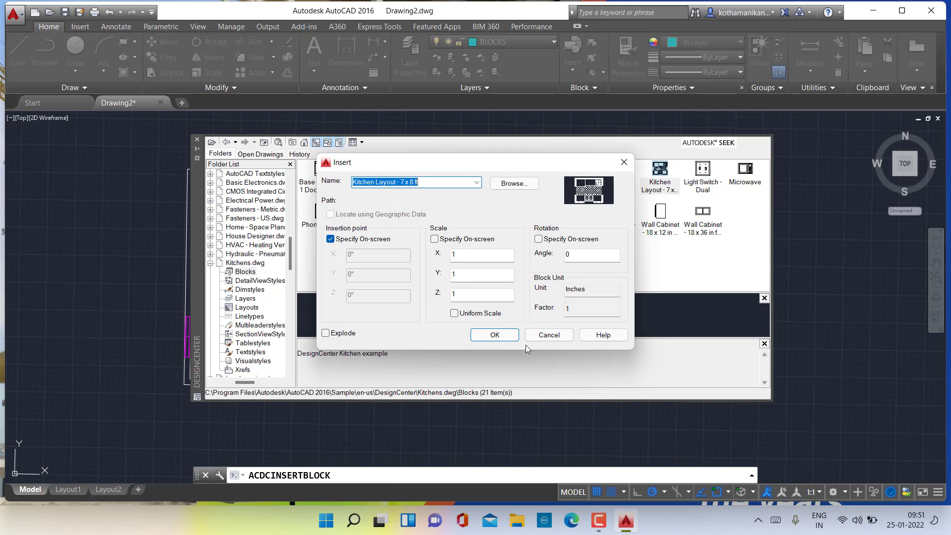
click(494, 336)
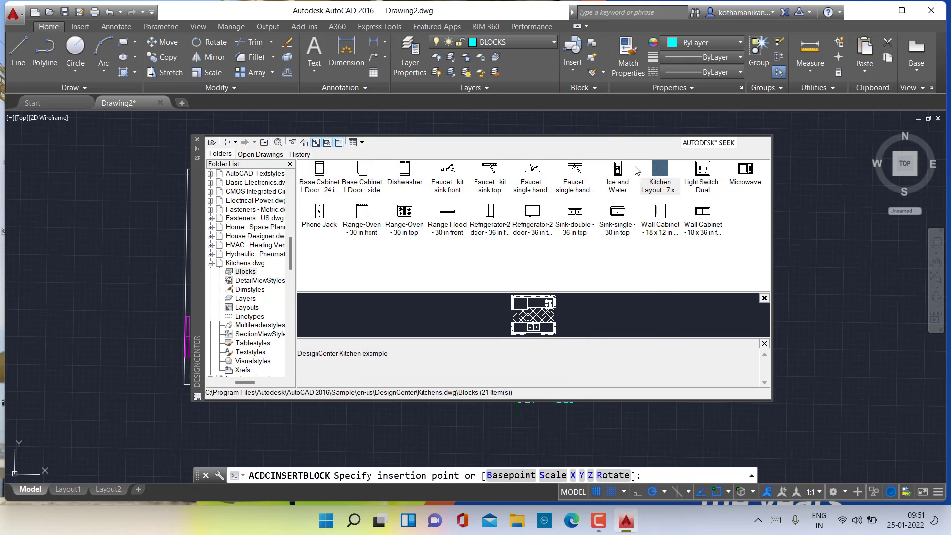
drag(659, 170, 775, 219)
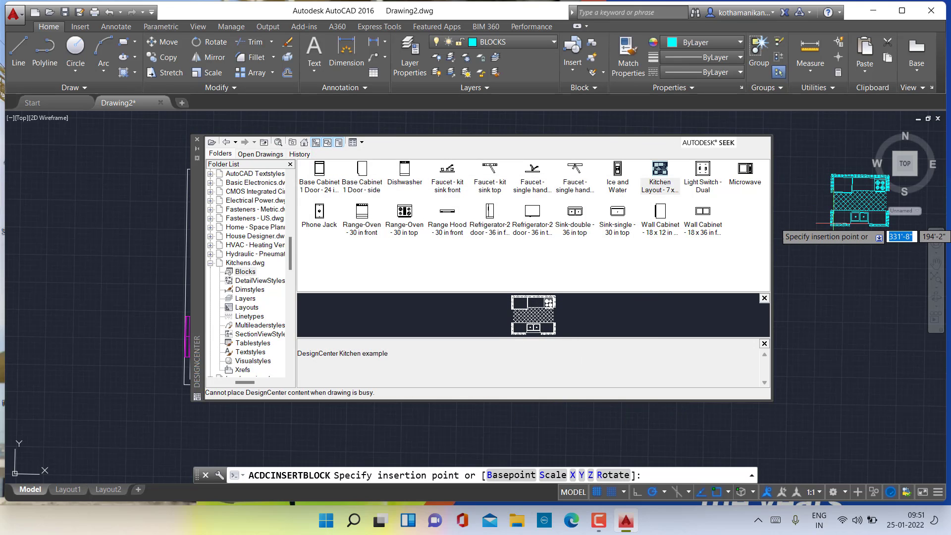
click(828, 231)
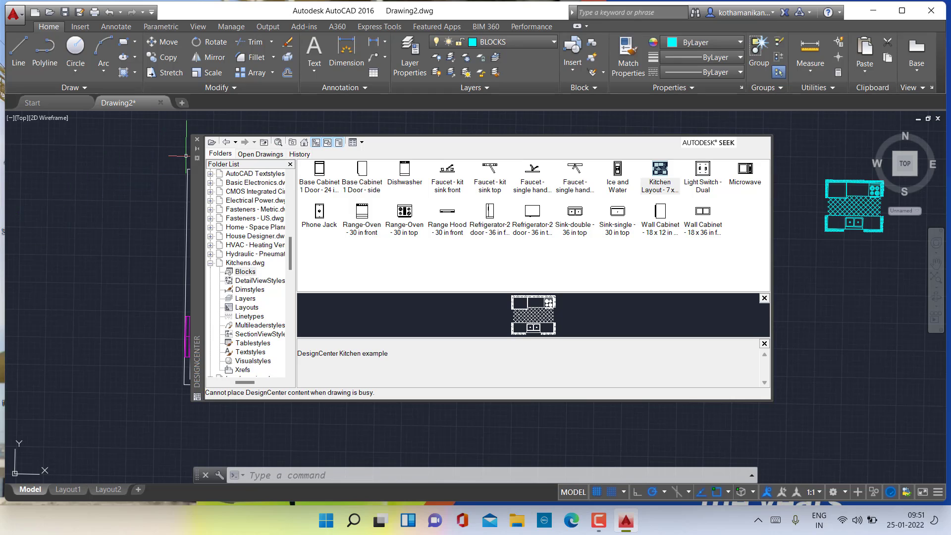
click(198, 140)
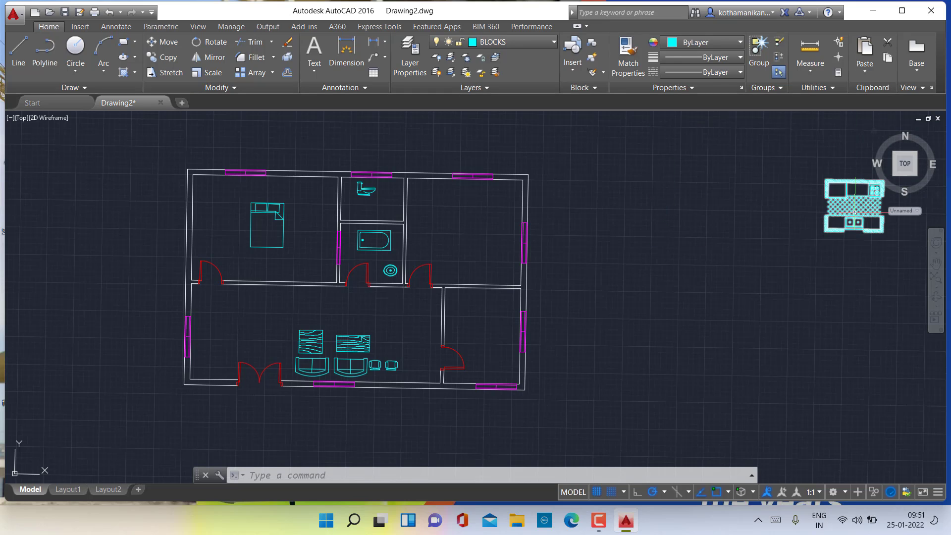
Move the kitchen layout block about 57'-6" west into the northeast room, close to its north wall.
click(826, 223)
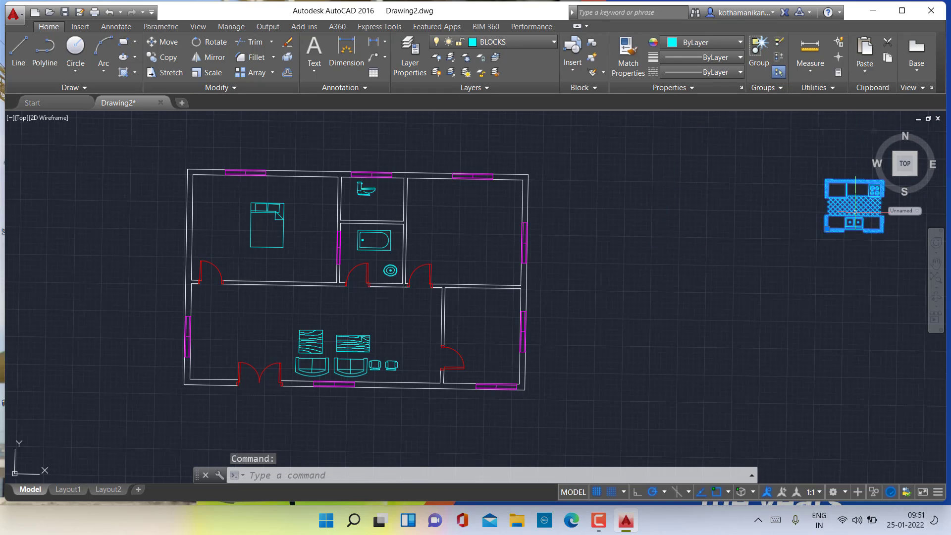
click(167, 42)
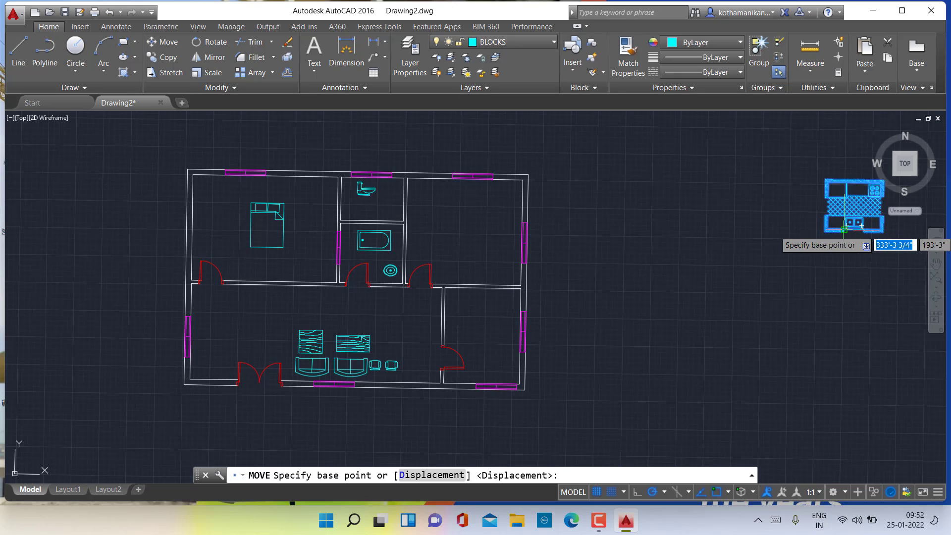
click(847, 227)
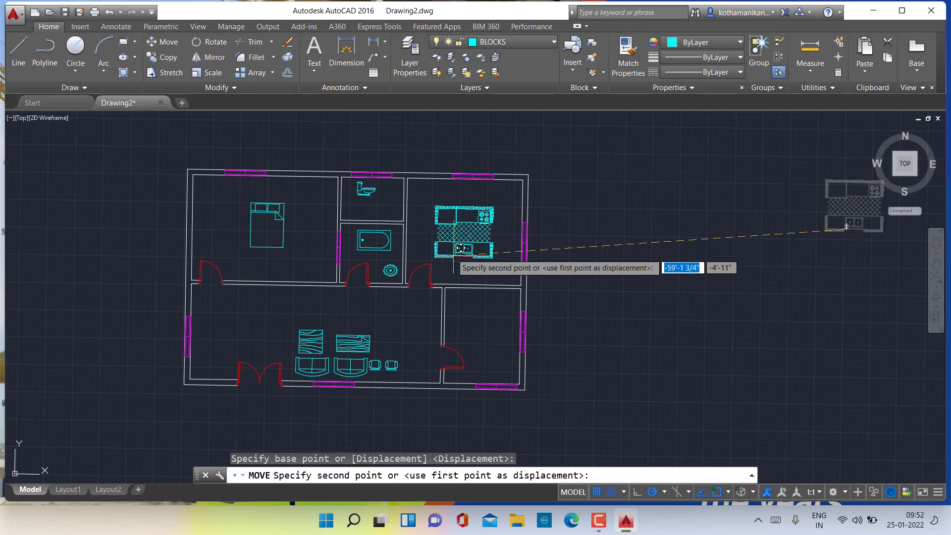
scroll(457, 253, up, 4)
scroll(446, 227, down, 3)
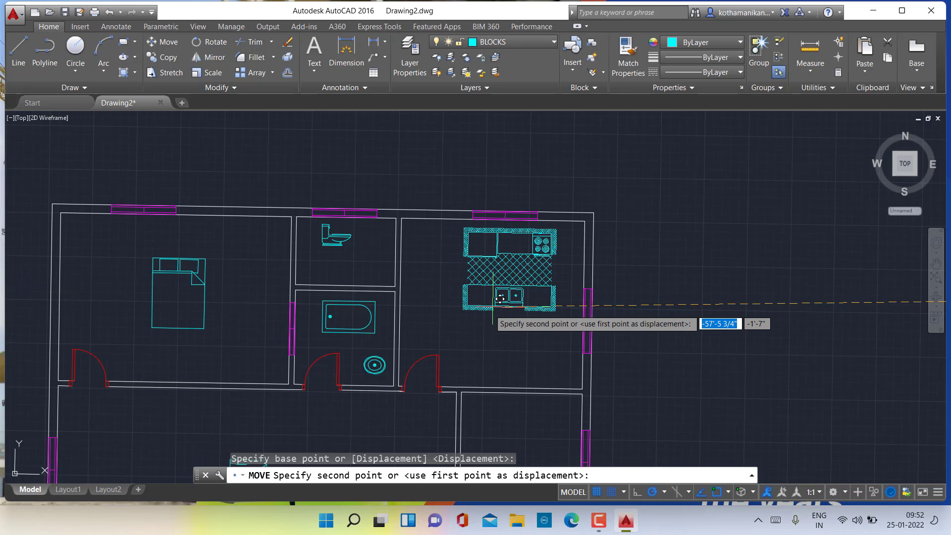
click(500, 299)
scroll(503, 322, down, 8)
scroll(519, 341, up, 4)
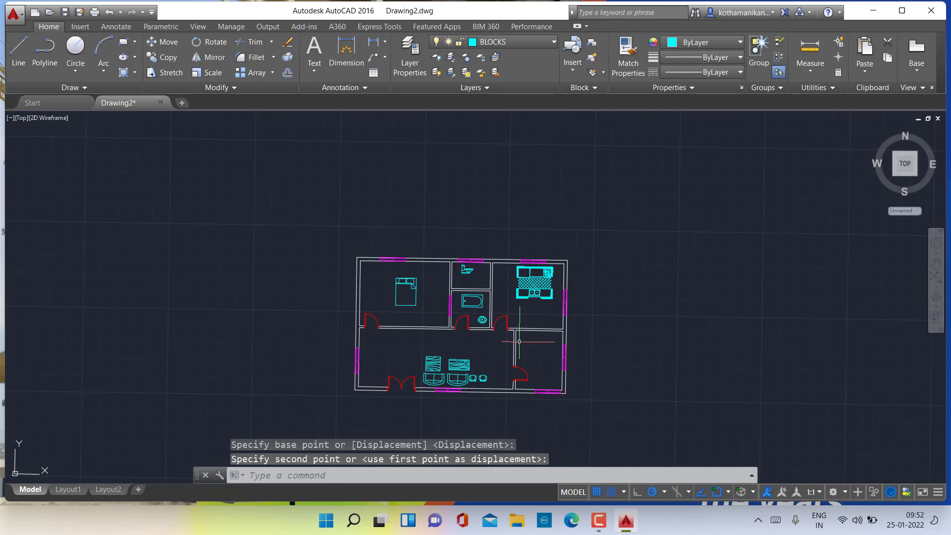
Open the list of drawing layers for choosing the current layer.
middle_drag(519, 342, 432, 280)
scroll(432, 280, up, 2)
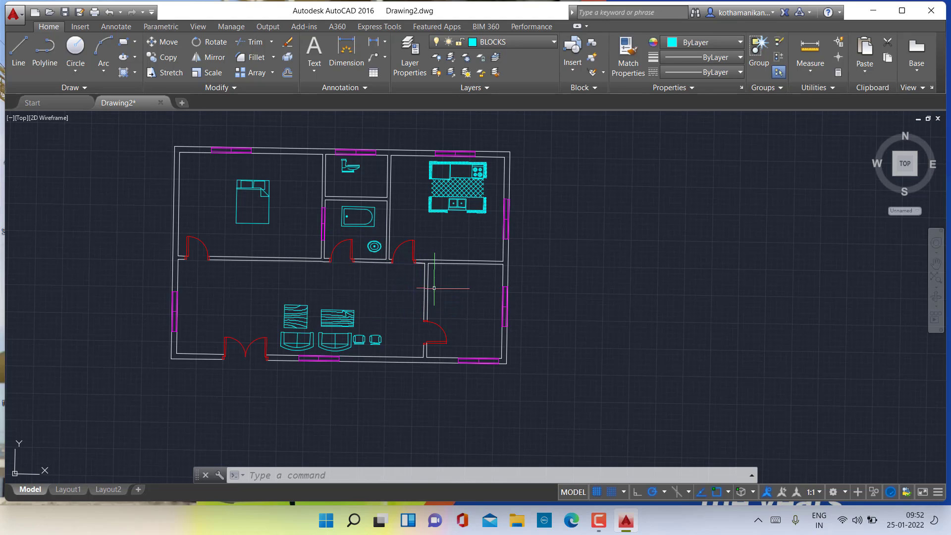
scroll(461, 294, down, 2)
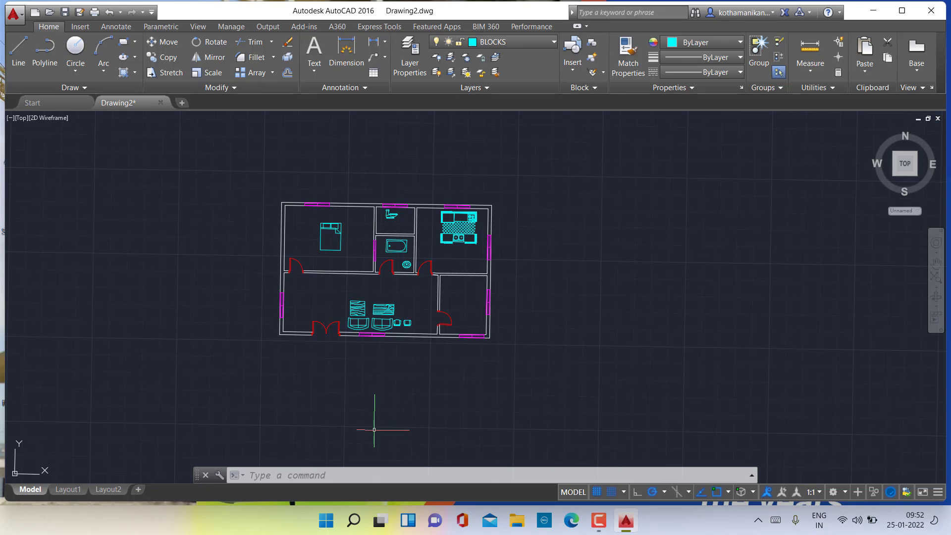
scroll(436, 274, up, 3)
scroll(436, 276, down, 3)
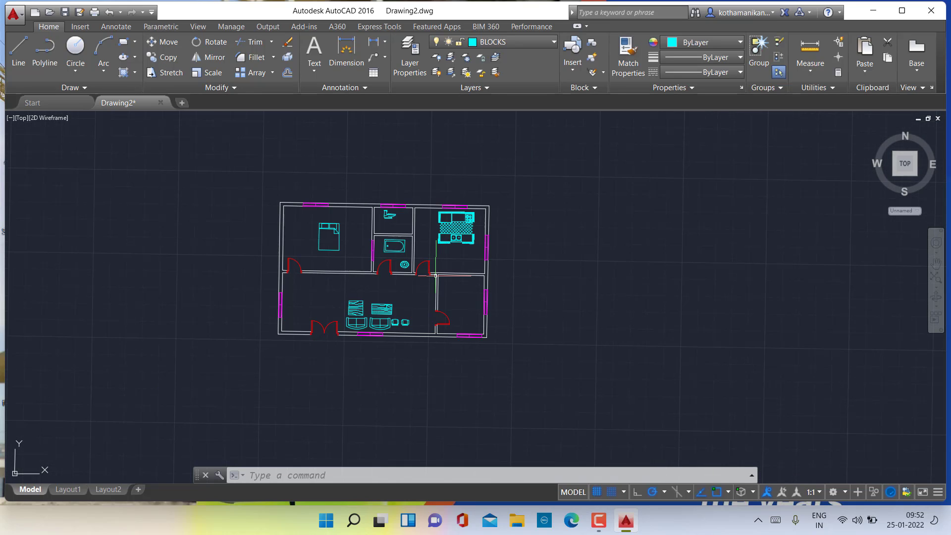
click(516, 38)
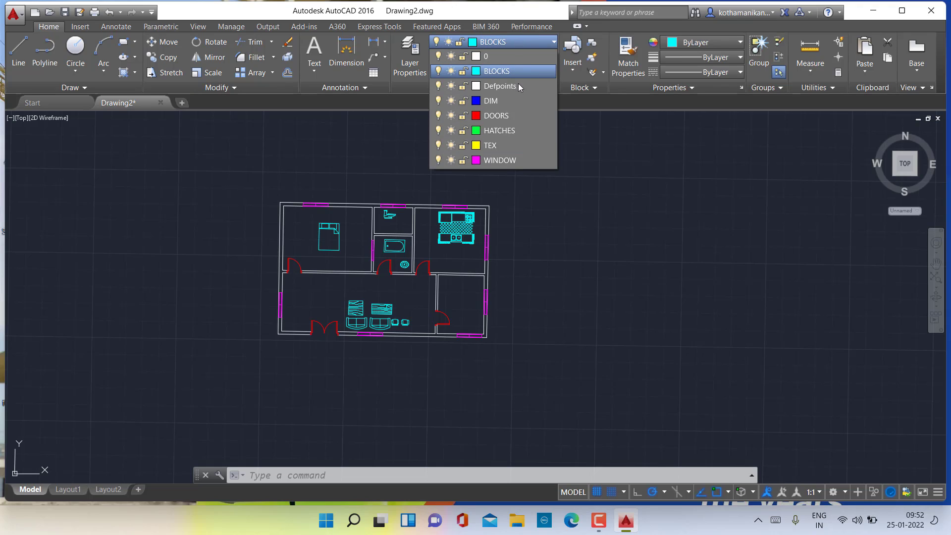